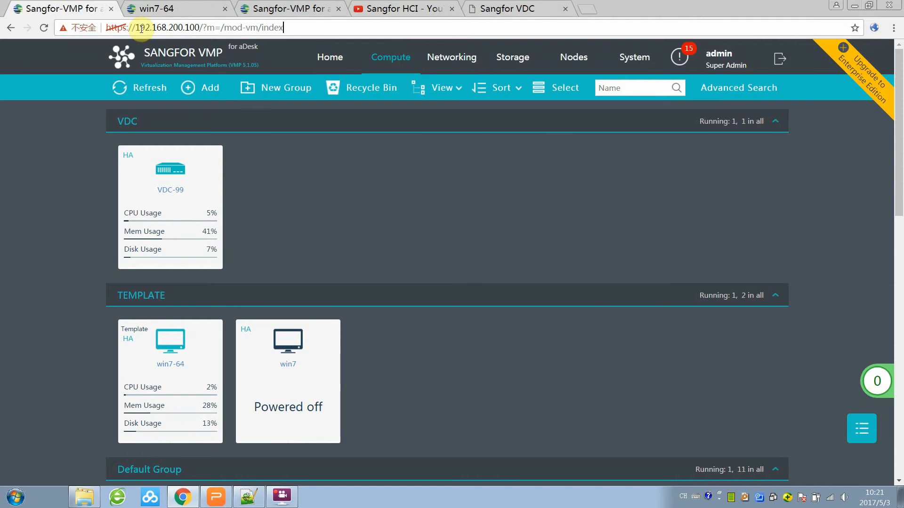
Leave the VMP Compute page and switch to the Sangfor HCI YouTube playlist tab.
left_click(311, 30)
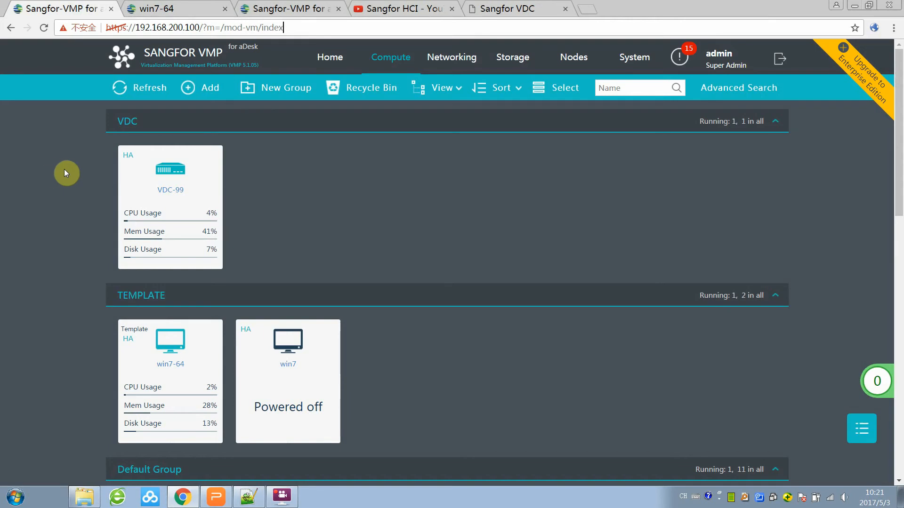
left_click(186, 498)
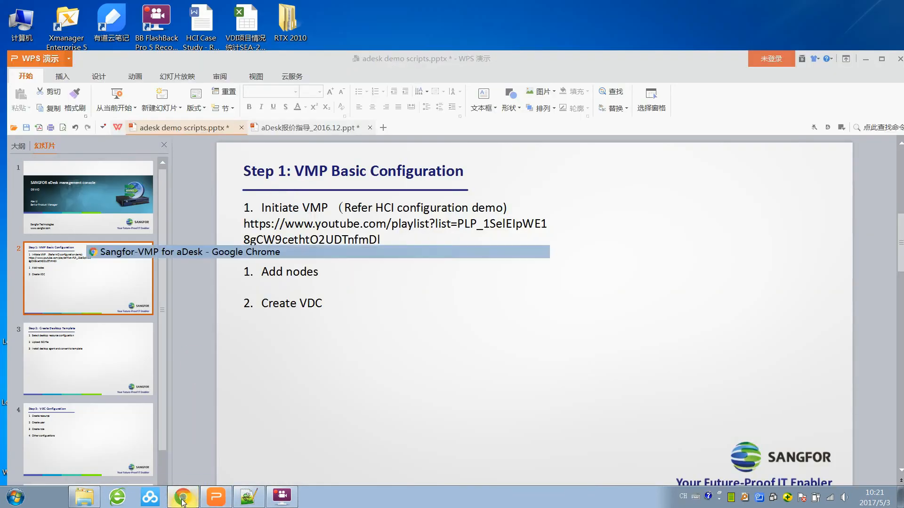
left_click(182, 500)
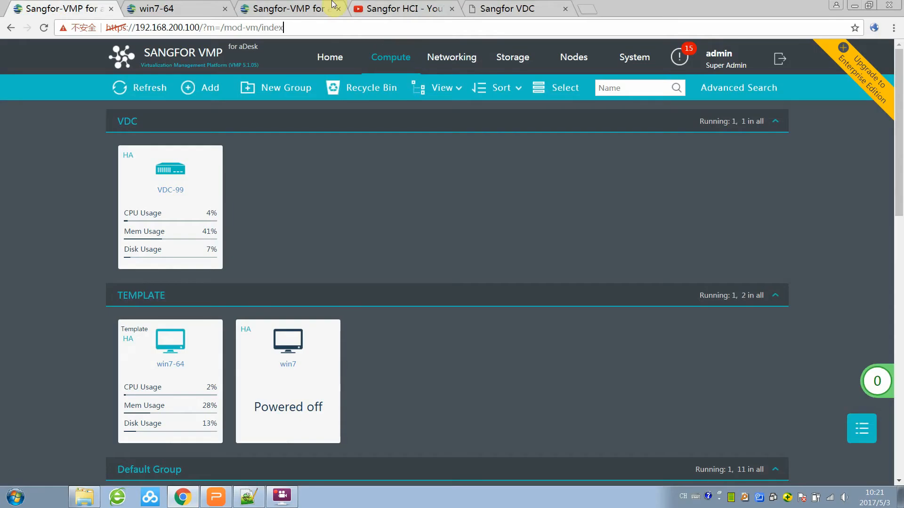
left_click(411, 8)
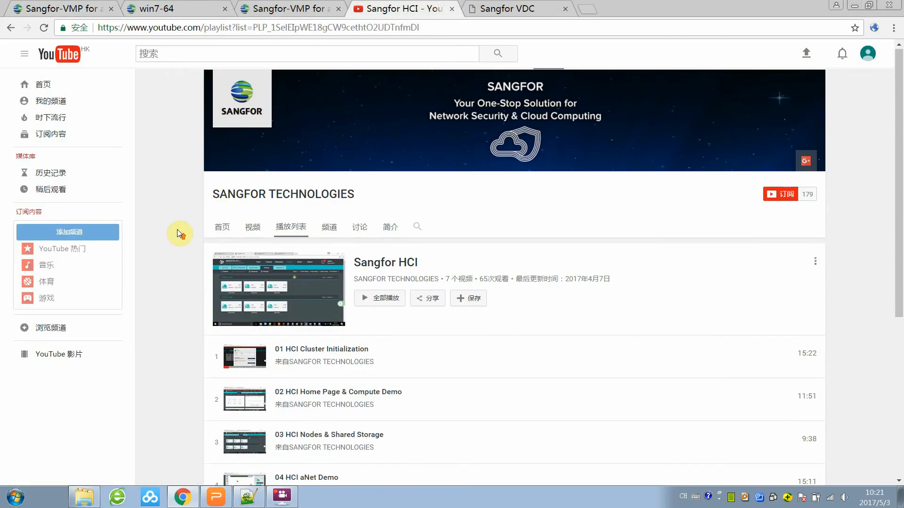
Browse the Sangfor HCI playlist and SANGFOR TECHNOLOGIES channel, then return to the VMP Compute tab.
left_click(443, 29)
left_click(174, 135)
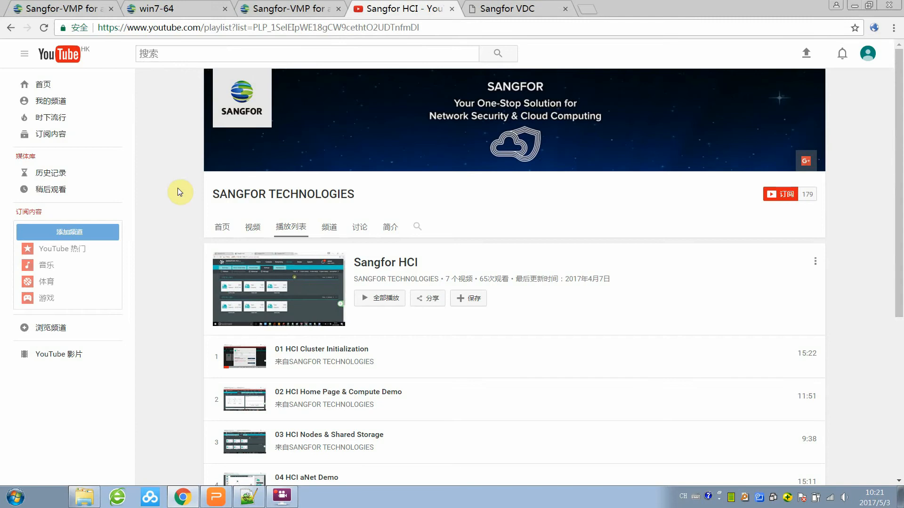
scroll(177, 229, "down", 3)
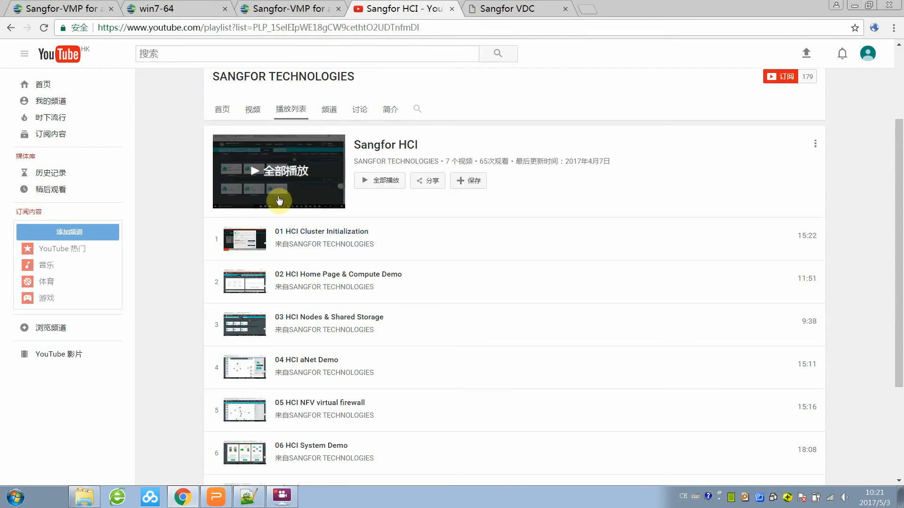
scroll(195, 212, "down", 2)
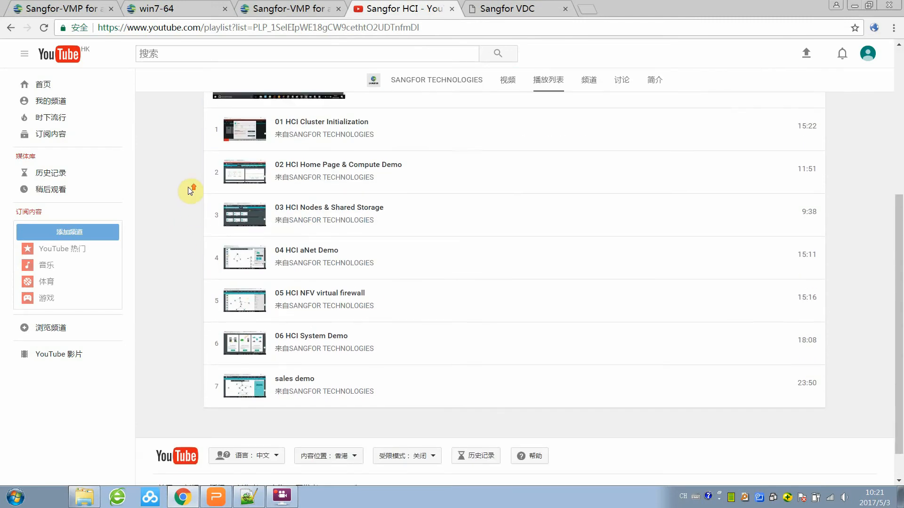
scroll(190, 191, "up", 2)
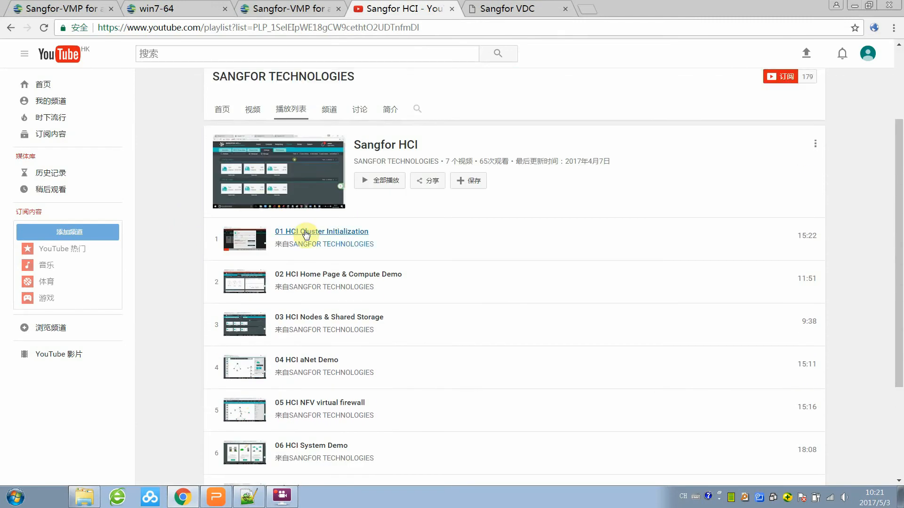
left_click(320, 249)
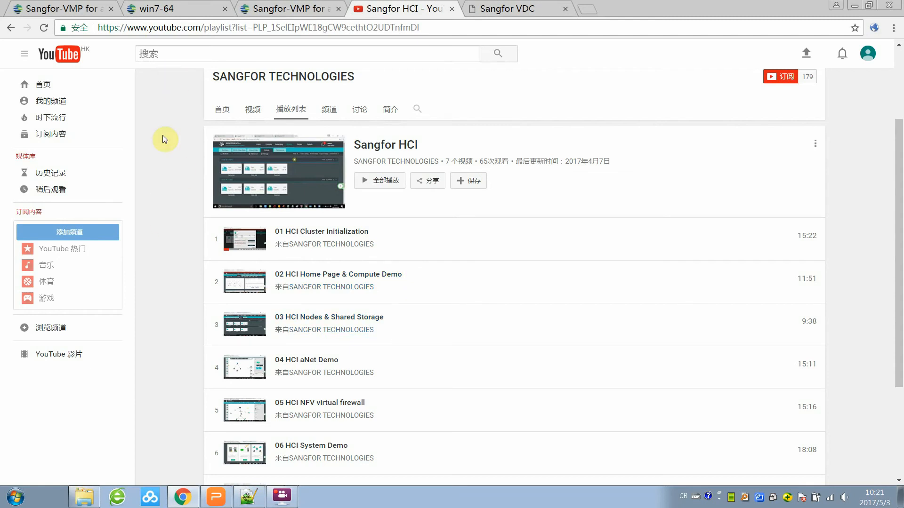
left_click(69, 7)
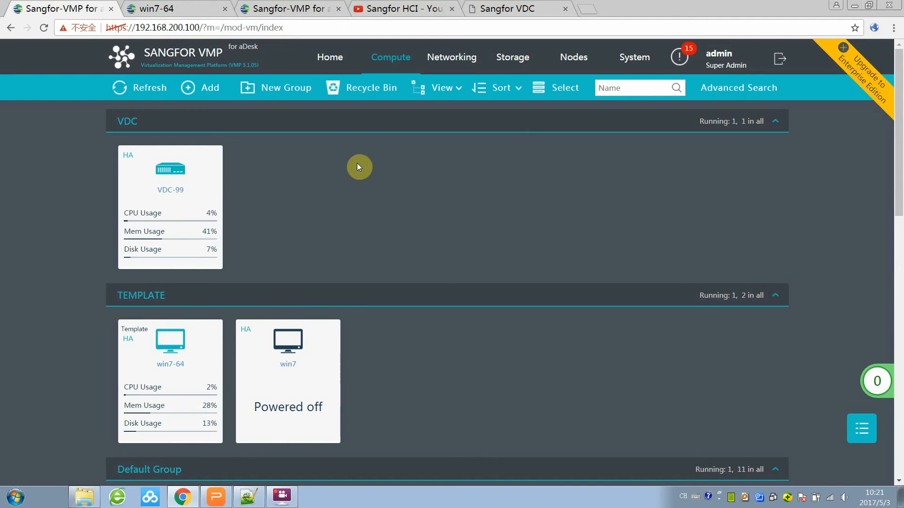
Open and dismiss the Create Virtual Machine choices, then go to the Nodes page.
left_click(201, 88)
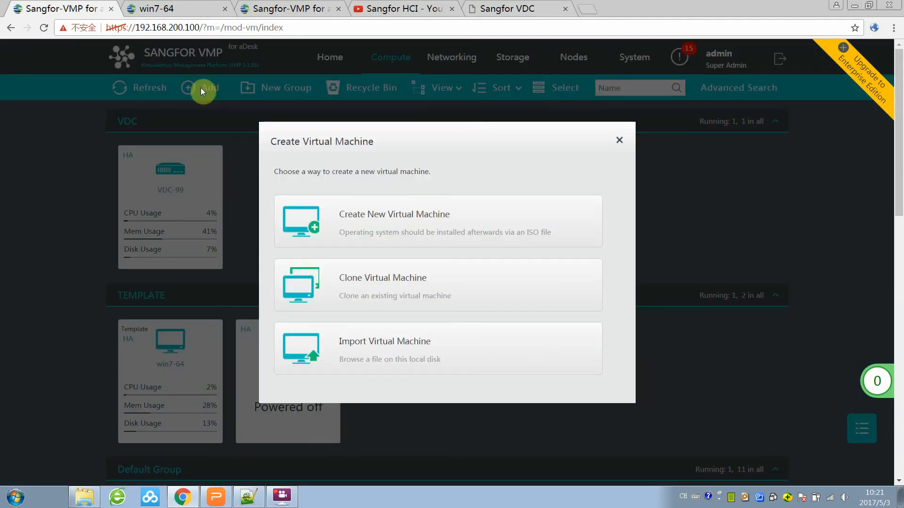
left_click(619, 141)
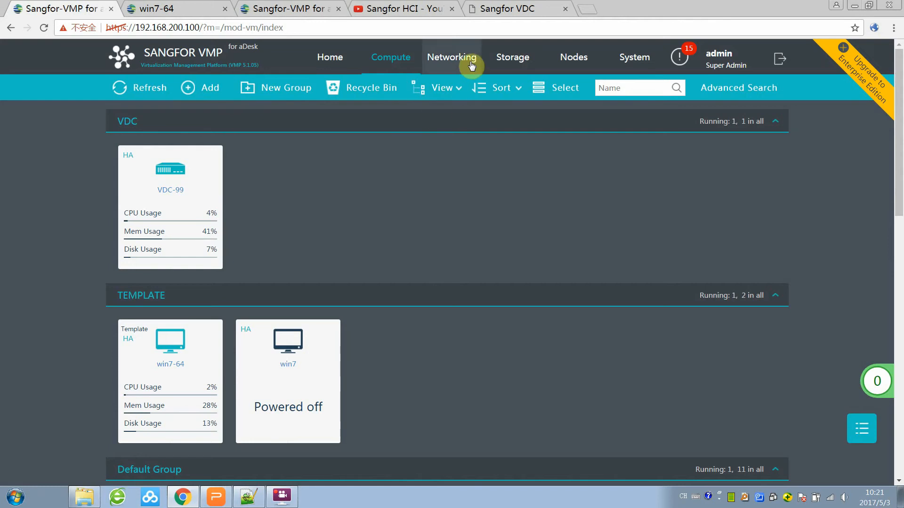
left_click(575, 61)
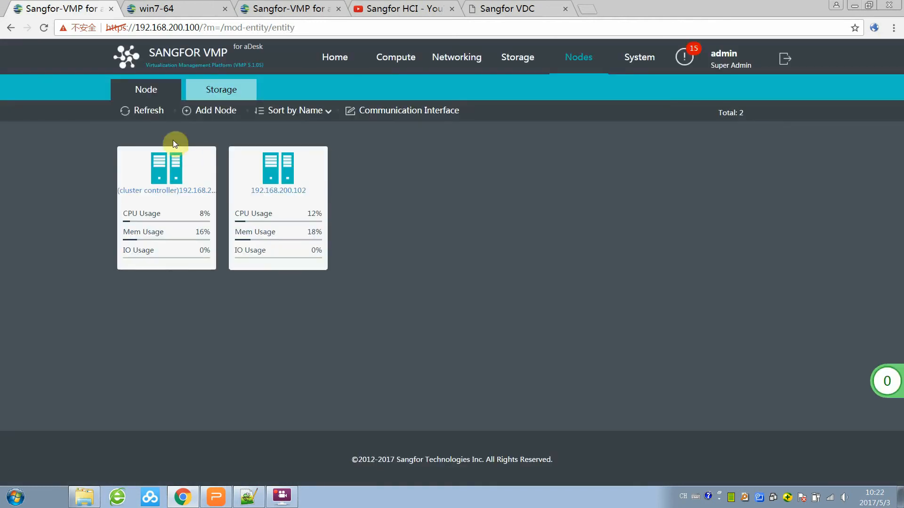
Step through the Add Node wizard to the connect-to-node form, cancel without adding, and go Home.
left_click(202, 115)
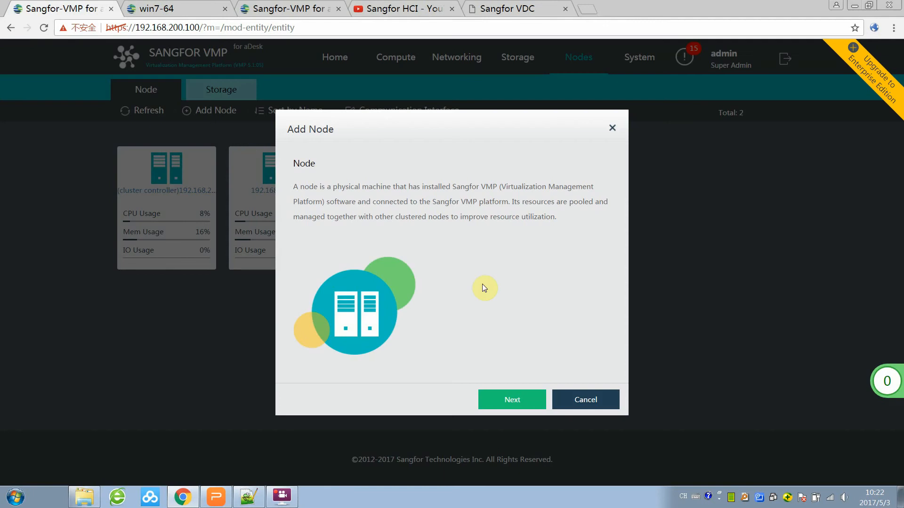
left_click(514, 402)
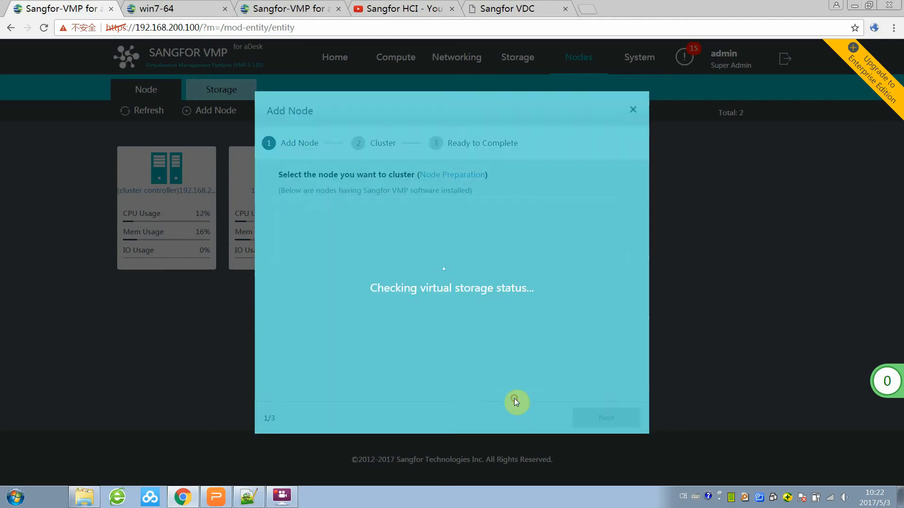
left_click(320, 240)
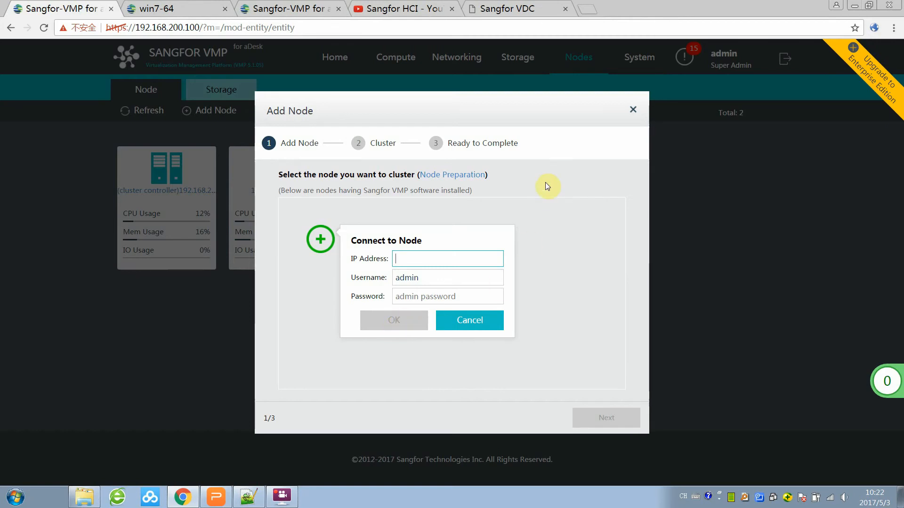
left_click(558, 180)
left_click(632, 109)
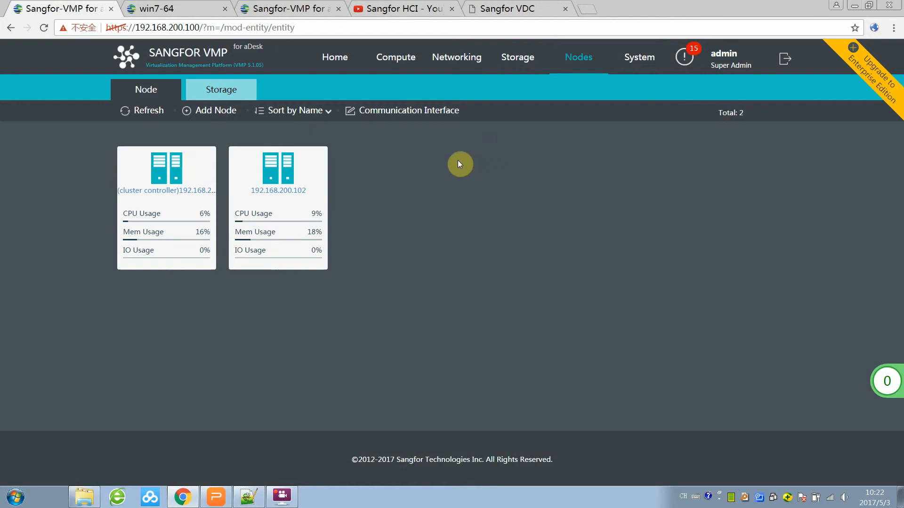
left_click(335, 57)
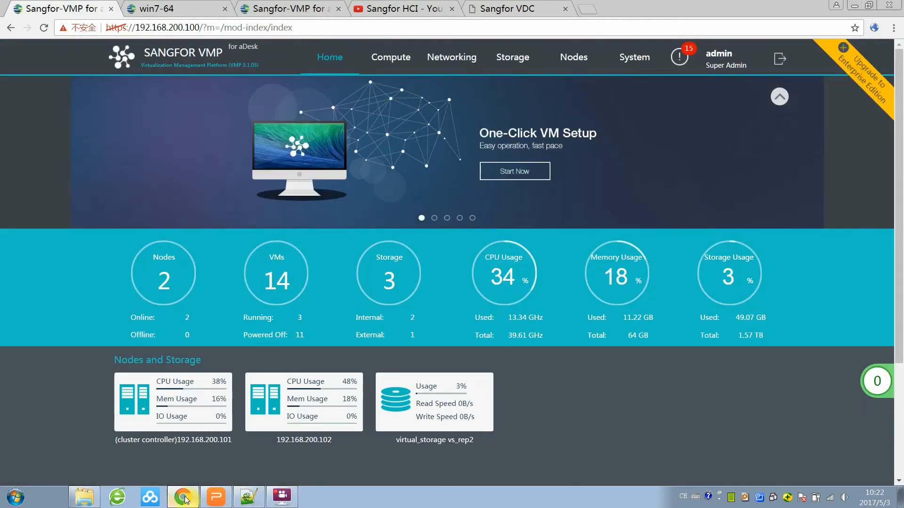
left_click(219, 498)
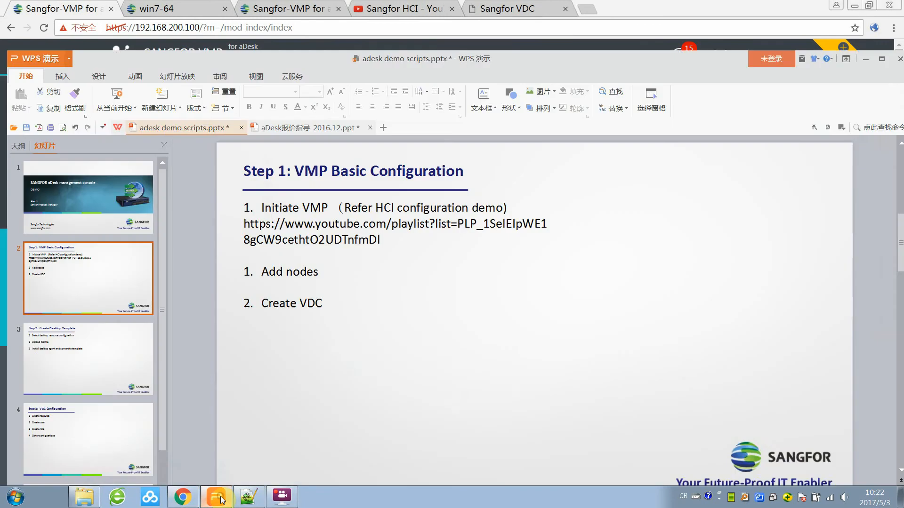
left_click(209, 251)
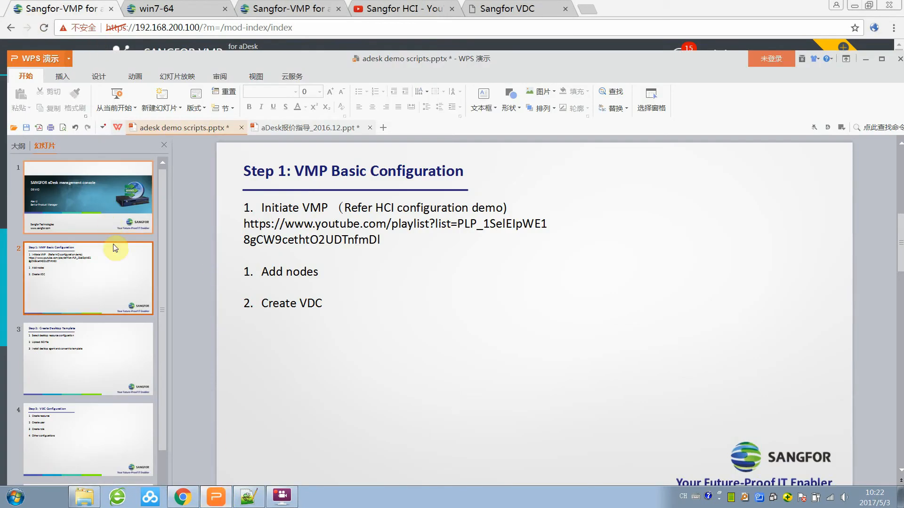
left_click(183, 499)
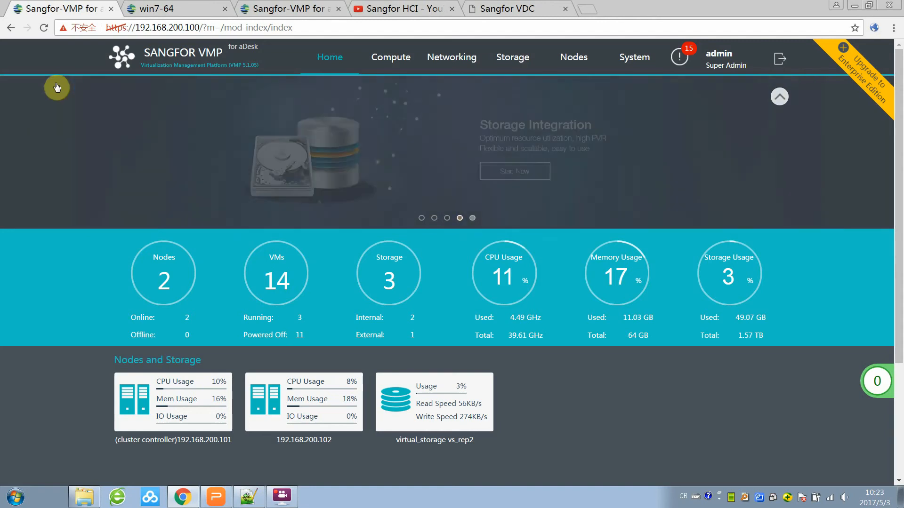
Start a brand-new virtual machine from the Compute page and name it vdcalex.
left_click(390, 65)
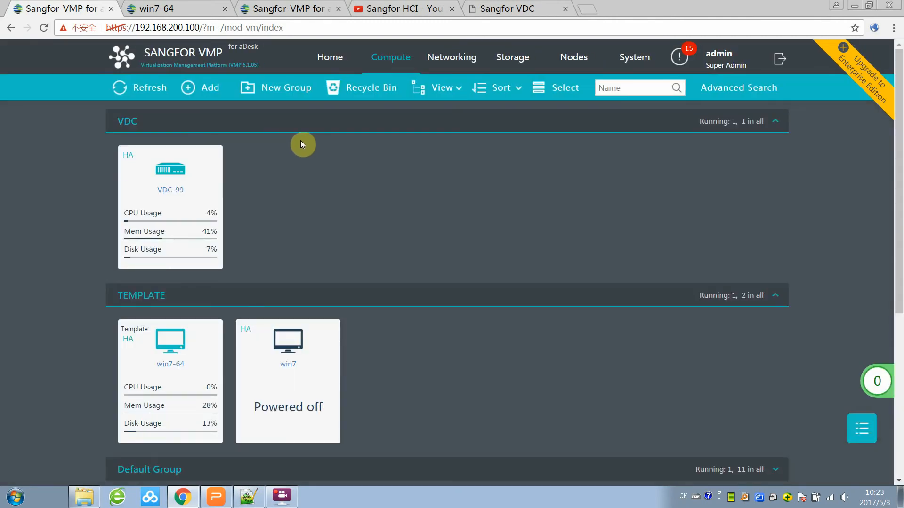
left_click(188, 88)
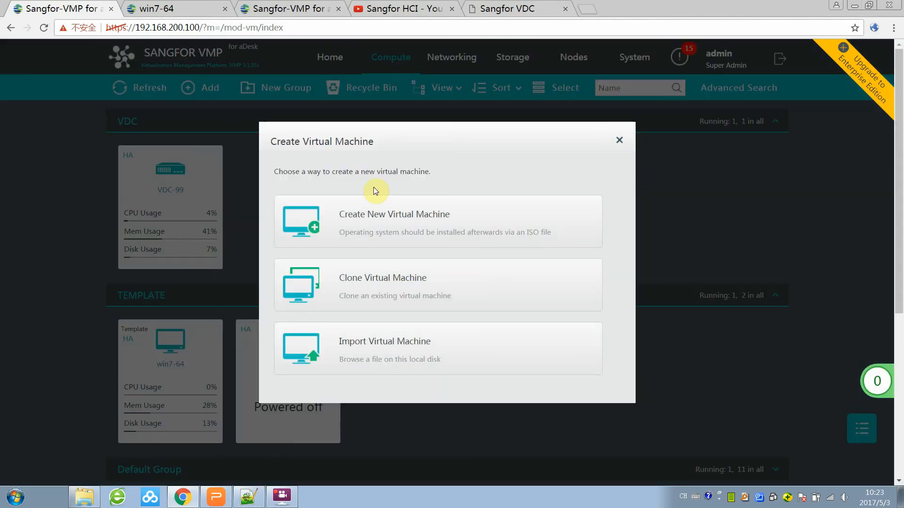
left_click(425, 231)
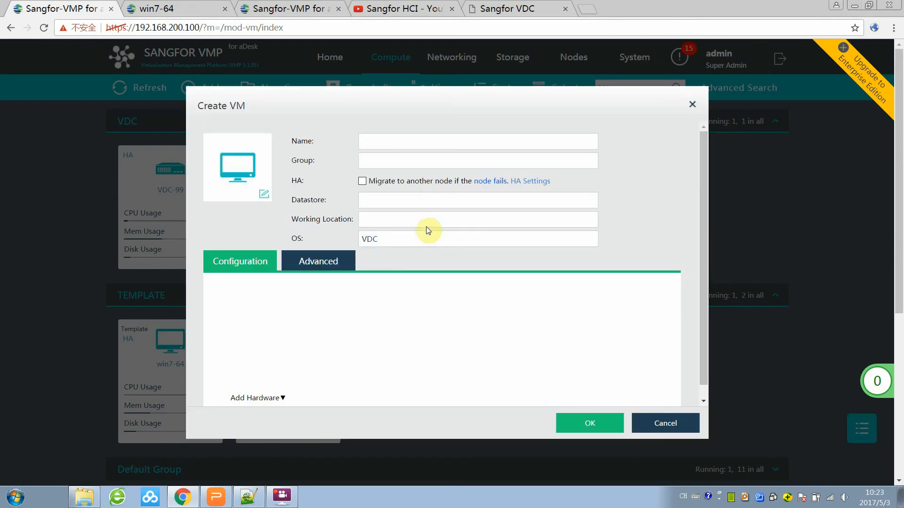
left_click(428, 137)
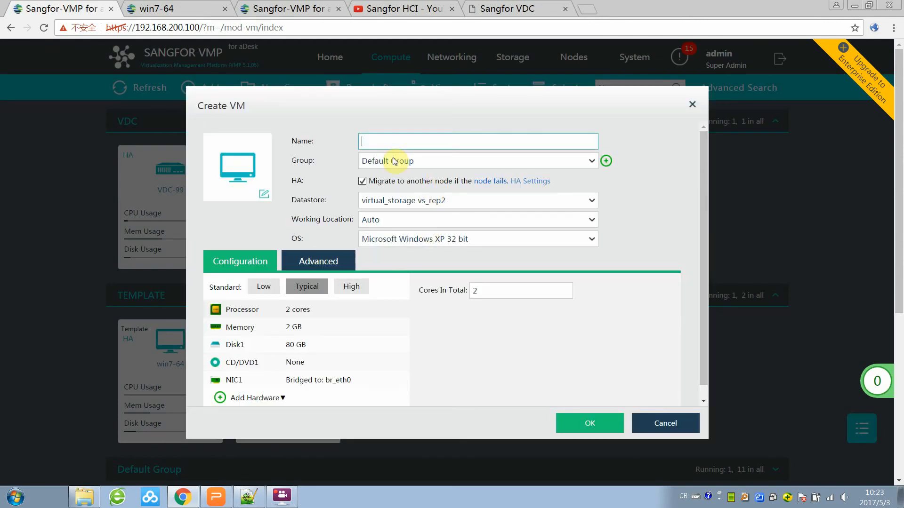
type("vdcalex")
Set the operating system type to VDC and open its VDC IP address settings.
left_click(425, 241)
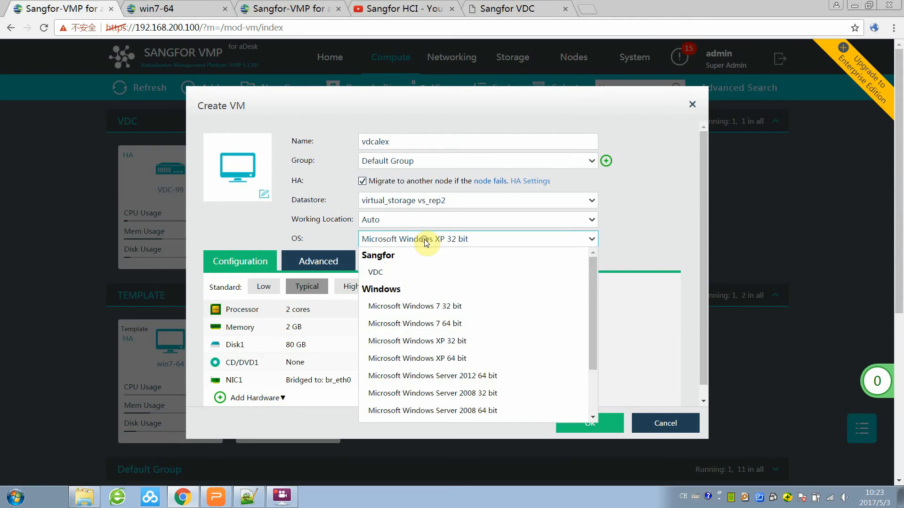
left_click(403, 278)
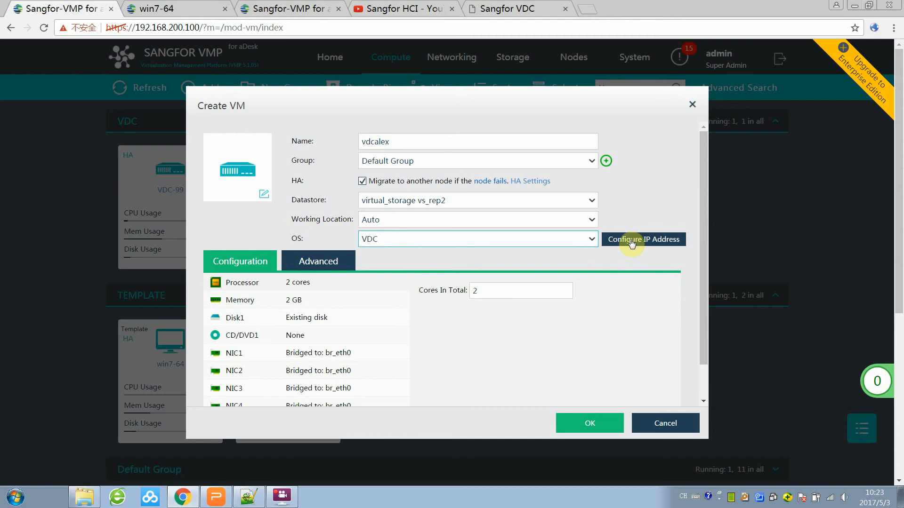
left_click(645, 239)
left_click(411, 243)
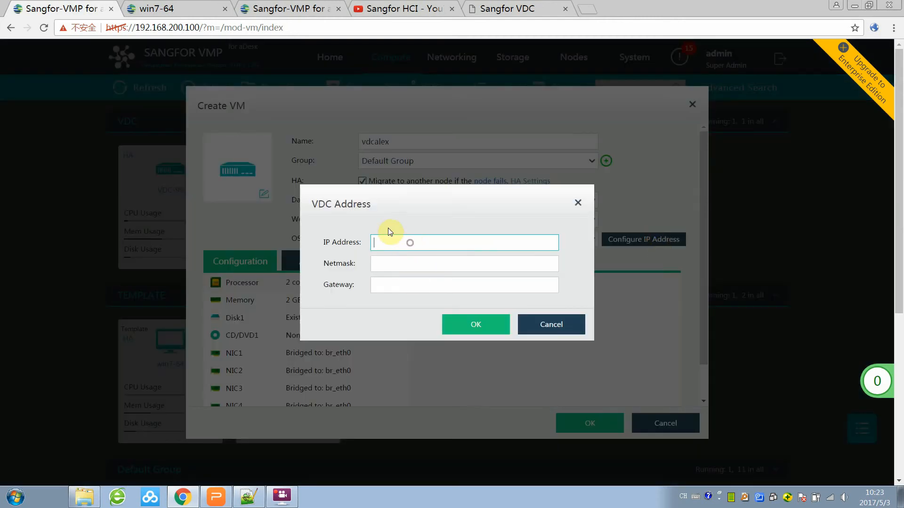
Give the VDC address IP 192.168.200.91, netmask 255.255.255.0 and a gateway, and confirm.
left_click(249, 496)
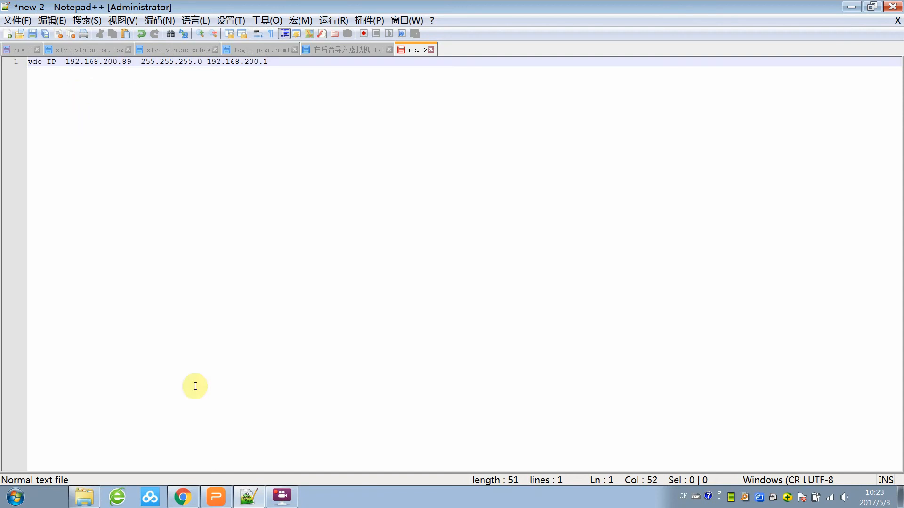
left_click(182, 497)
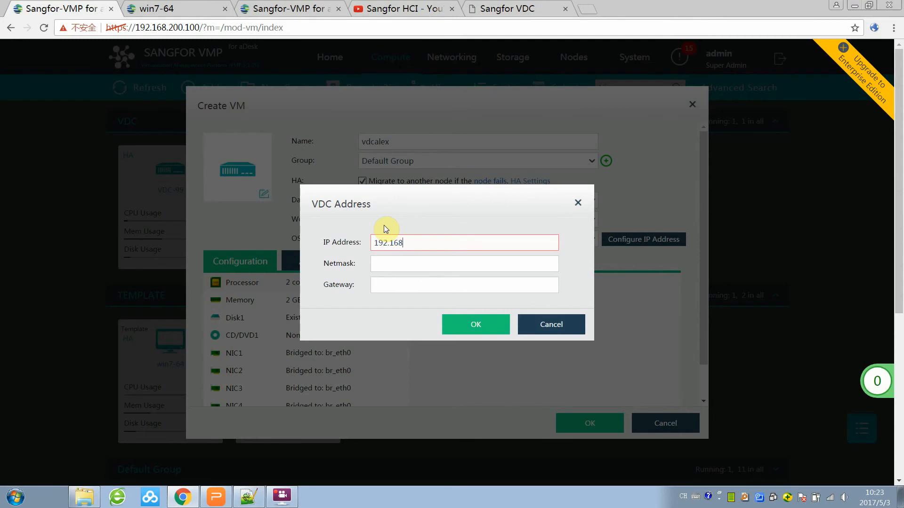
type("00.91")
left_click(451, 267)
type("55")
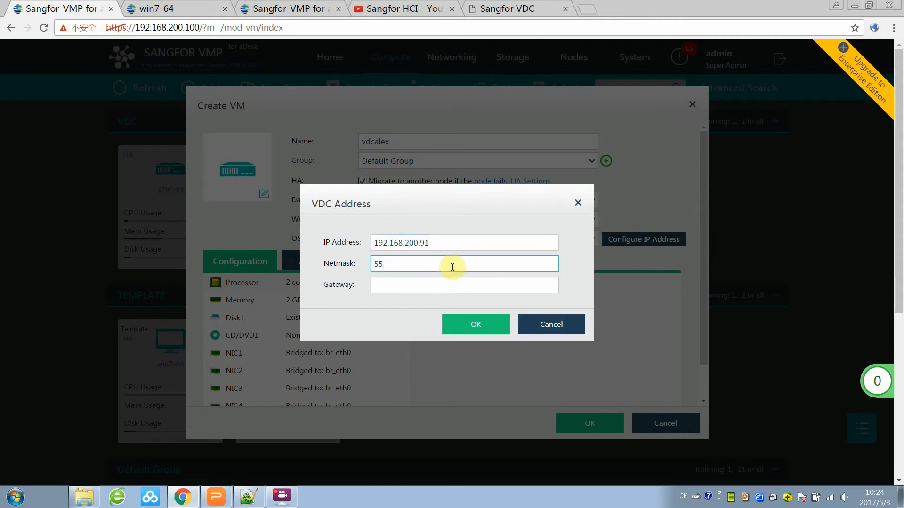
type(".55")
key("BackSpace")
key("BackSpace")
key("BackSpace")
key("BackSpace")
type("255.255.255.")
left_click(449, 288)
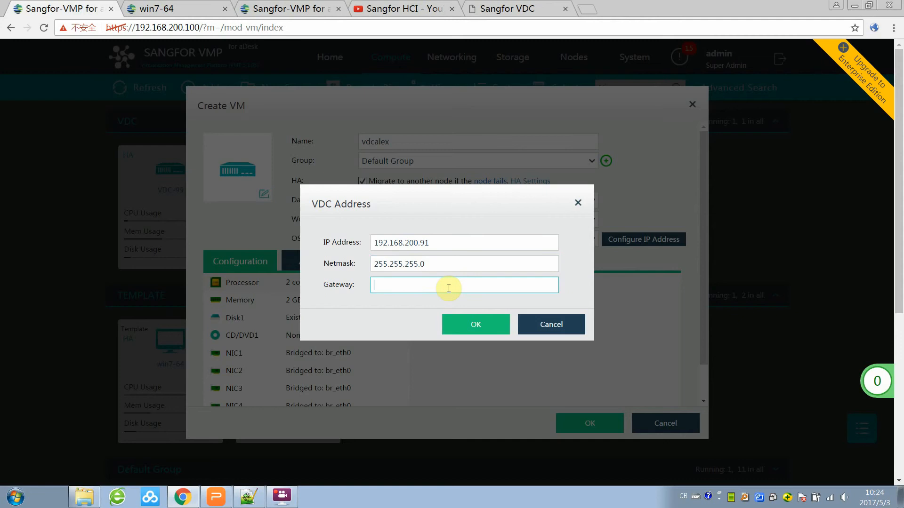
type("192.168.200.1")
left_click(481, 331)
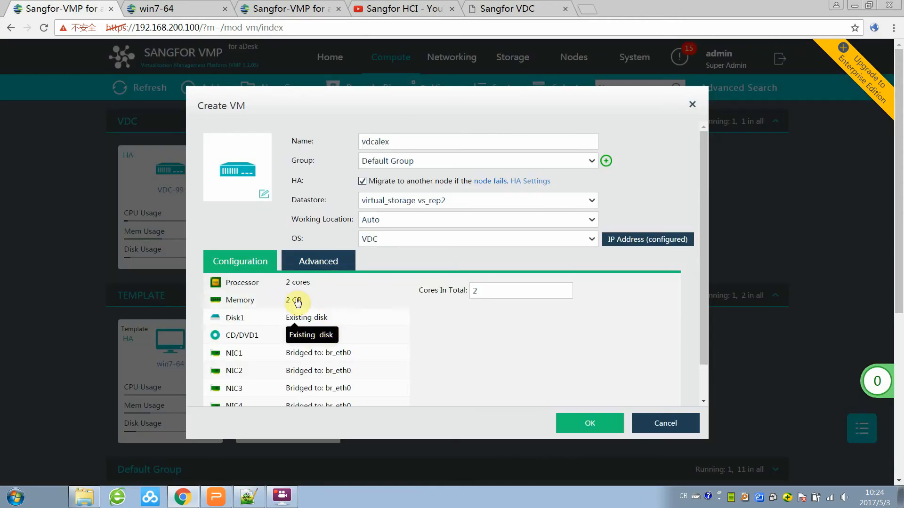
Create the vdcalex virtual machine.
scroll(332, 343, "down", 2)
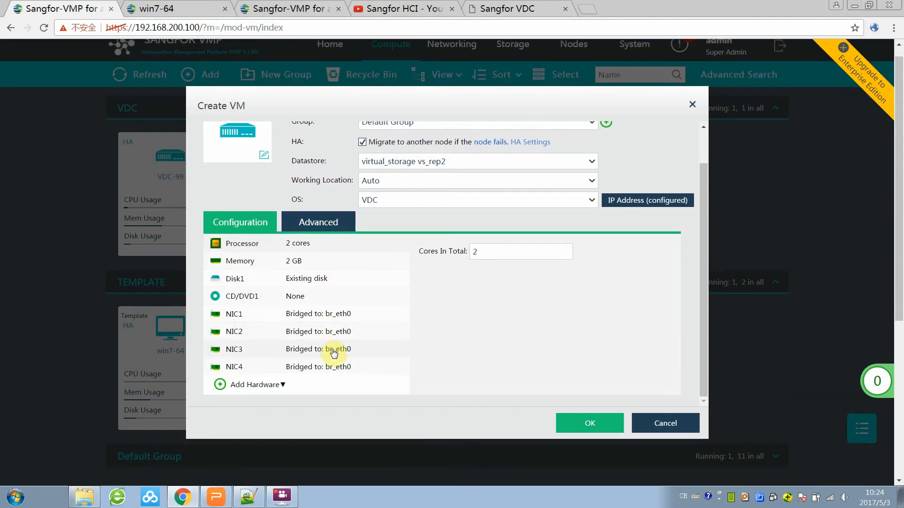
scroll(329, 330, "up", 2)
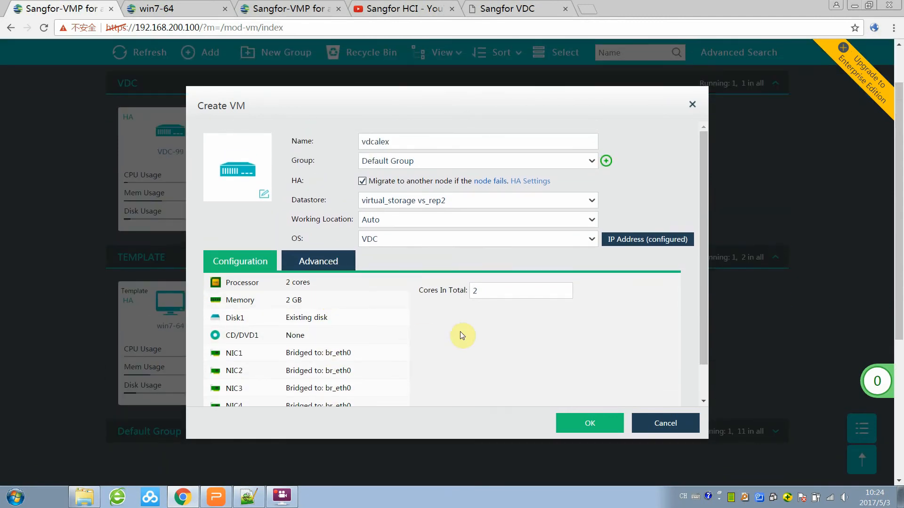
left_click(598, 425)
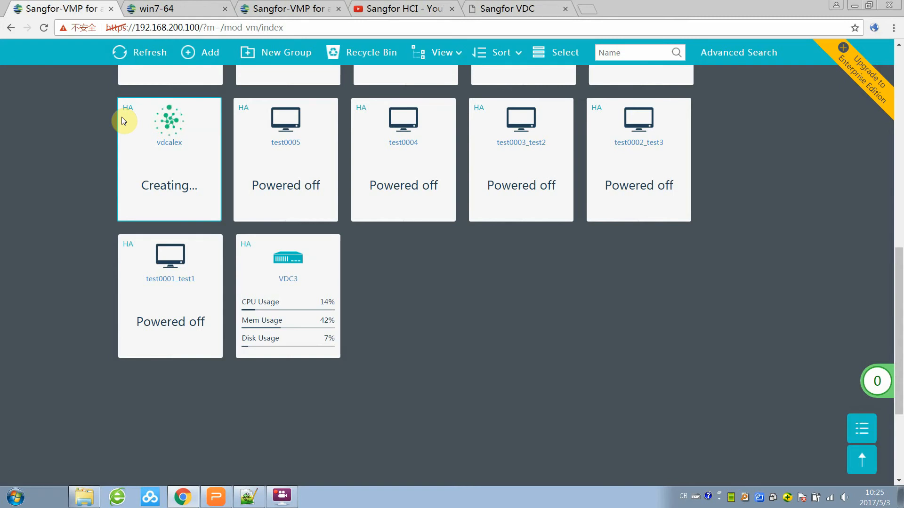
Power on the vdcalex VM and bring up the Notepad++ note with the VDC IP details.
mouse_move(150, 178)
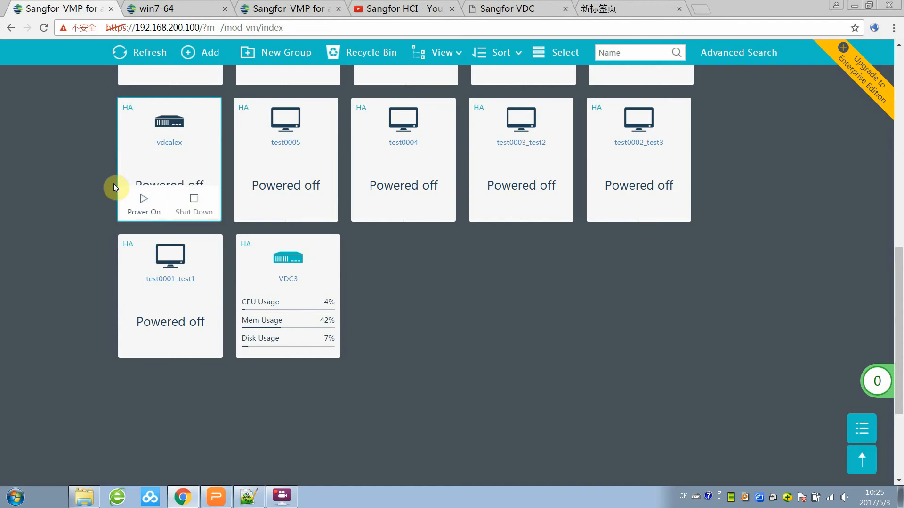
left_click(146, 165)
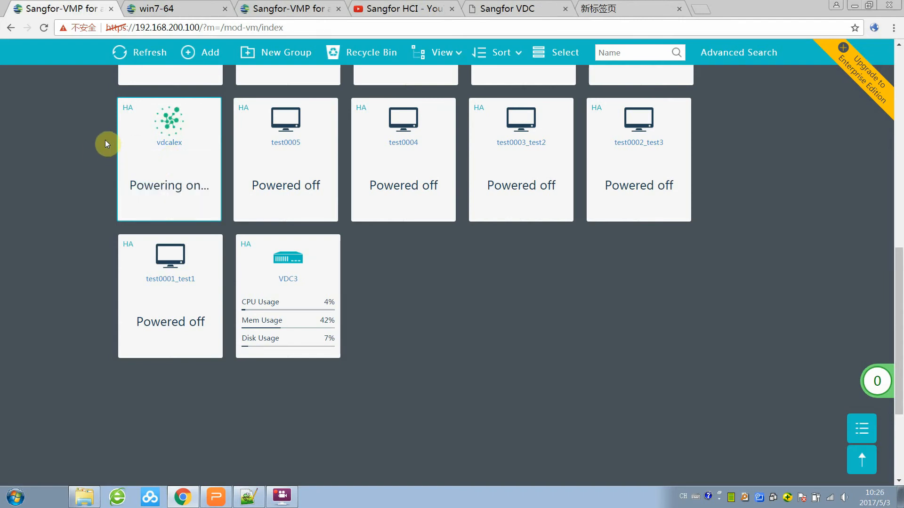
left_click(244, 499)
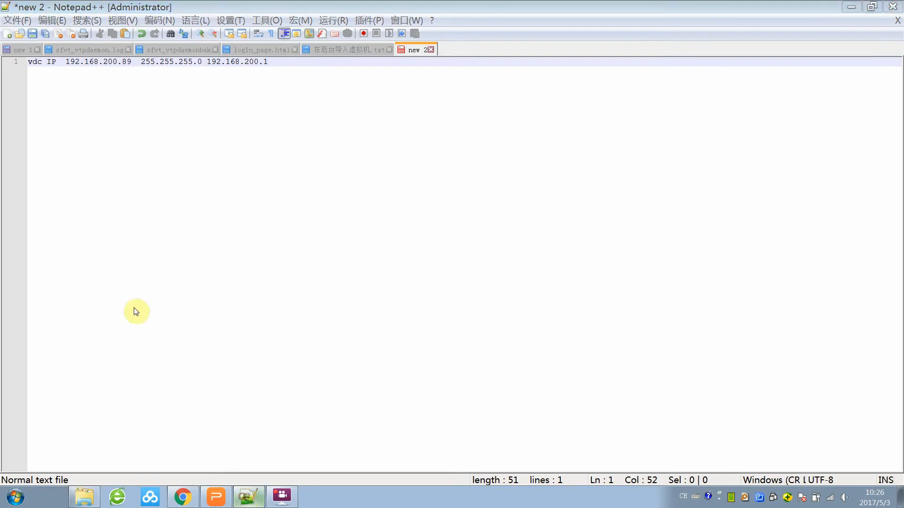
key("alt+Tab")
mouse_move(159, 161)
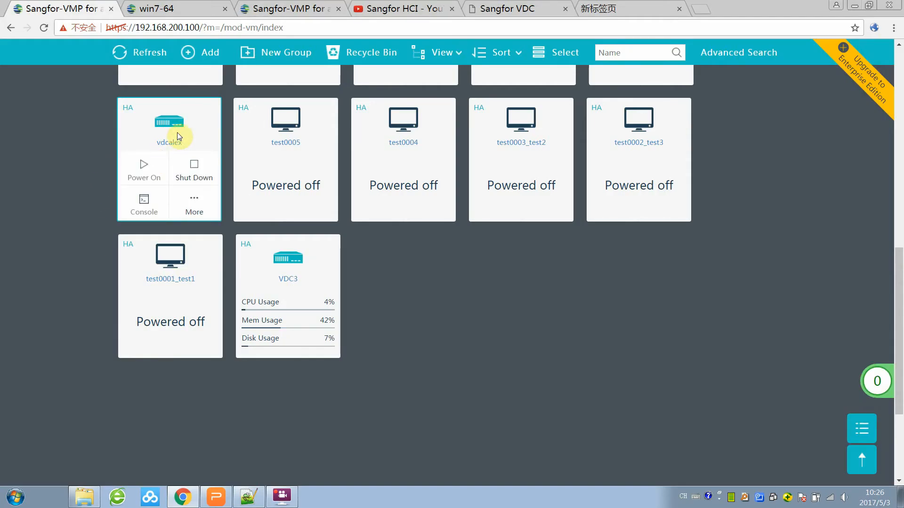
left_click(631, 9)
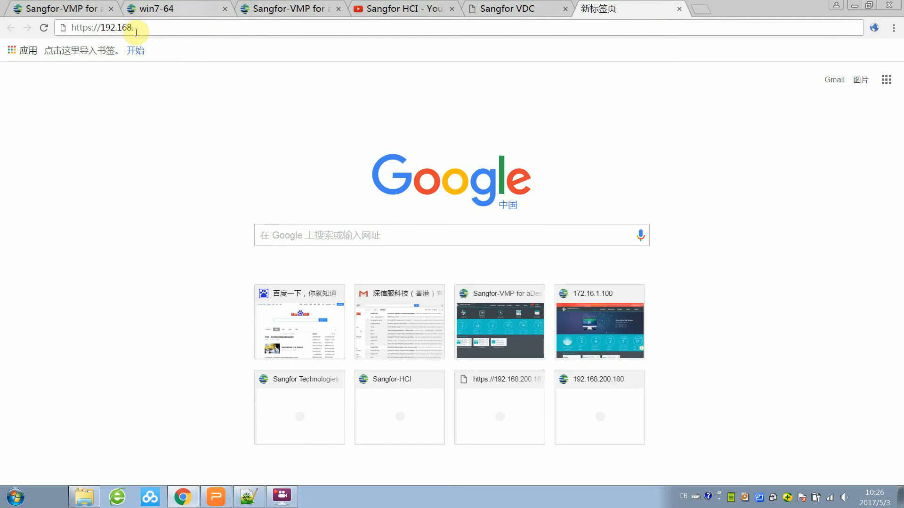
type(".200")
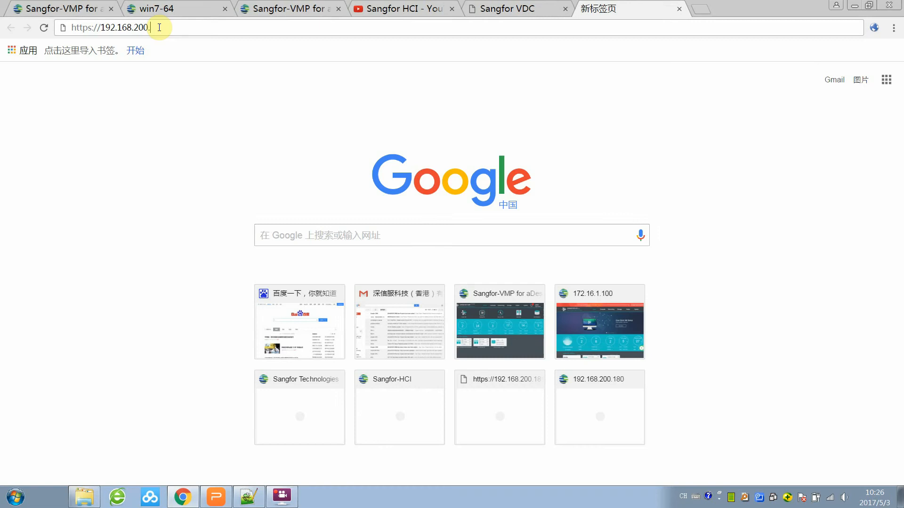
type(".91:4430")
key("Return")
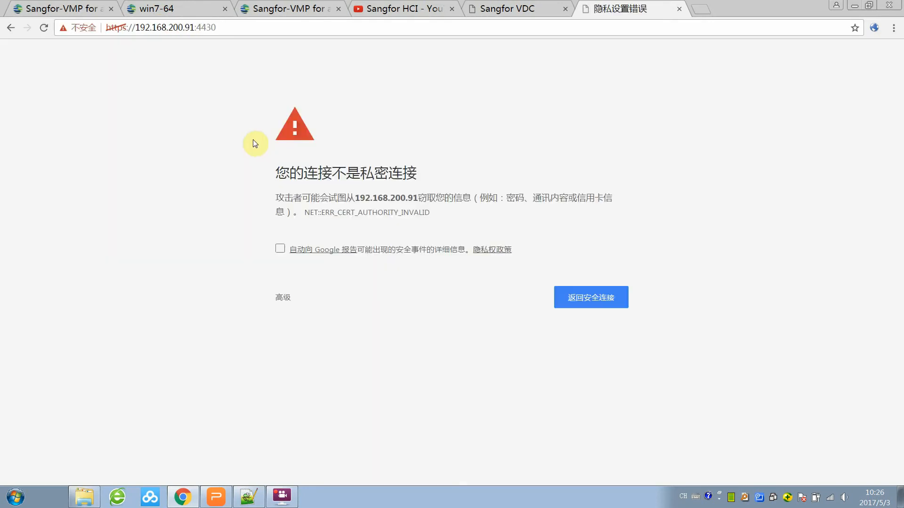
left_click(289, 297)
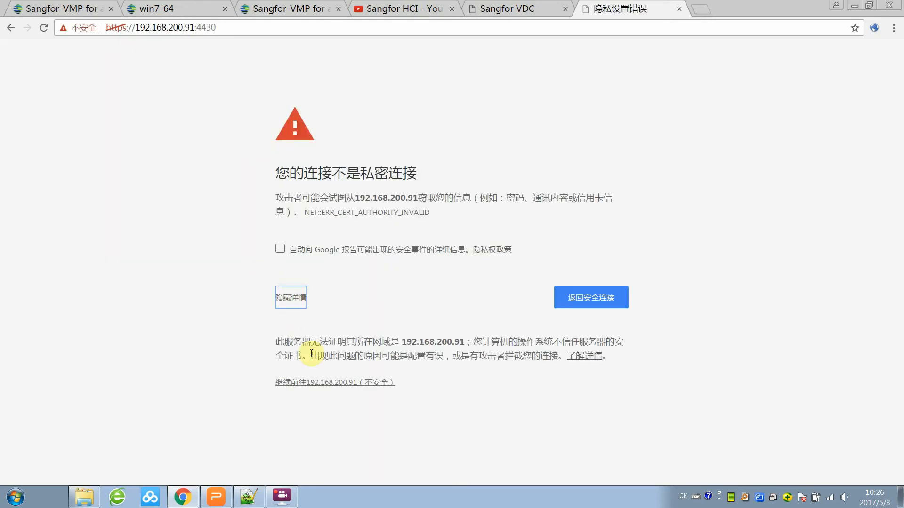
Proceed past the certificate warning and log in to the VDC Administrator Console with the admin credentials.
left_click(333, 382)
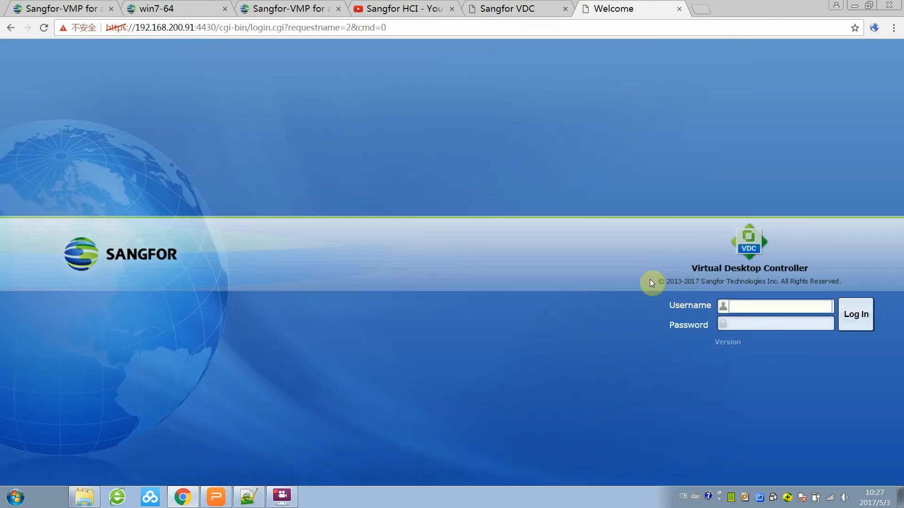
left_click(760, 306)
left_click(767, 329)
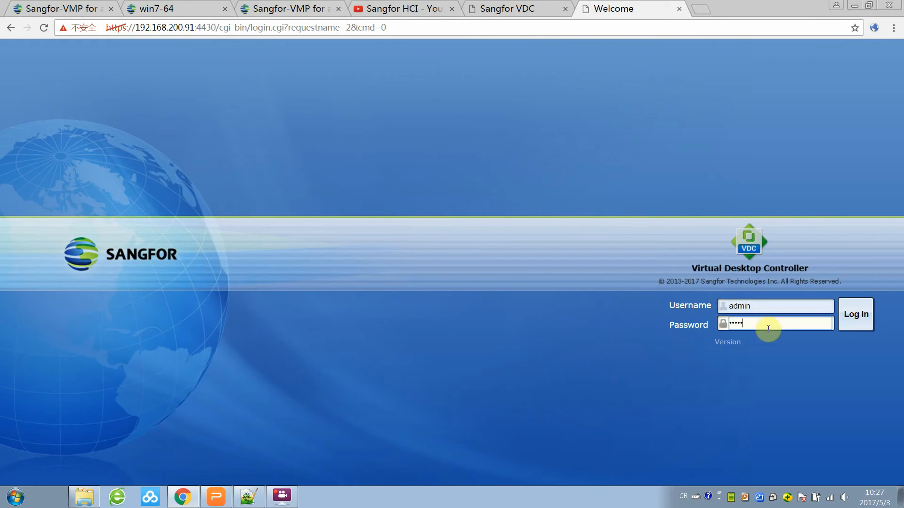
left_click(855, 314)
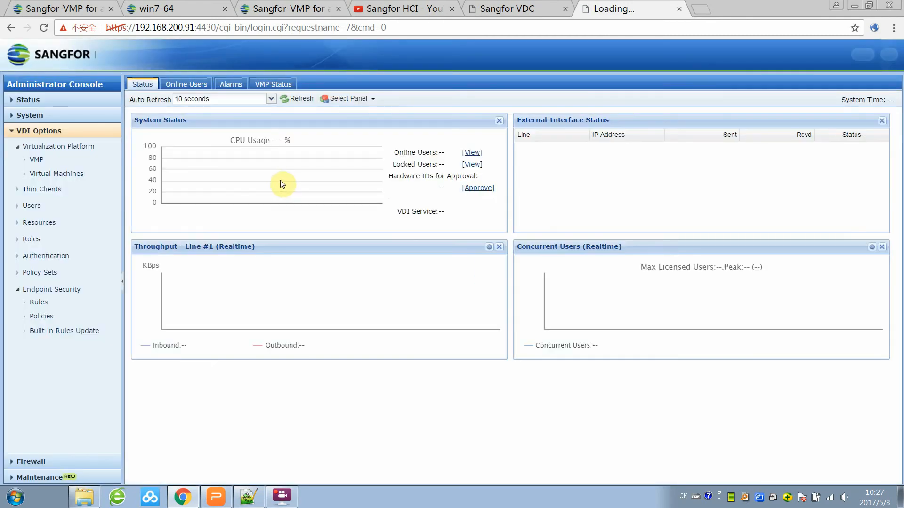
left_click(37, 160)
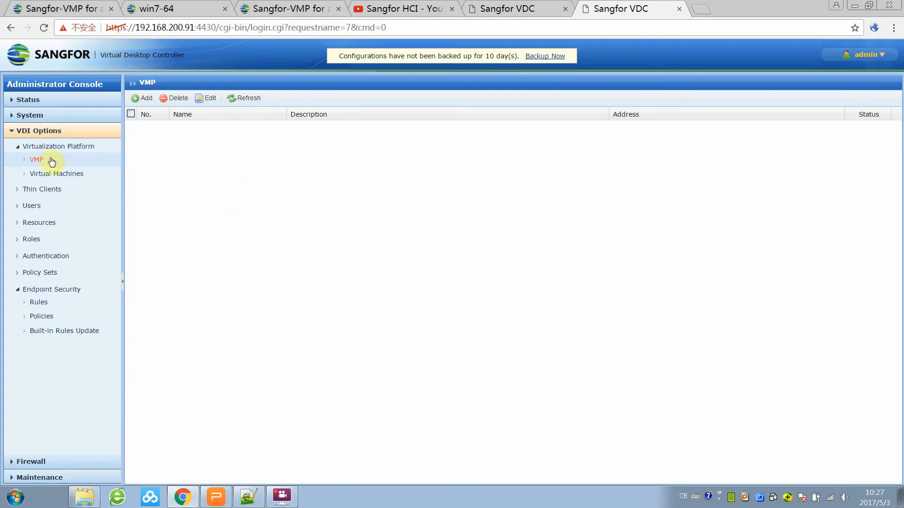
left_click(137, 98)
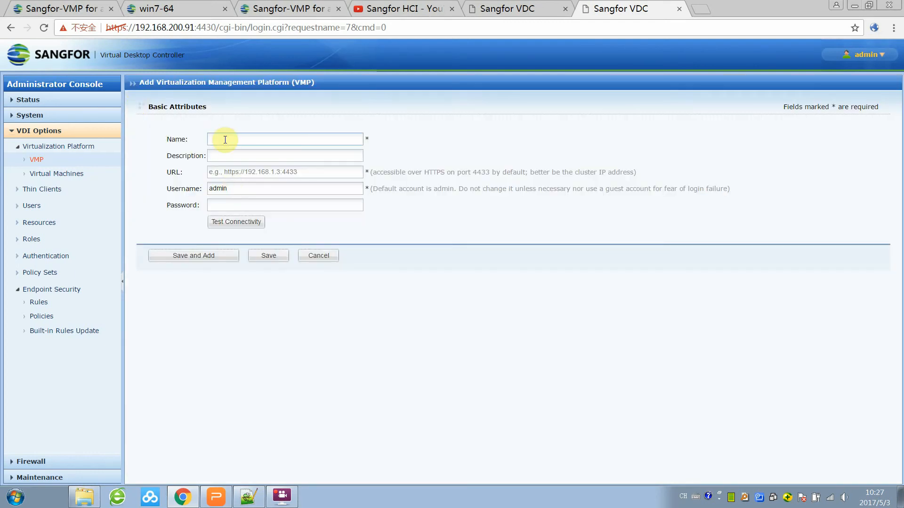
type("vmp")
left_click(237, 171)
type("http://")
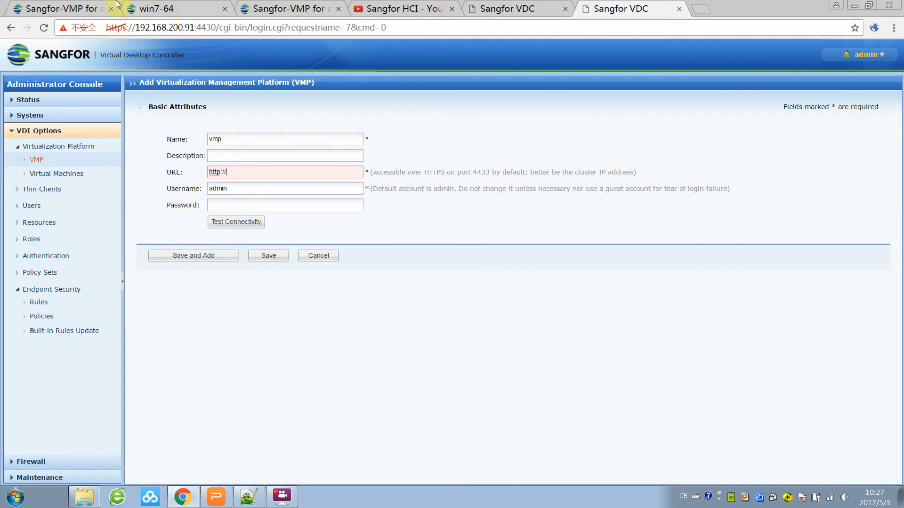
left_click(73, 4)
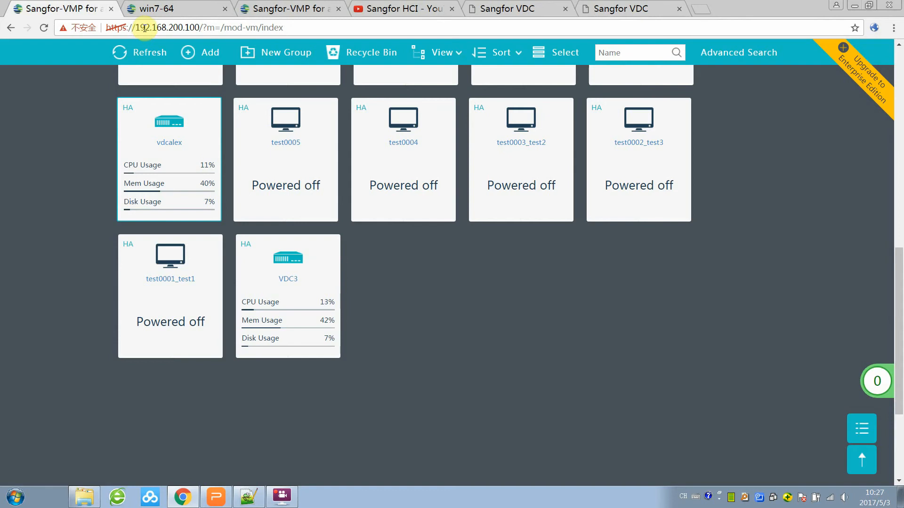
left_click(622, 7)
mouse_move(273, 173)
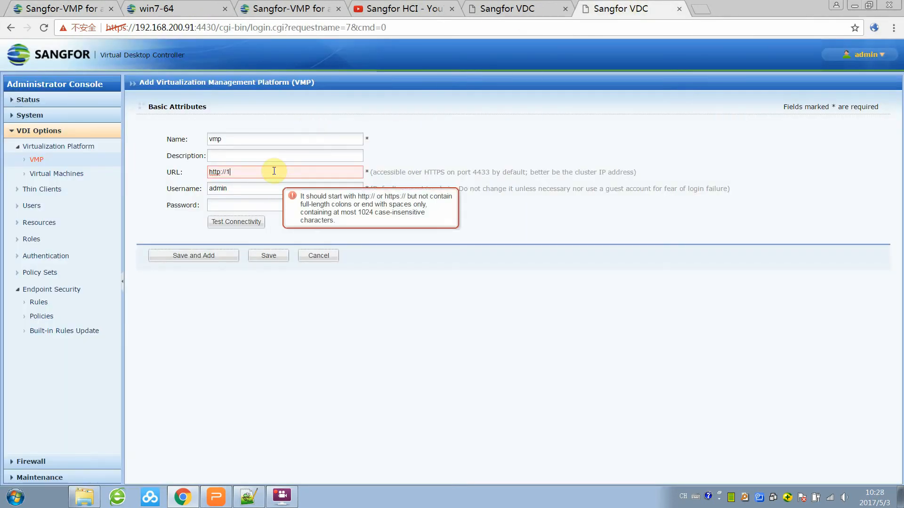
type("200.200.")
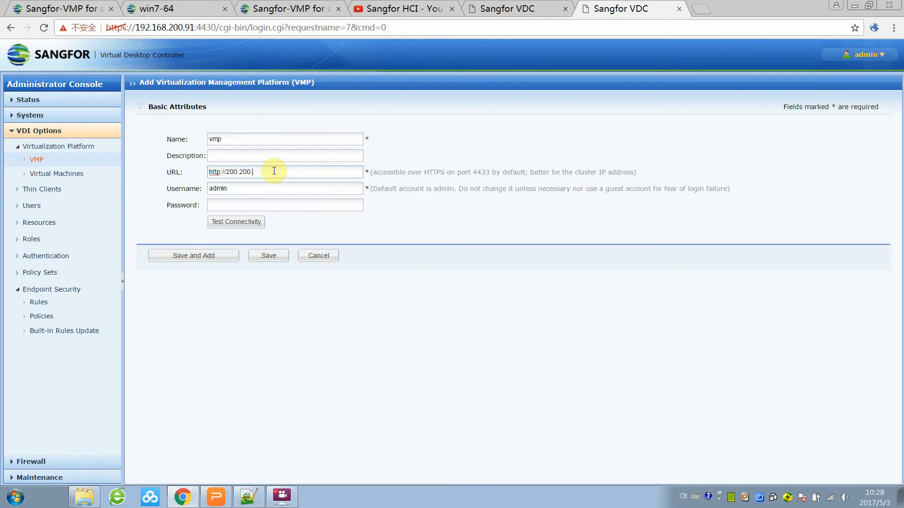
left_click(41, 6)
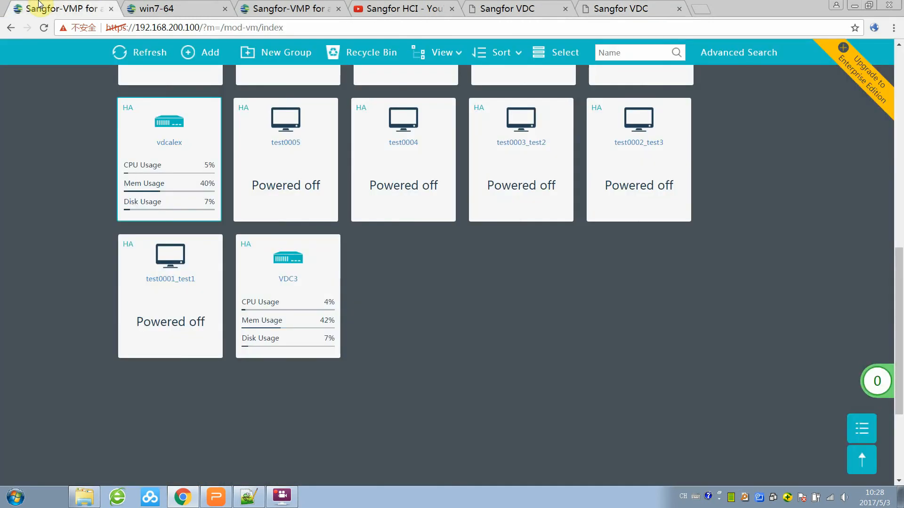
left_click(618, 6)
left_click(262, 172)
type("200.200.")
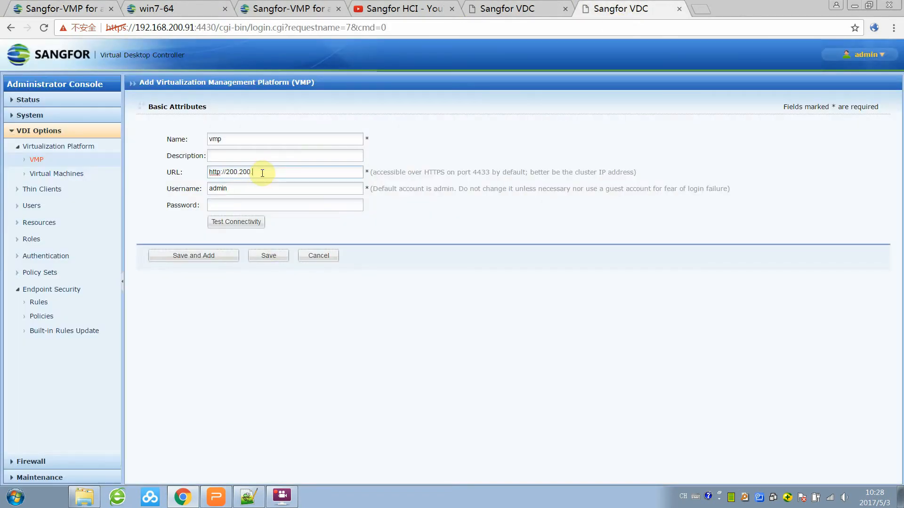
key("BackSpace")
key("BackSpace")
key("BackSpace")
key("BackSpace")
key("BackSpace")
key("BackSpace")
key("BackSpace")
key("BackSpace")
type("192.1")
type("68.200.100:4433")
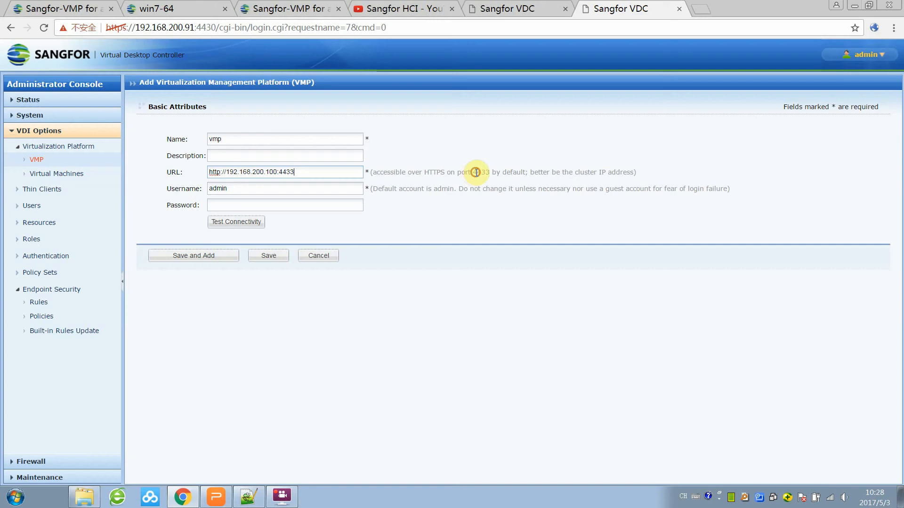
left_click_drag(476, 172, 547, 172)
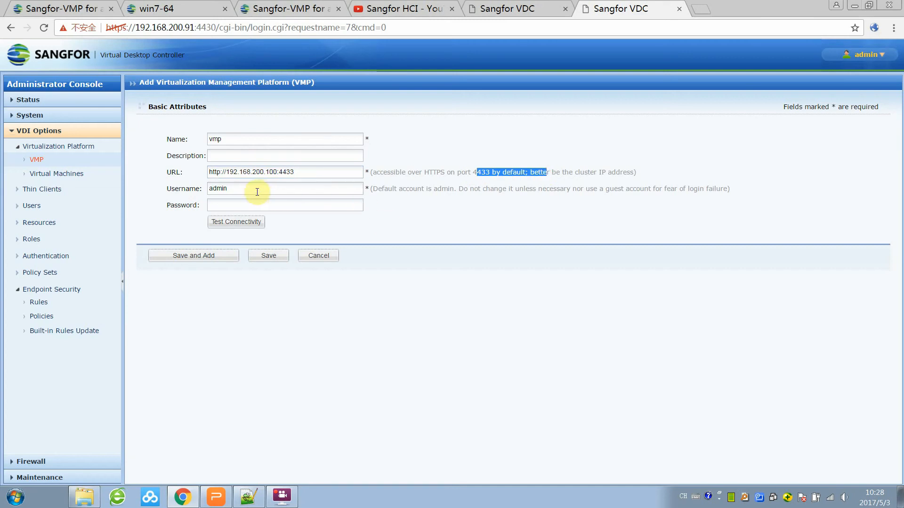
left_click(244, 204)
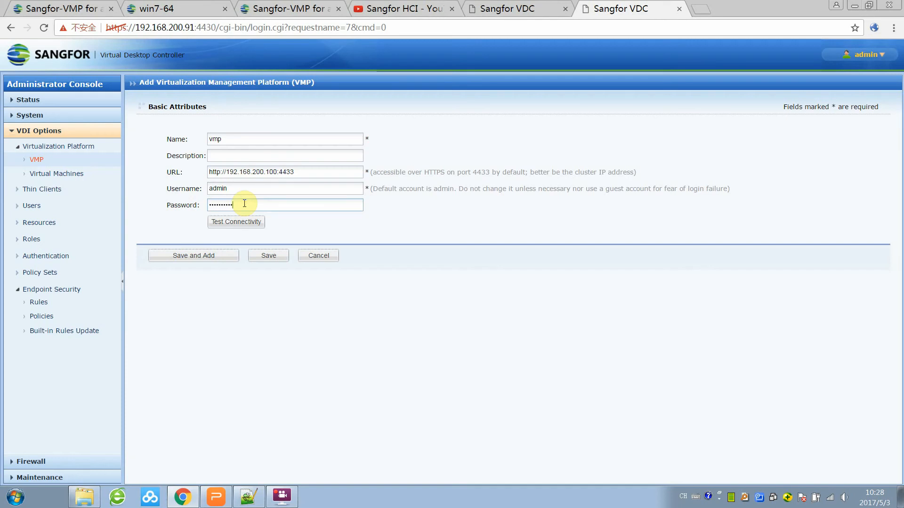
left_click(236, 225)
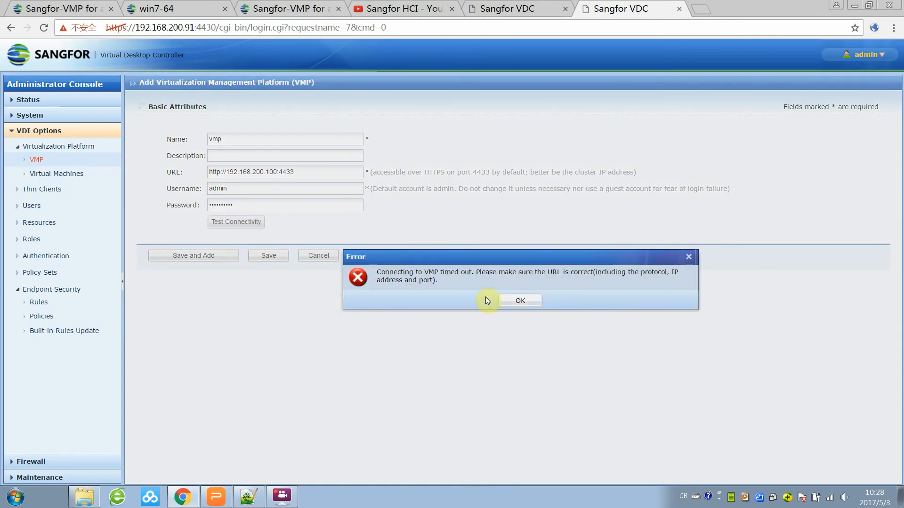
left_click(519, 301)
left_click(219, 171)
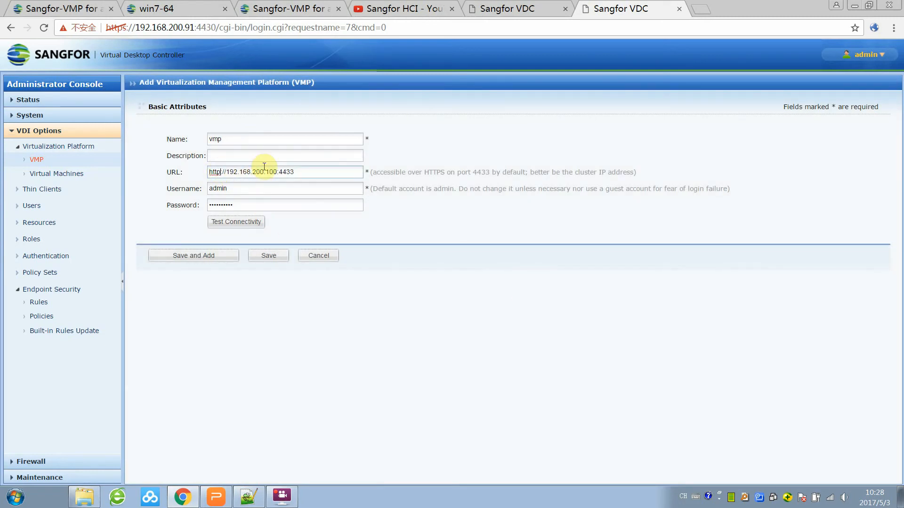
type("s:")
left_click(247, 225)
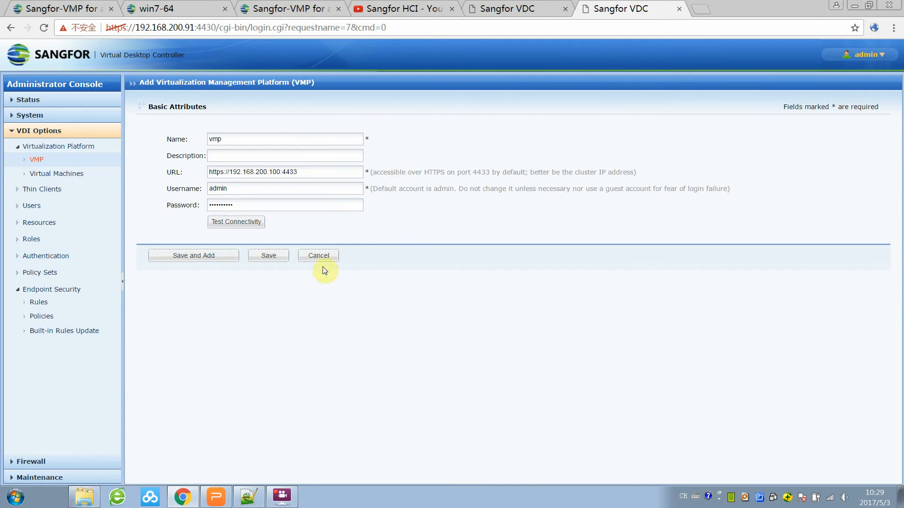
left_click(269, 256)
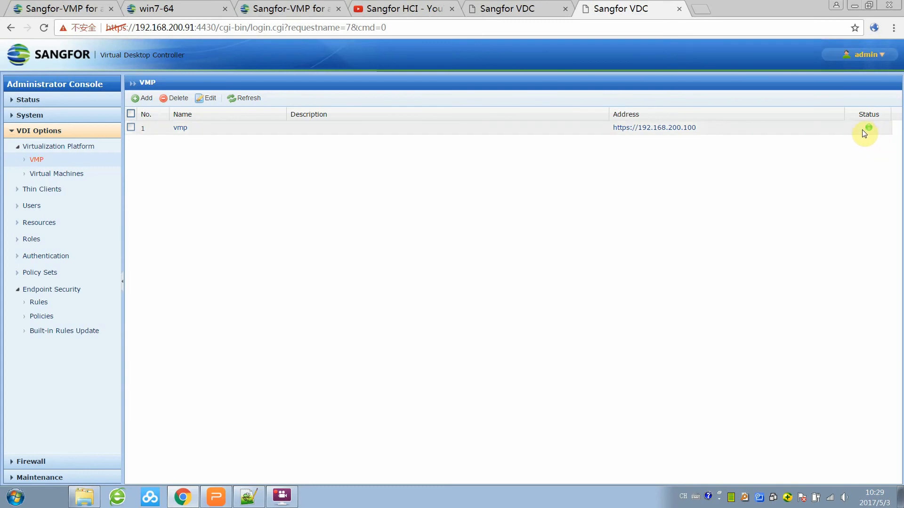
mouse_move(874, 130)
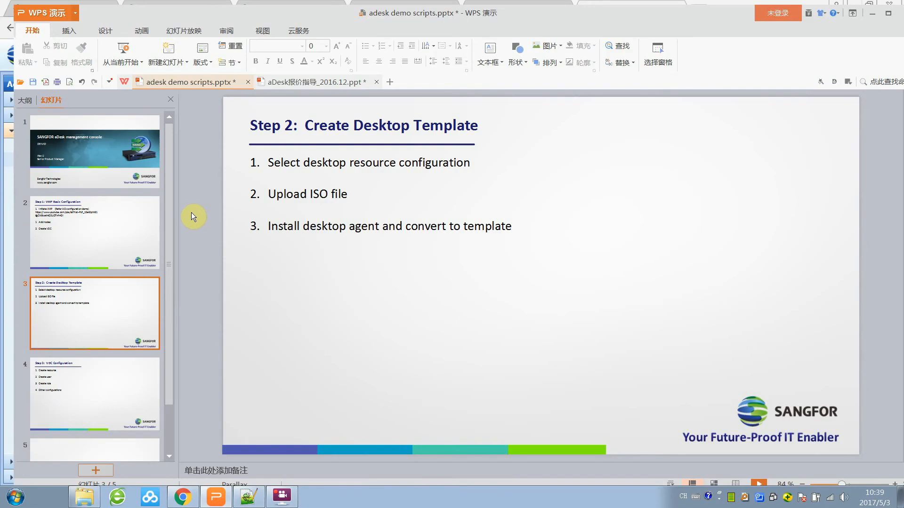
Look over the Step 1 VMP Basic Configuration and Step 2 Create Desktop Template slides, then go back to Chrome.
left_click(142, 221)
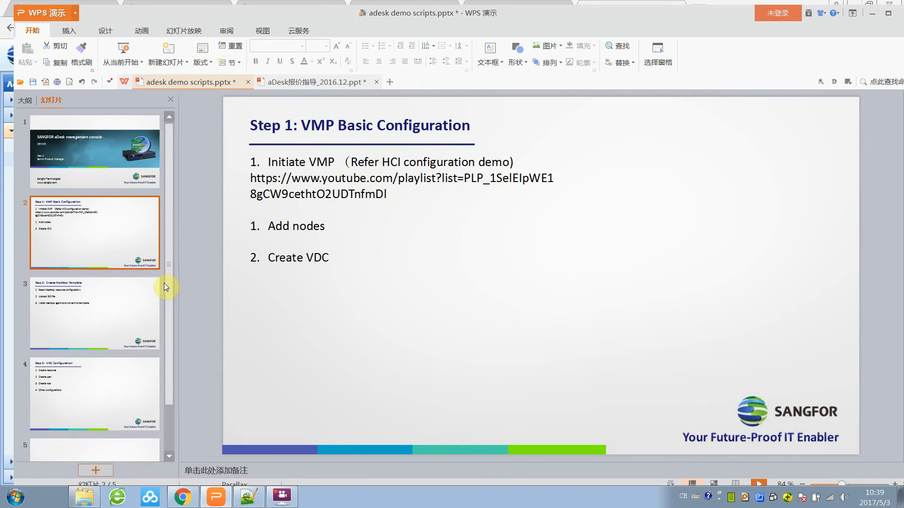
left_click(112, 320)
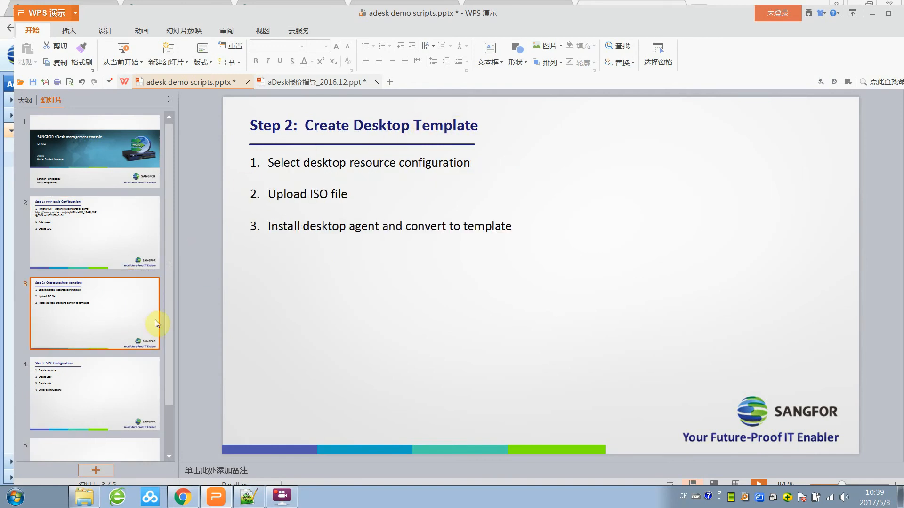
left_click(183, 497)
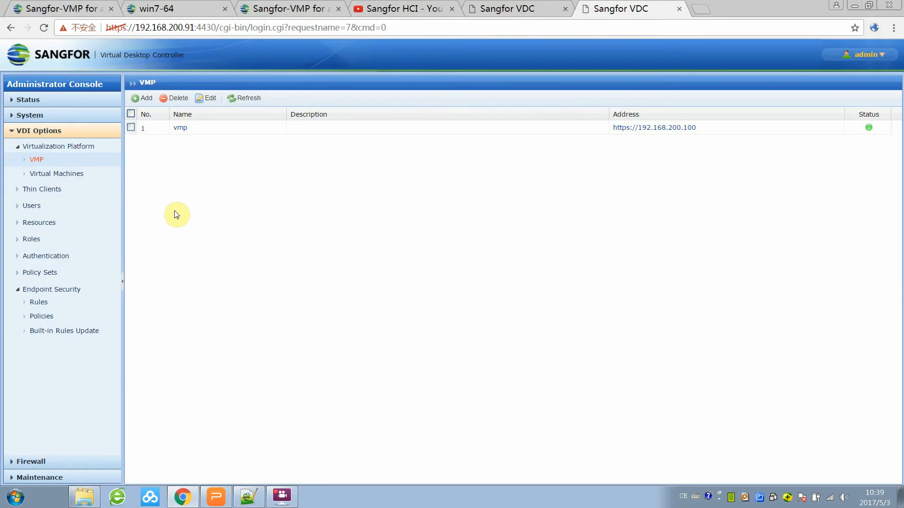
On the VMP page, start creating a new virtual machine named win7test.
left_click(65, 9)
scroll(98, 211, "down", 2)
scroll(98, 211, "up", 3)
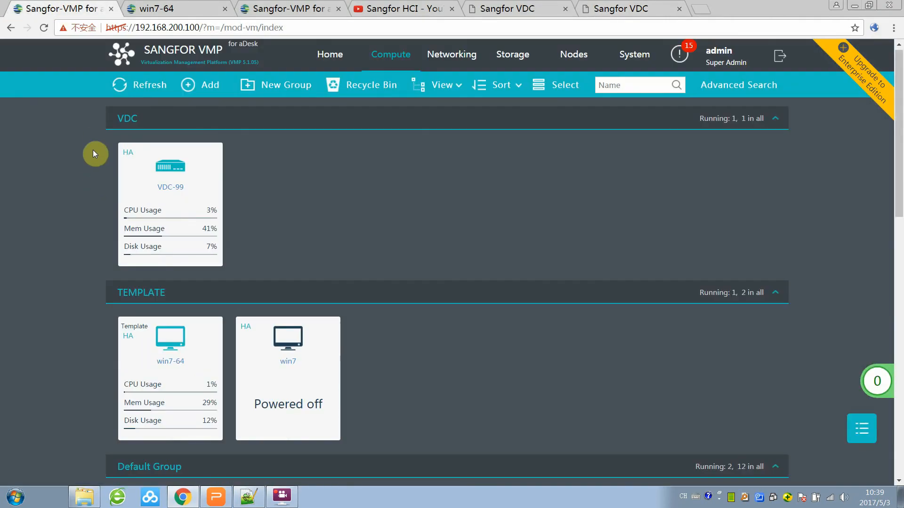
left_click(198, 85)
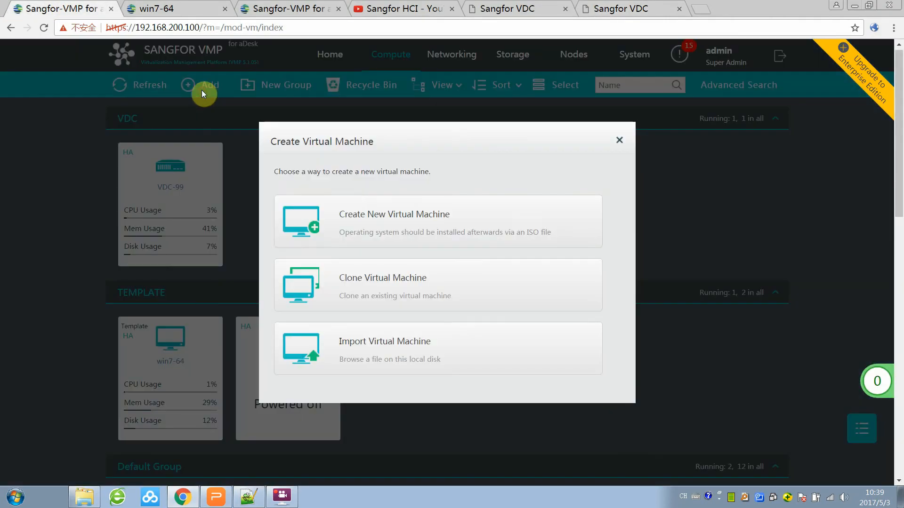
left_click(429, 232)
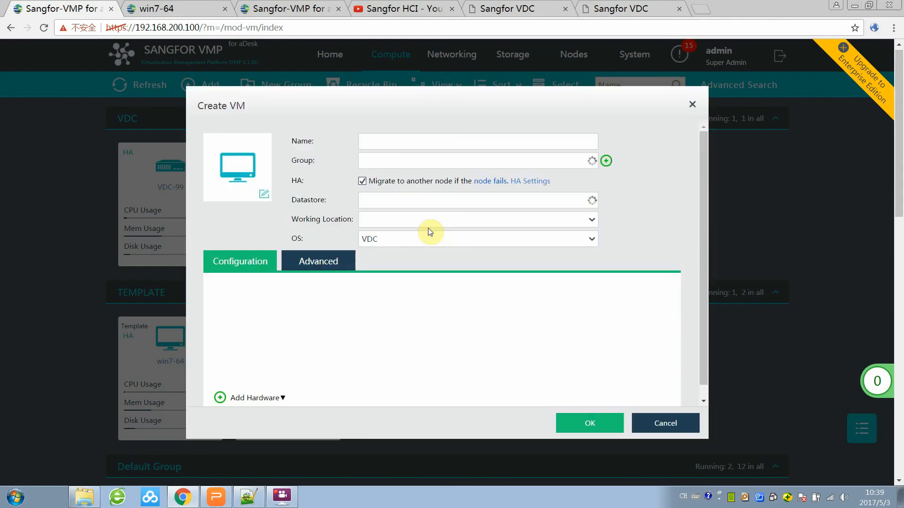
left_click(413, 144)
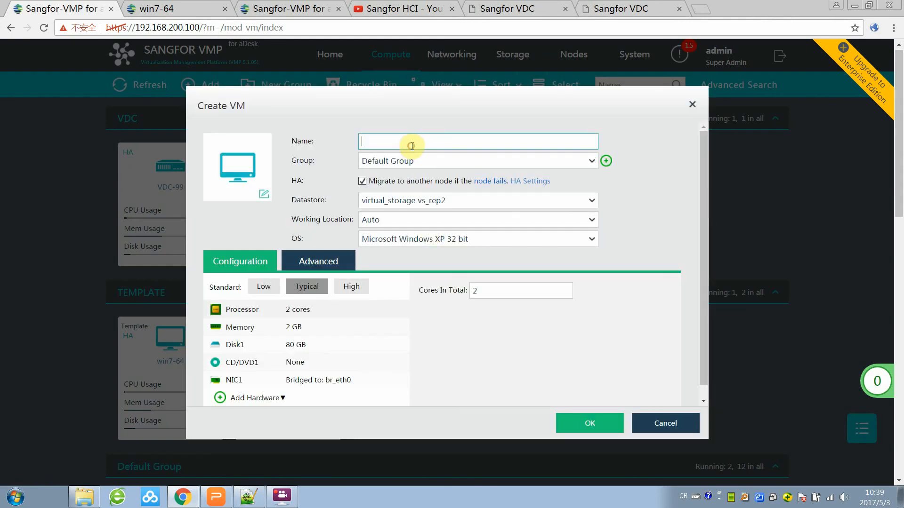
type("win7test")
Set the OS to Windows 7 64 bit and have CD/DVD1 load an ISO image file.
left_click(469, 240)
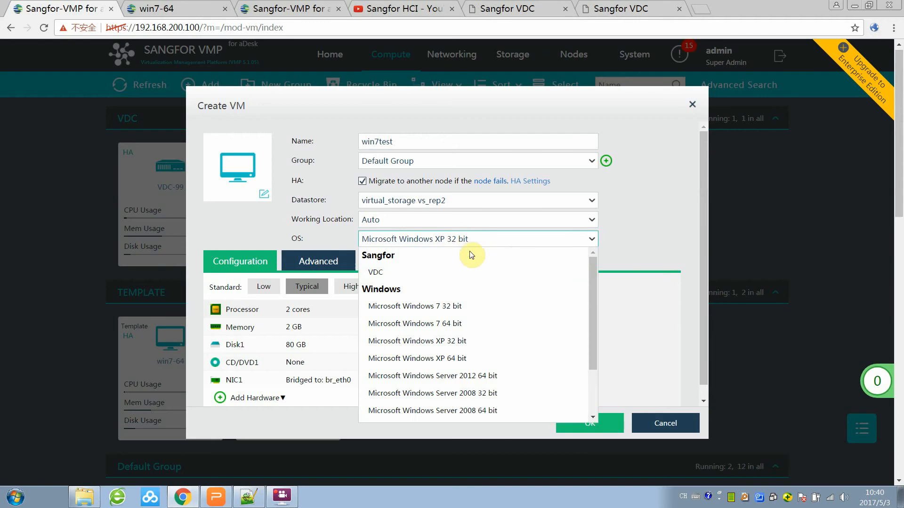
left_click(474, 324)
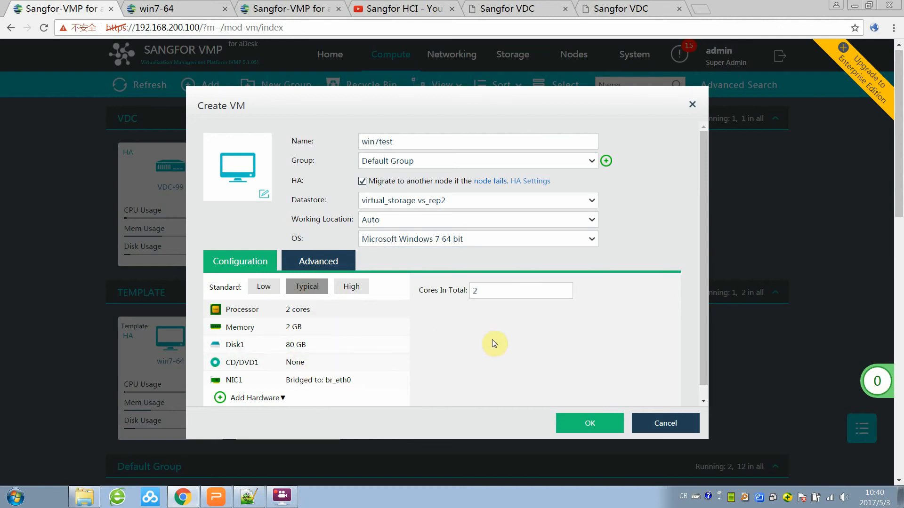
scroll(594, 427, "down", 1)
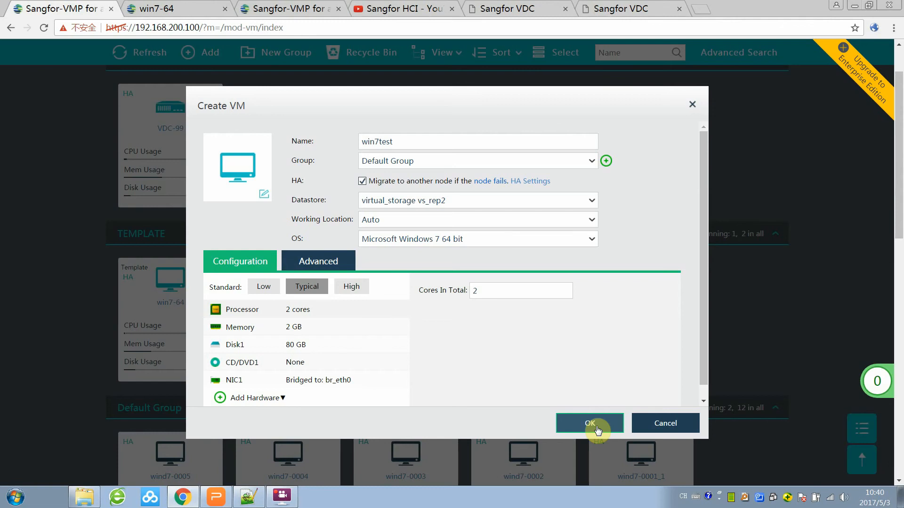
left_click(298, 363)
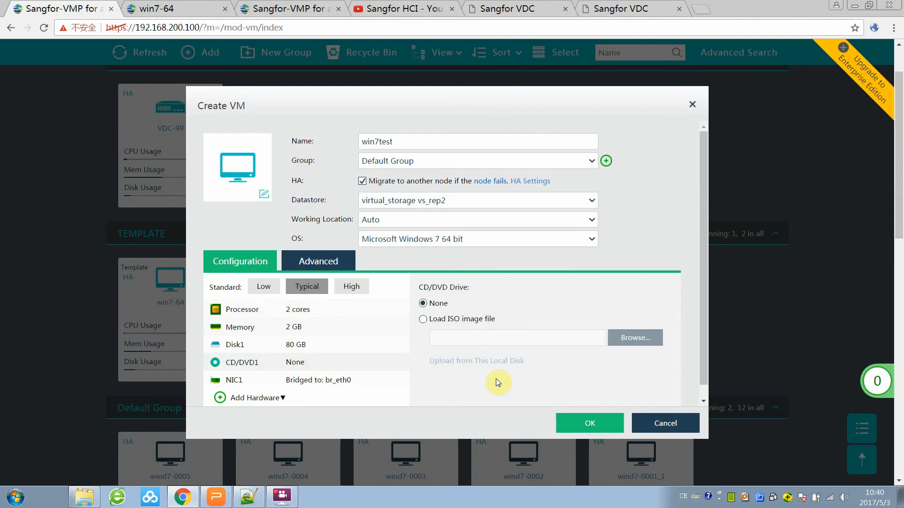
left_click(423, 321)
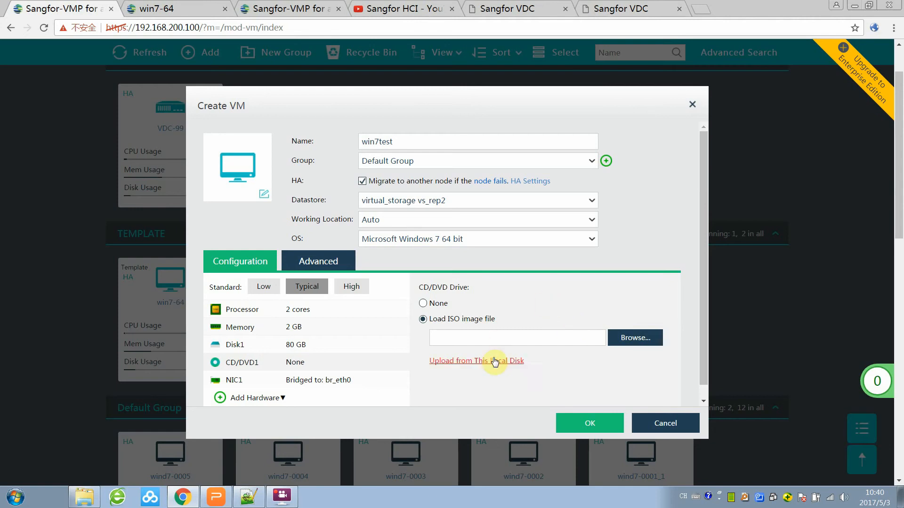
Select the Windows 7 enterprise ISO on drive G: for local-disk upload and return to the win7test form.
left_click(474, 365)
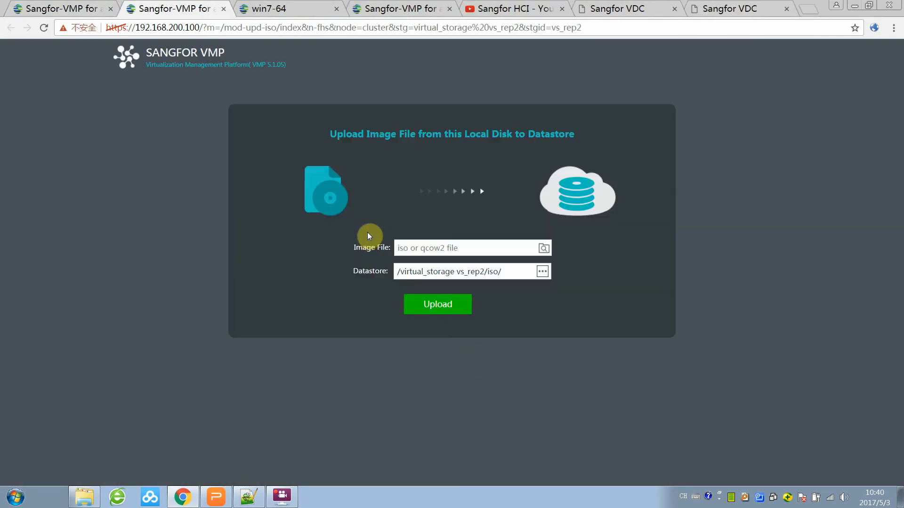
left_click(542, 248)
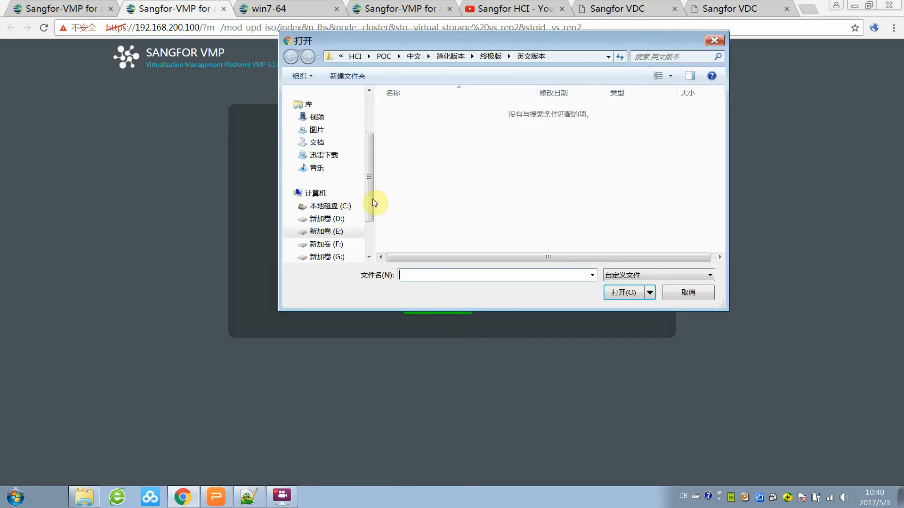
left_click_drag(370, 189, 371, 218)
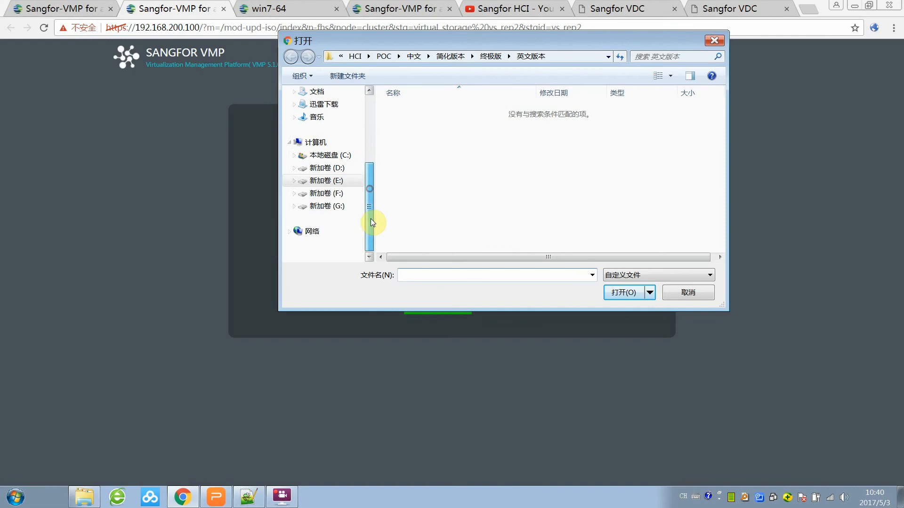
left_click(324, 206)
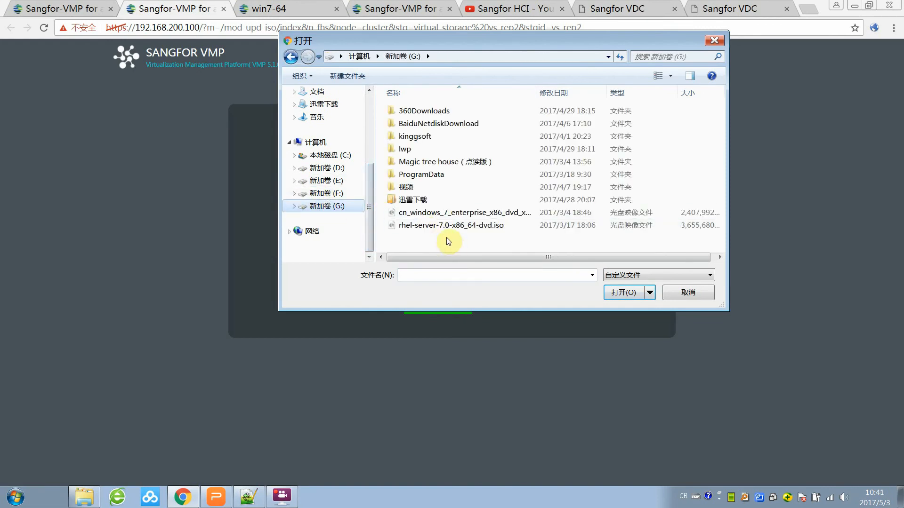
double_click(466, 215)
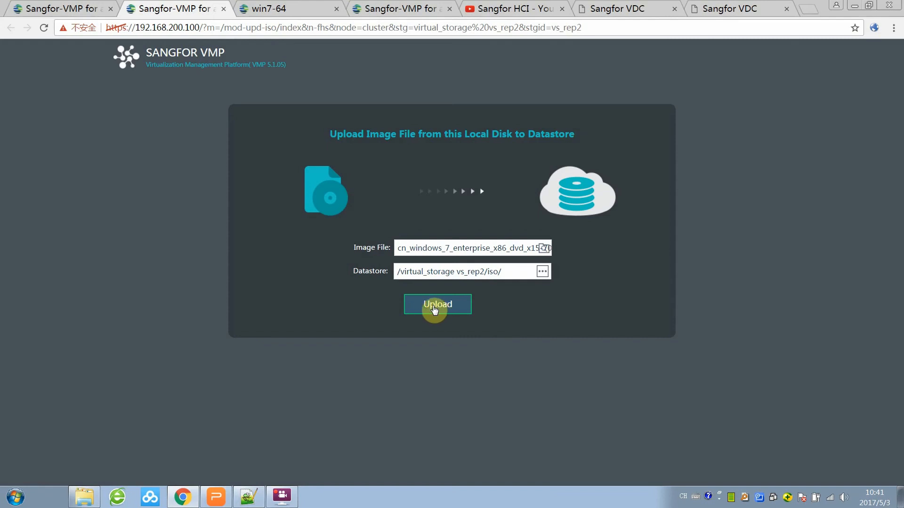
left_click(79, 9)
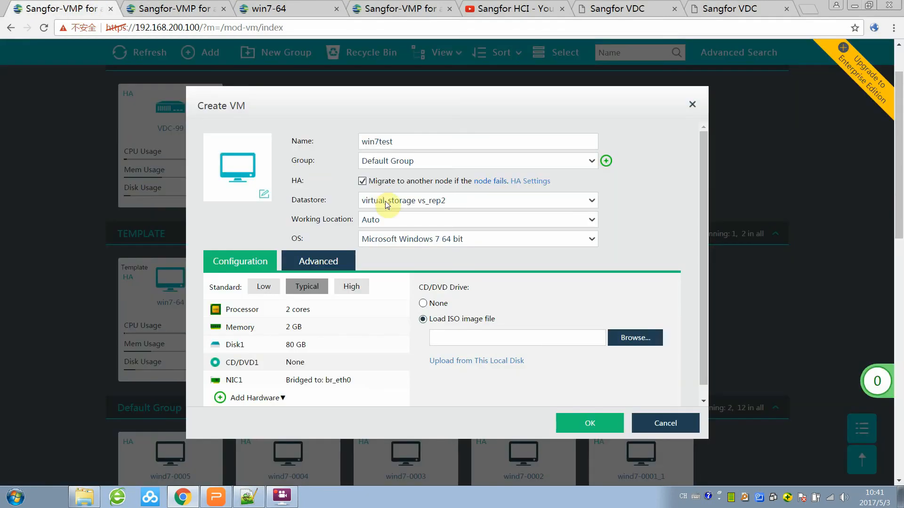
Dismiss the Select Disk Image File dialog without choosing a file and cancel the win7test VM.
left_click(637, 345)
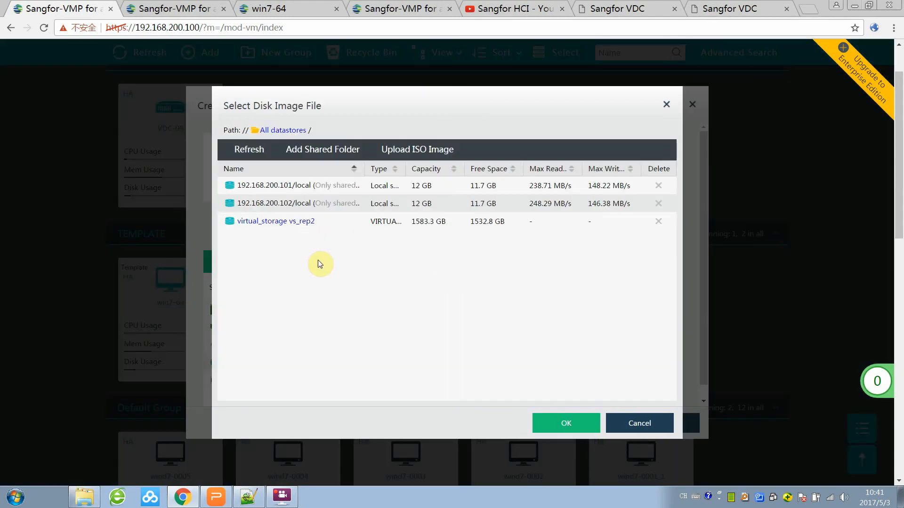
left_click(649, 423)
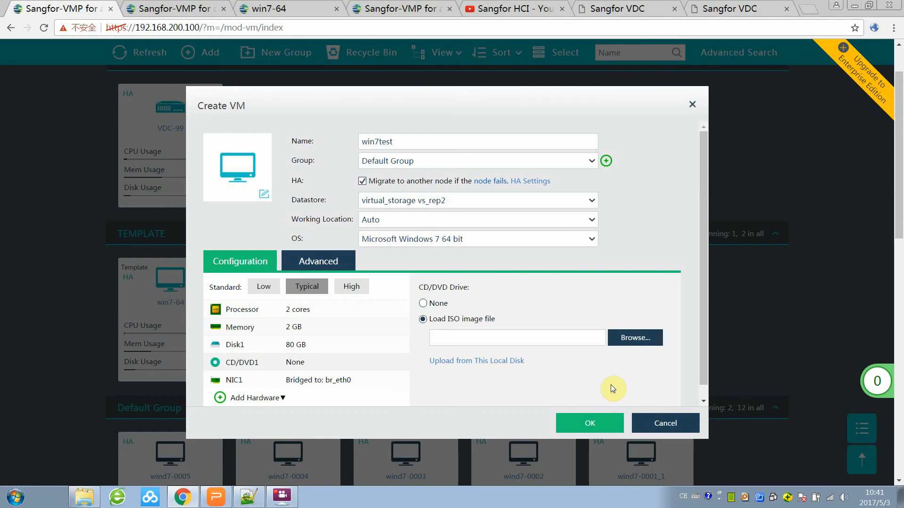
left_click(660, 424)
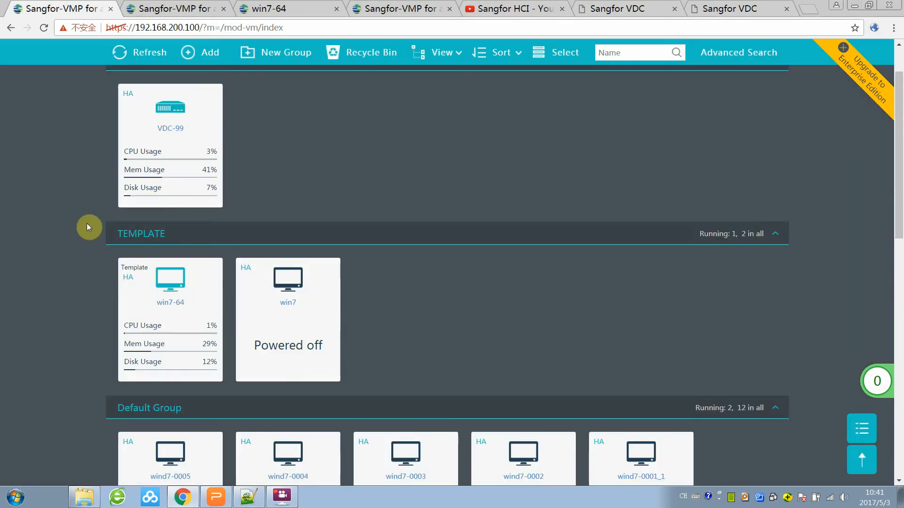
scroll(88, 230, "down", 3)
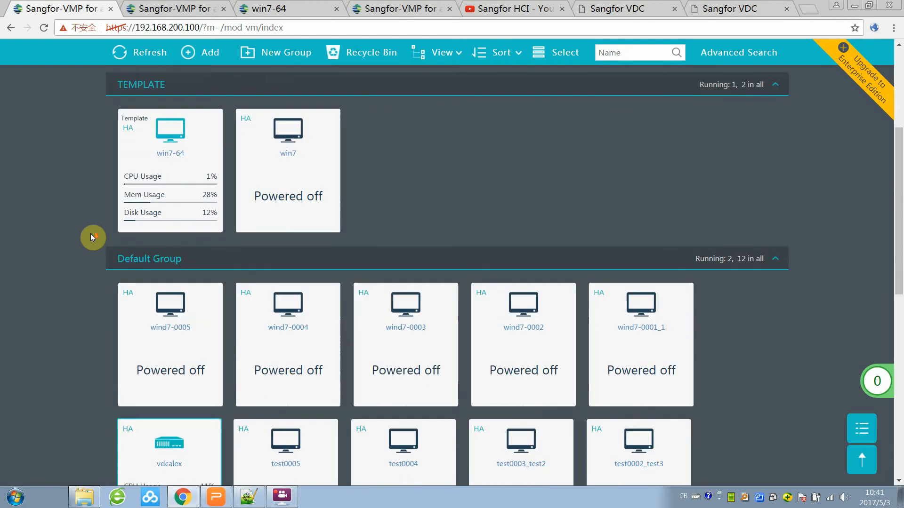
Open the console of the win7-64 VM in the TEMPLATE section.
scroll(90, 234, "down", 5)
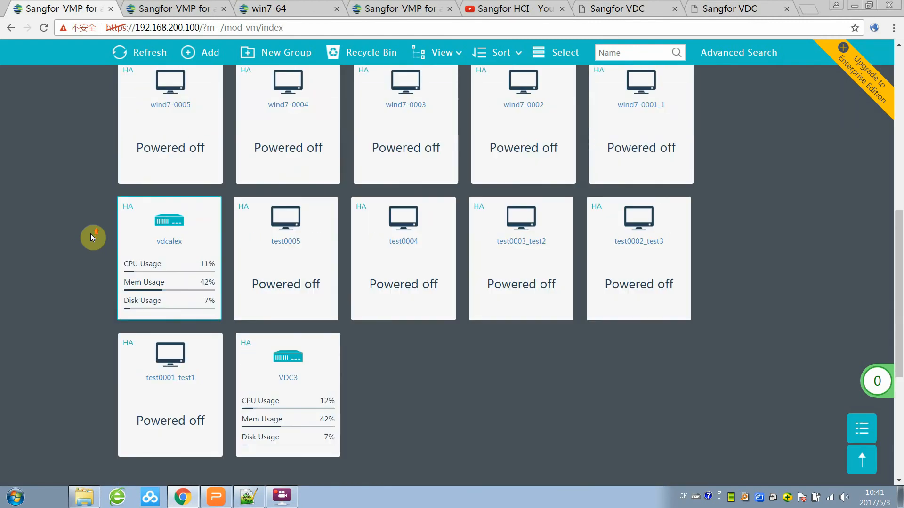
scroll(90, 233, "up", 5)
mouse_move(167, 188)
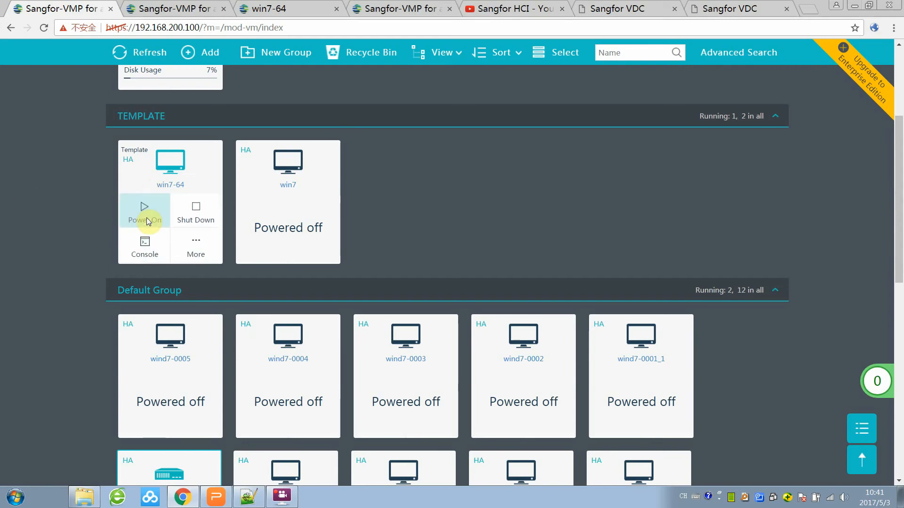
left_click(145, 245)
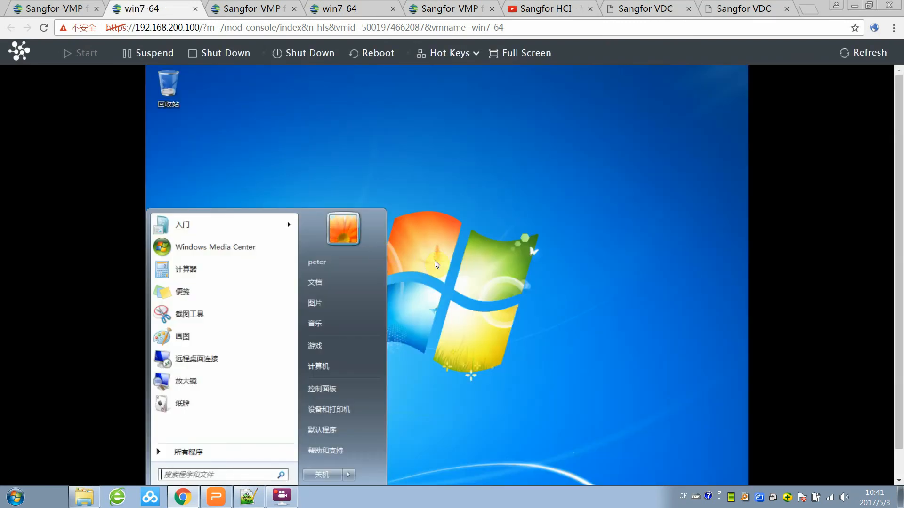
Restore the guest's command prompt and ping 192.168.200.91.
left_click(480, 272)
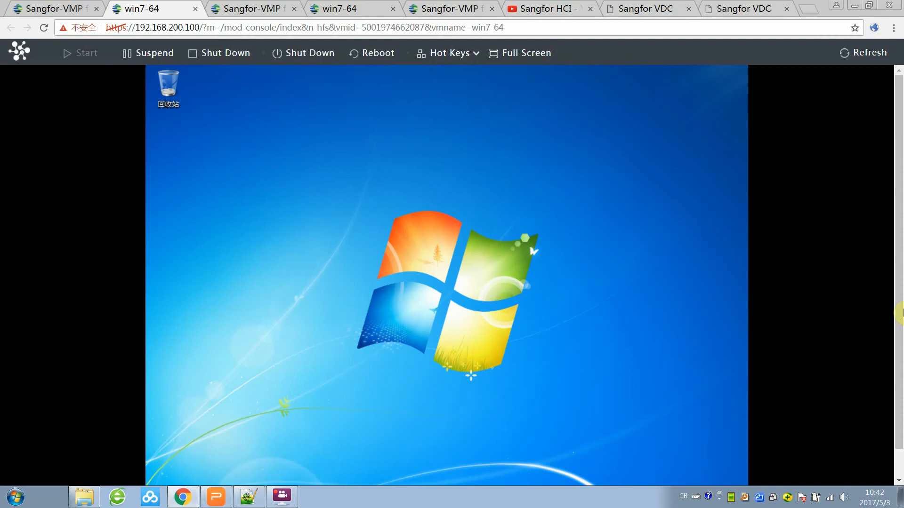
left_click_drag(898, 188, 900, 240)
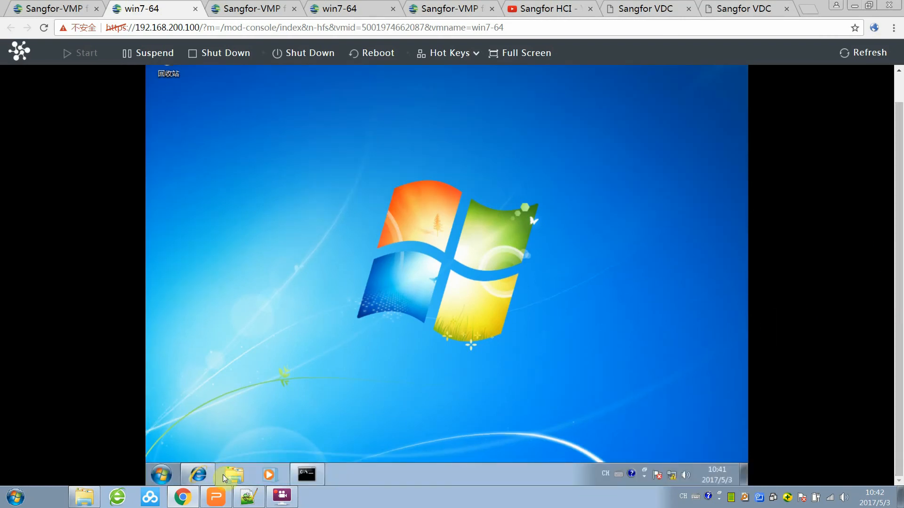
left_click(161, 476)
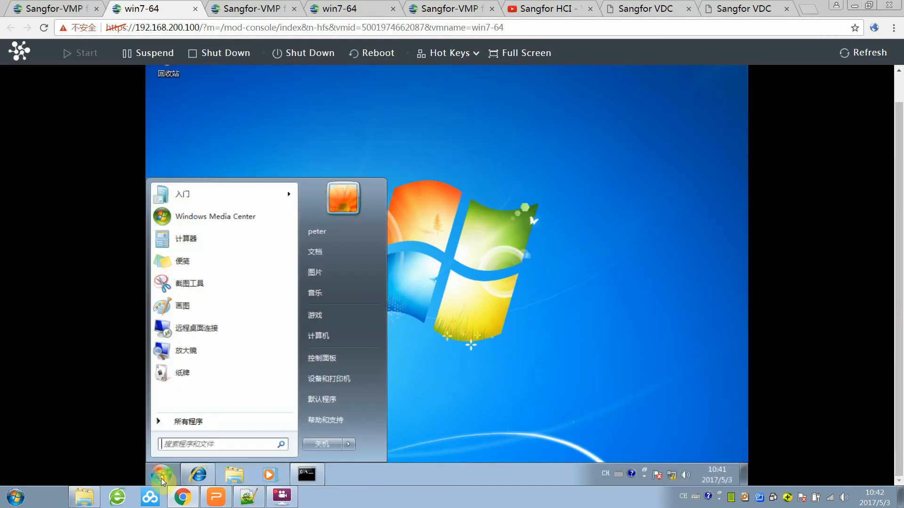
left_click(315, 477)
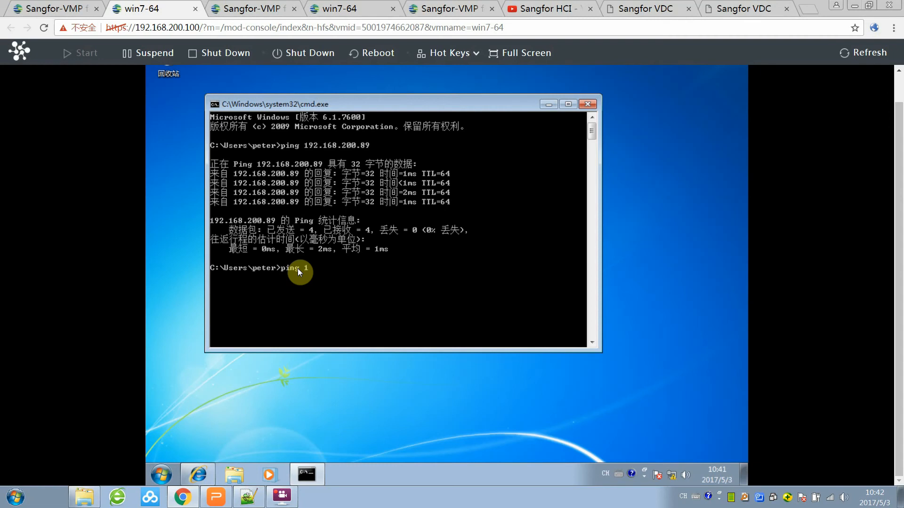
type("68.")
left_click(248, 498)
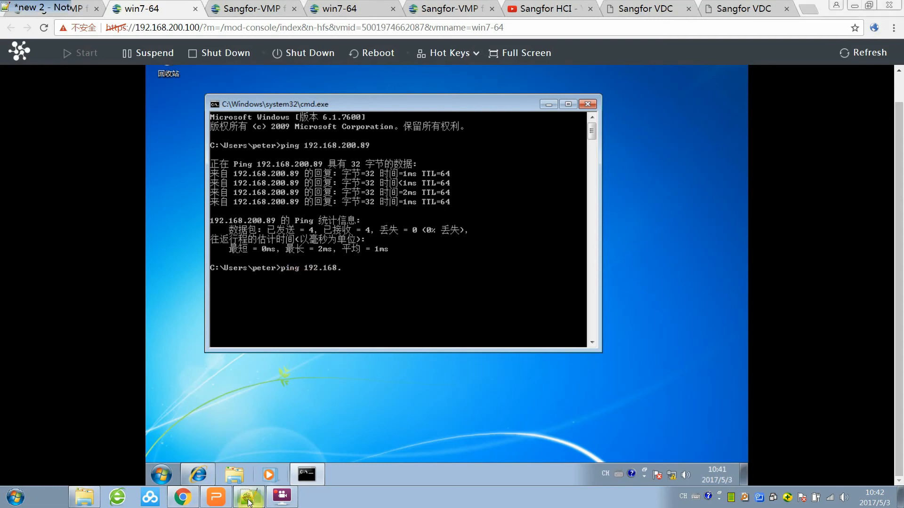
left_click(248, 498)
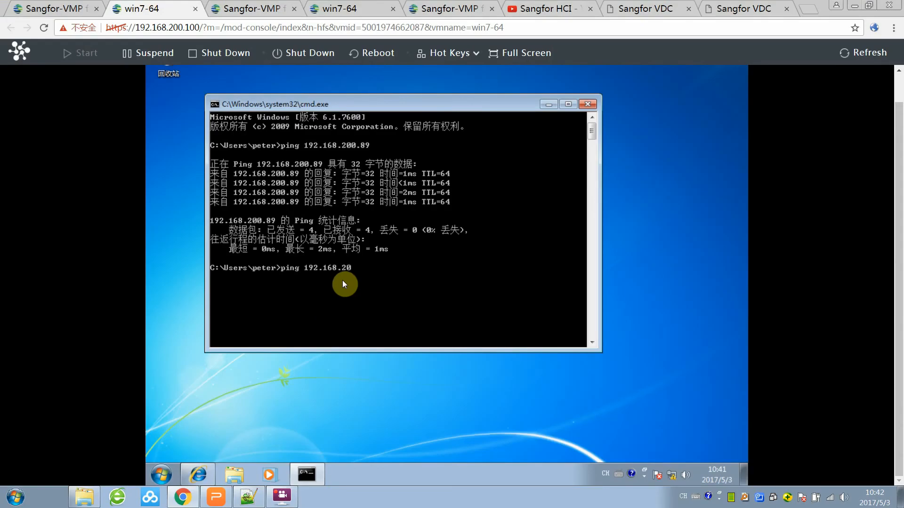
type("200.91")
key("Return")
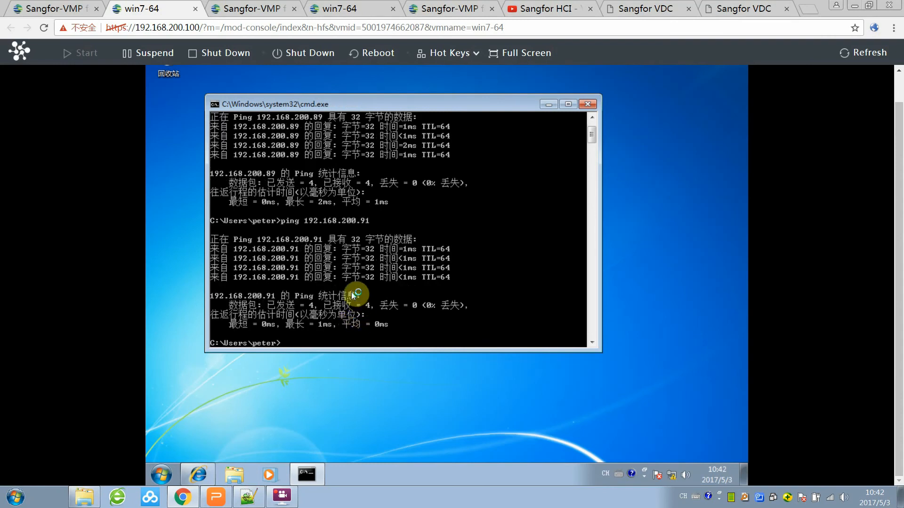
Check 本地连接's TCP/IPv4 settings: 192.168.200.121, mask 255.255.255.0, gateway 192.168.200.1.
left_click(670, 475)
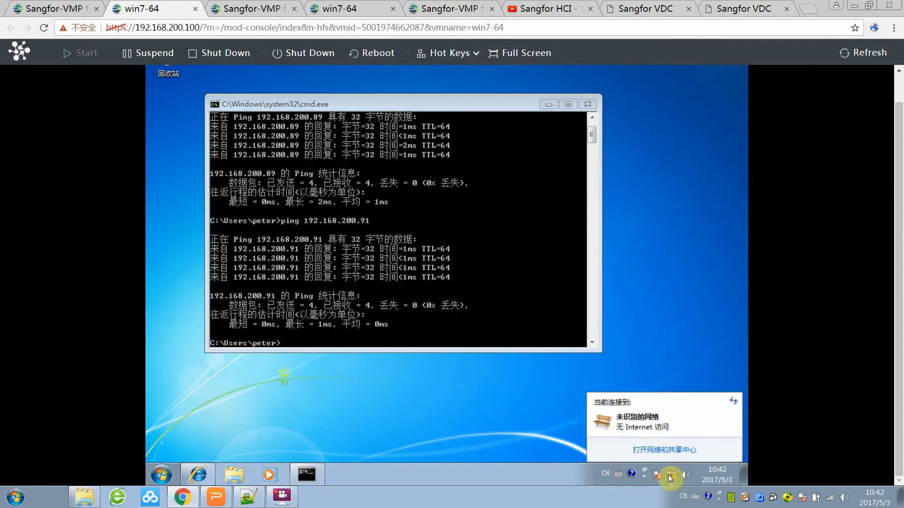
left_click(673, 450)
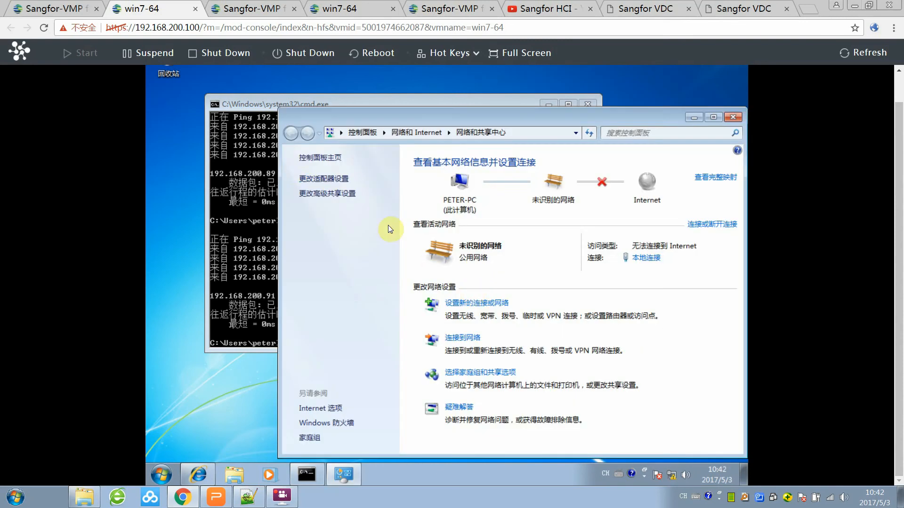
left_click(325, 178)
right_click(360, 183)
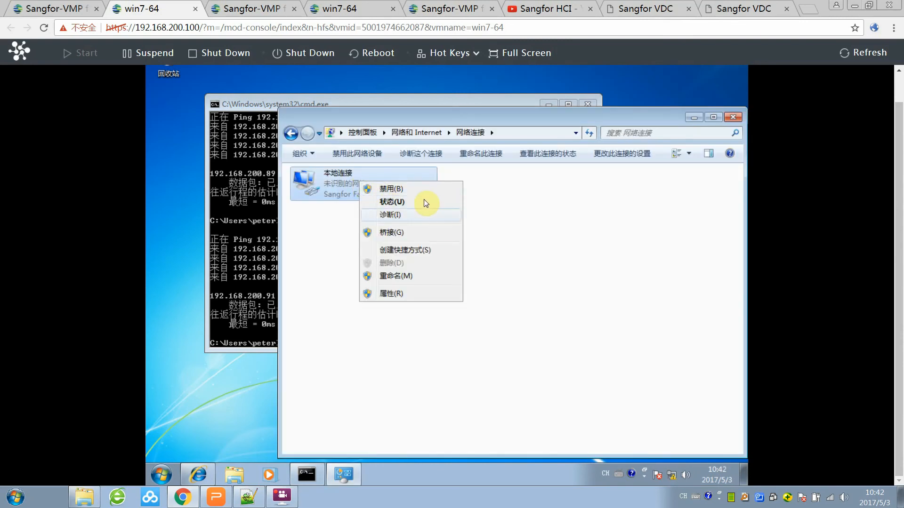
left_click(413, 295)
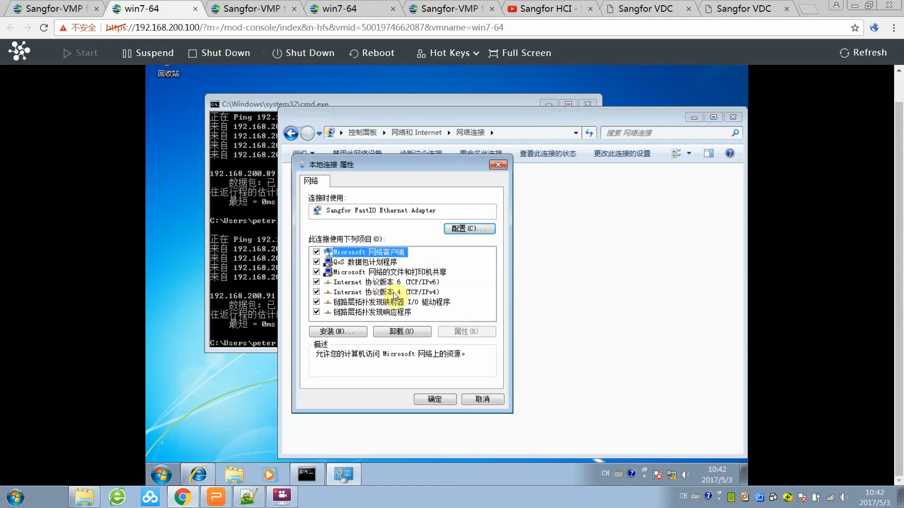
left_click(392, 292)
double_click(408, 294)
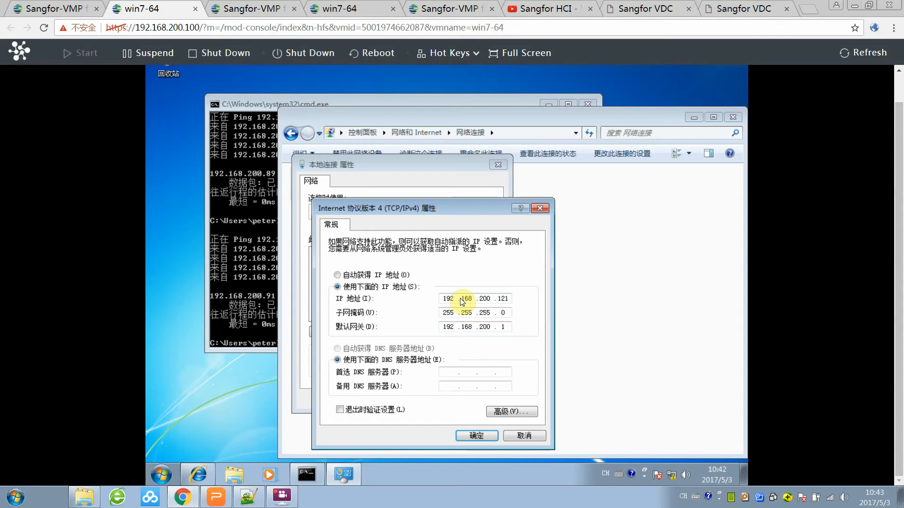
left_click(476, 435)
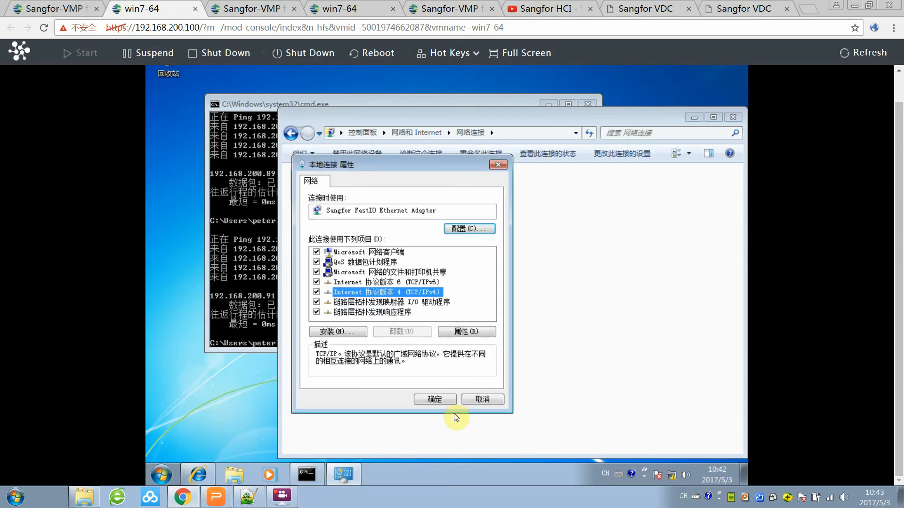
left_click(478, 400)
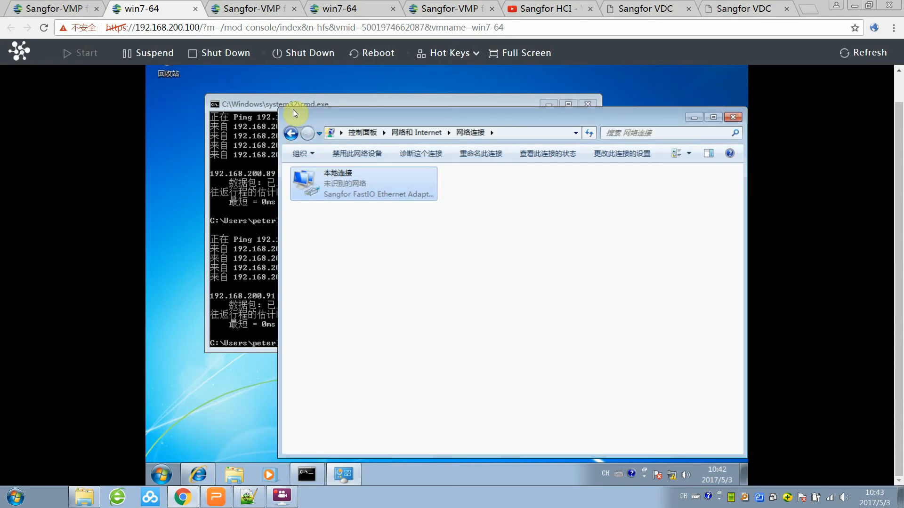
left_click_drag(292, 110, 247, 111)
left_click_drag(382, 120, 243, 121)
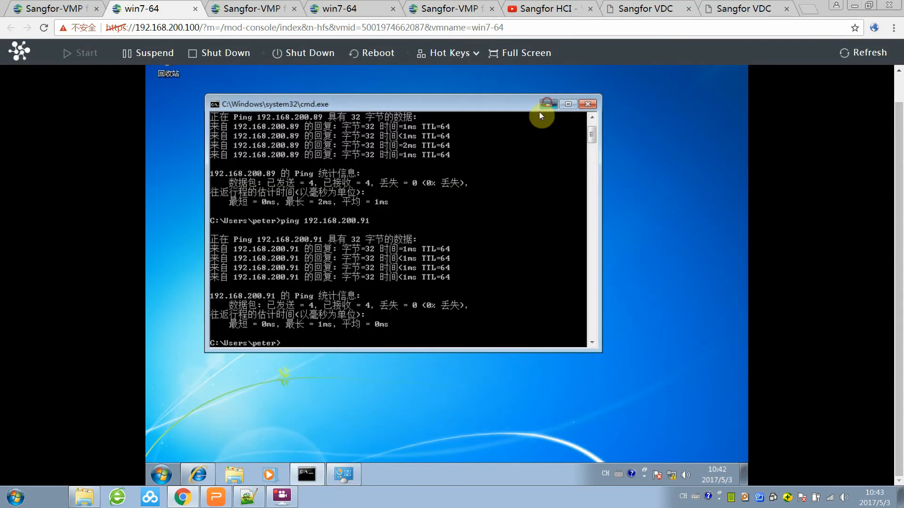
Restore the VDC console in the guest's Internet Explorer and open VMP's empty Virtual Machines list.
left_click(545, 104)
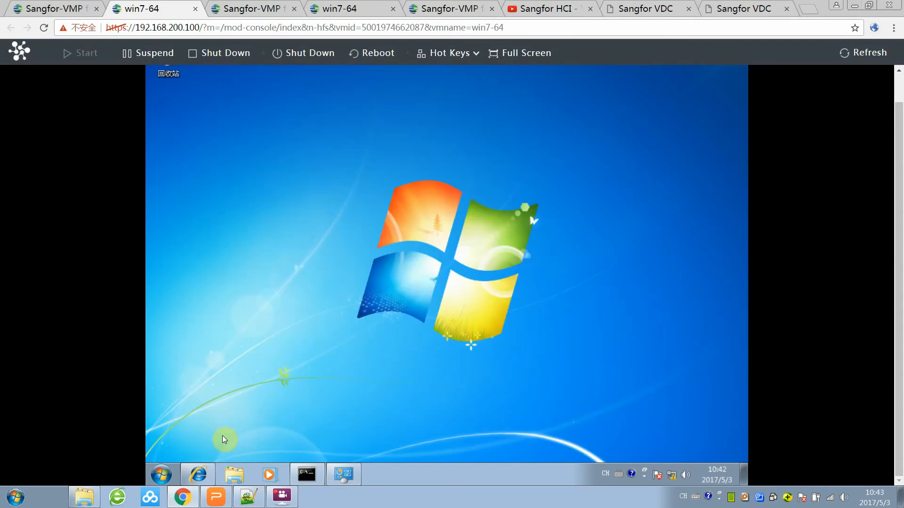
left_click(199, 475)
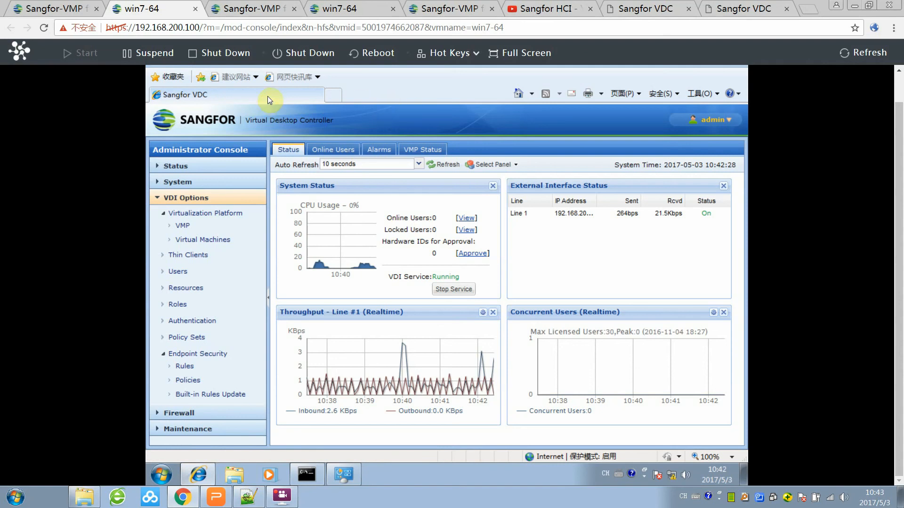
scroll(896, 191, "up", 2)
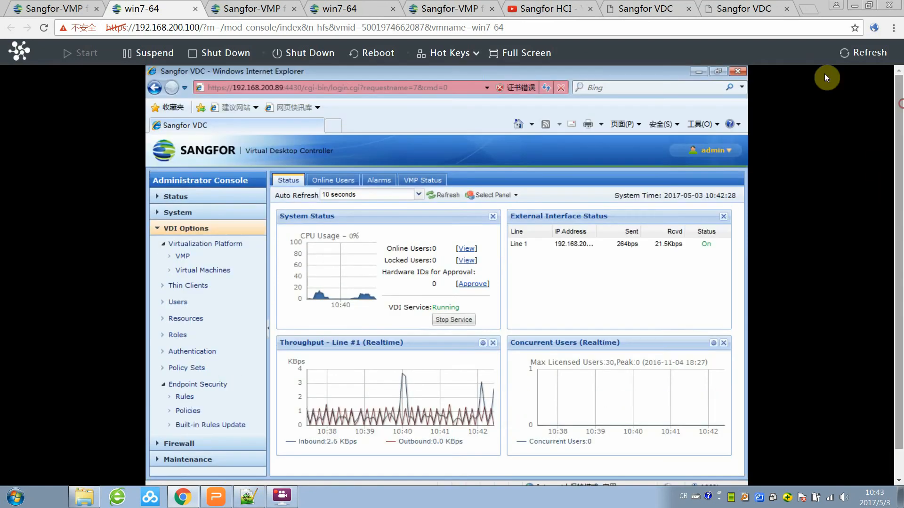
left_click(290, 87)
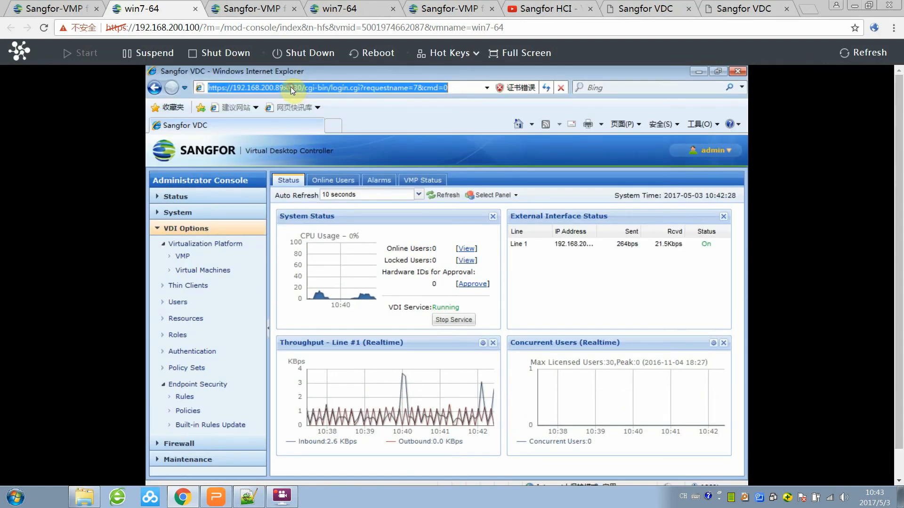
left_click(335, 88)
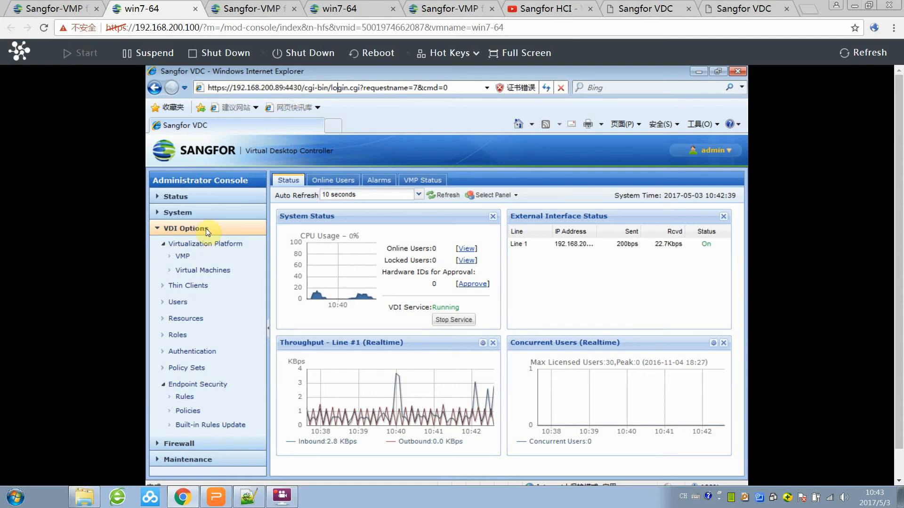
left_click(180, 257)
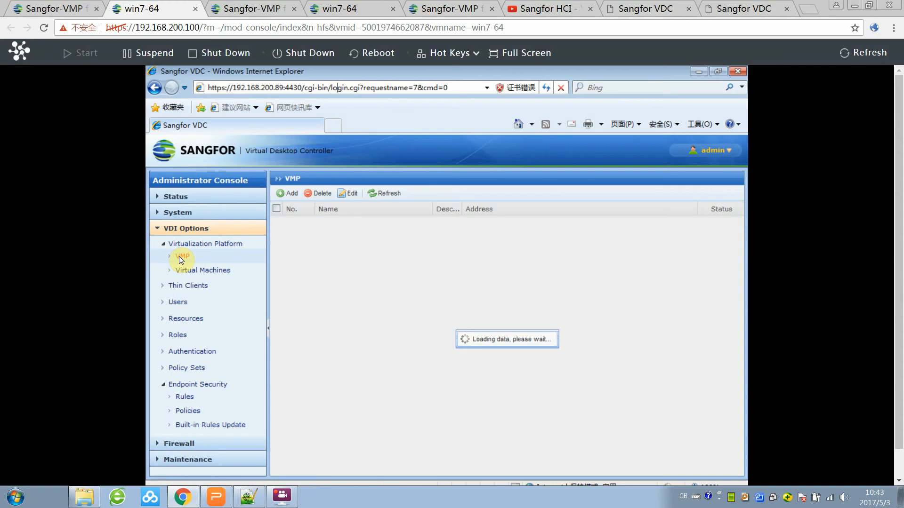
left_click(200, 270)
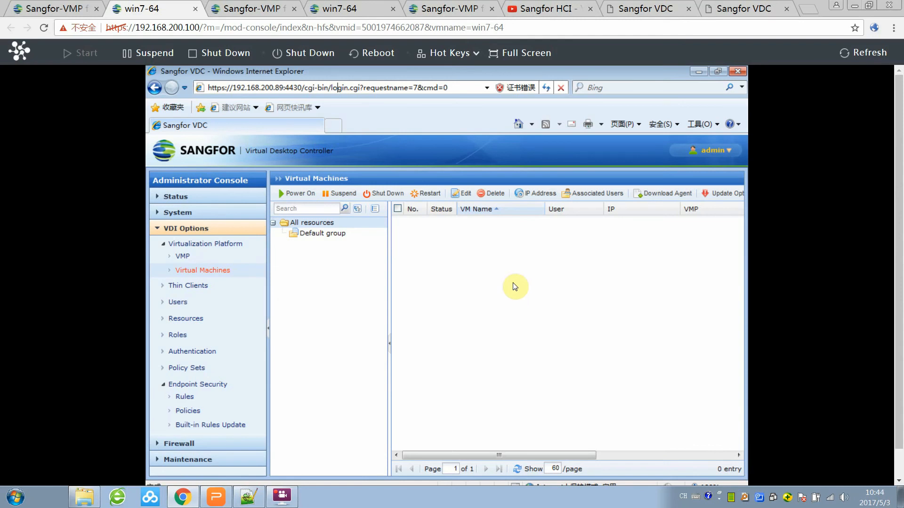
Download the VDesktopServerInstall agent and save it to the guest's 桌面 (Desktop).
left_click(662, 193)
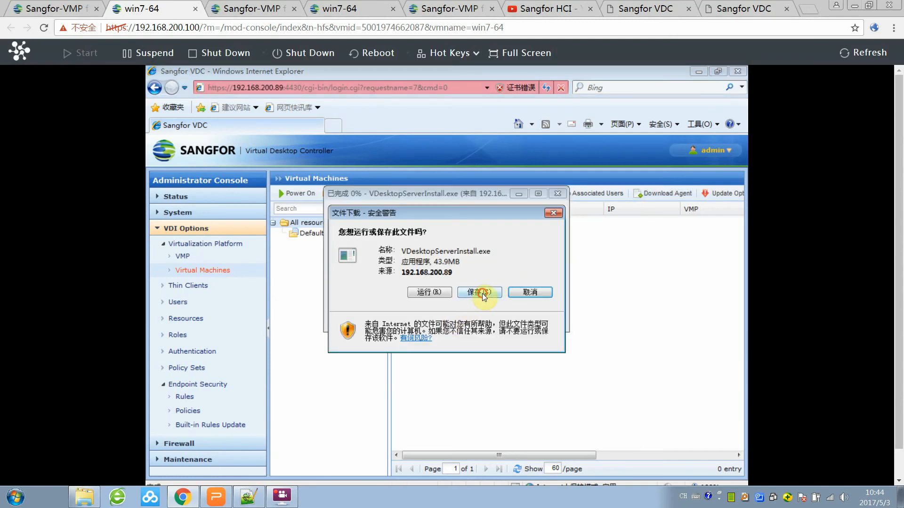
left_click(481, 292)
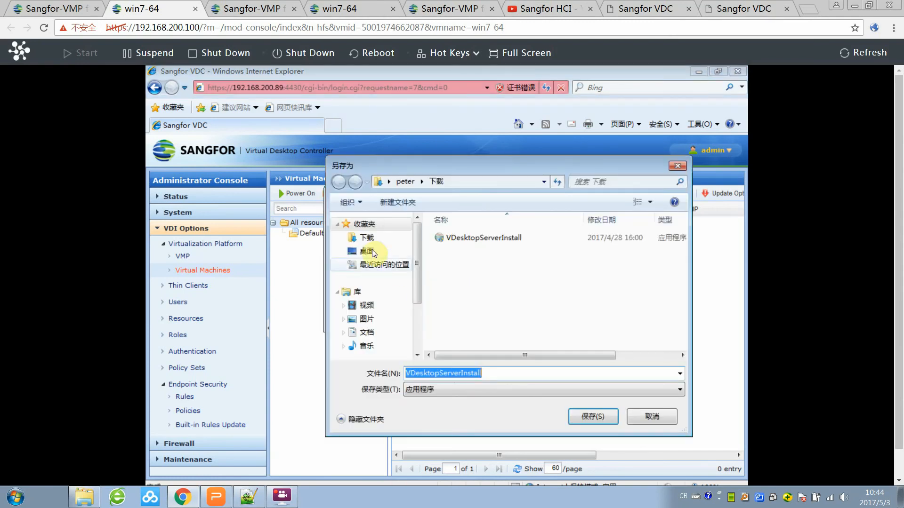
left_click(367, 252)
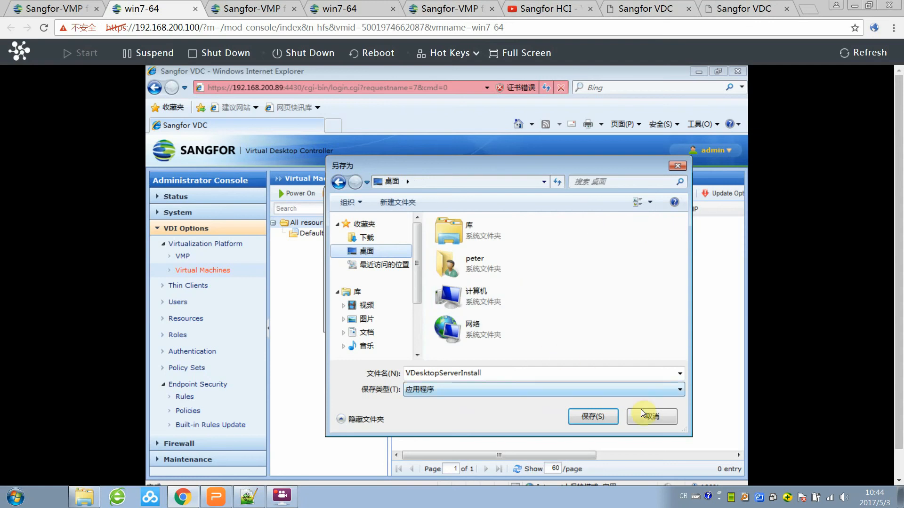
left_click(593, 416)
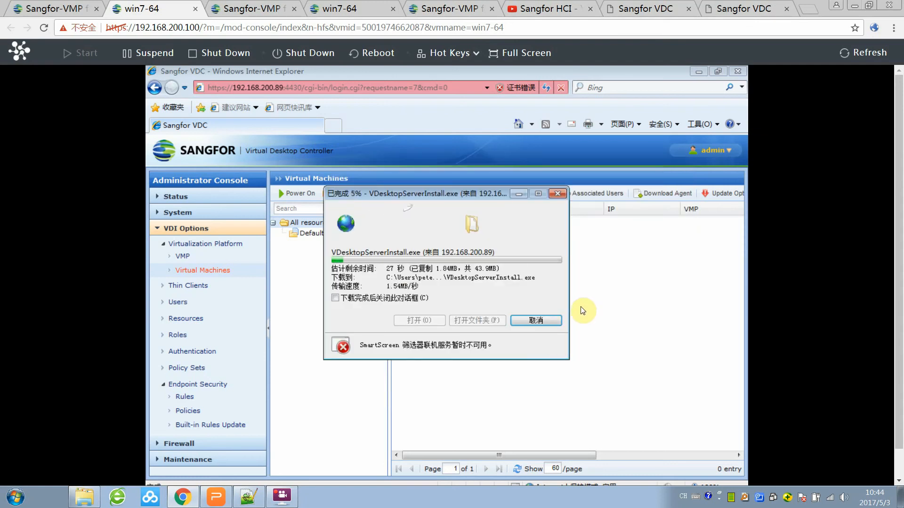
Launch VDesktopServerInstall from the guest desktop and dismiss its permission prompt.
scroll(583, 311, "down", 1)
right_click(472, 473)
left_click(523, 418)
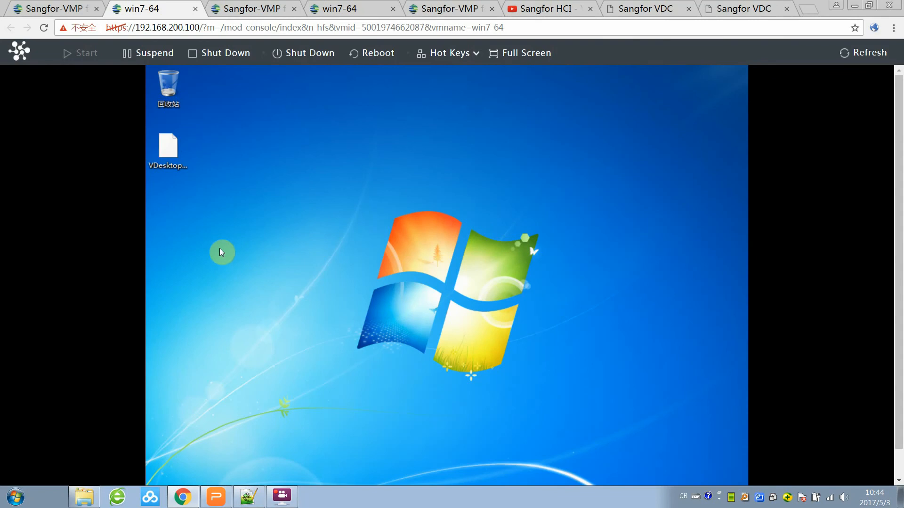
double_click(170, 140)
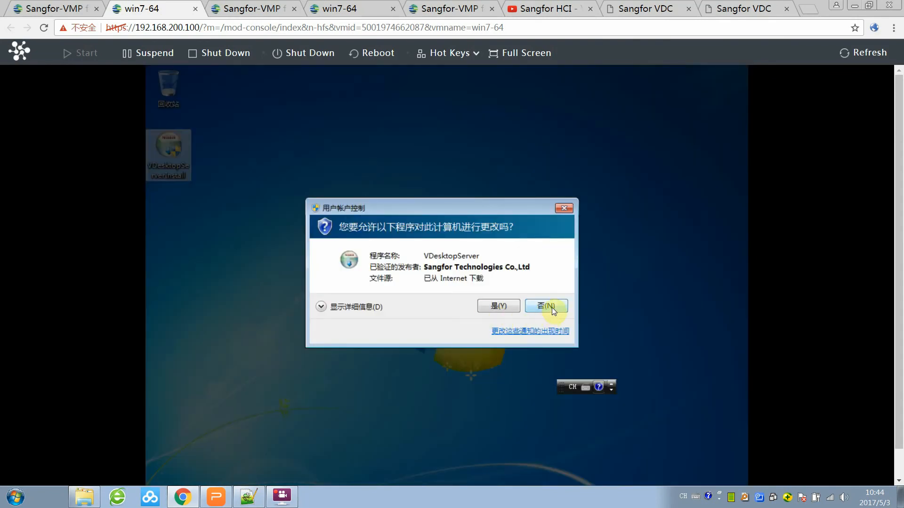
left_click(565, 209)
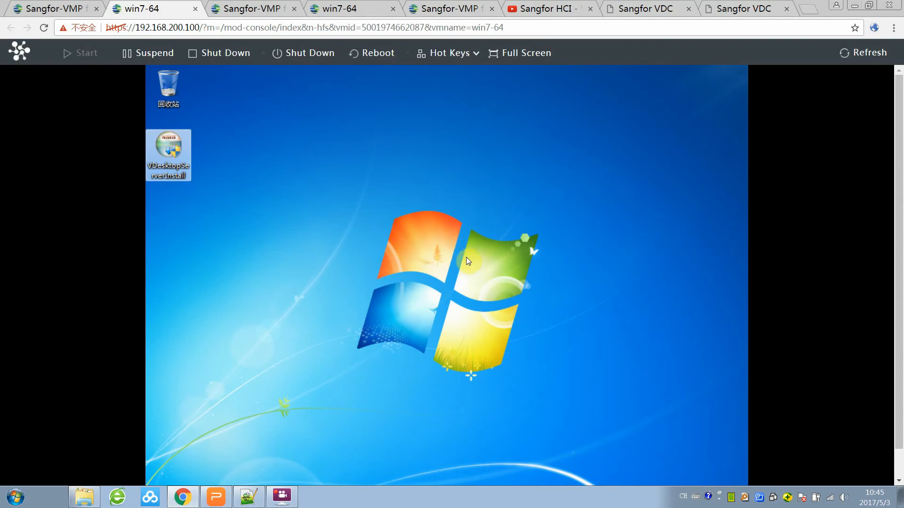
Shut down the win7-64 template VM from the VMP virtual machine list.
left_click(54, 9)
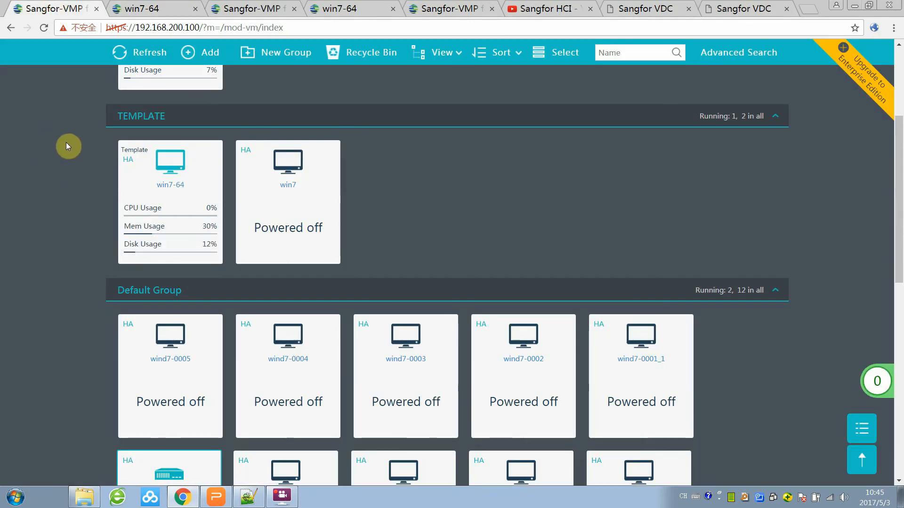
mouse_move(169, 188)
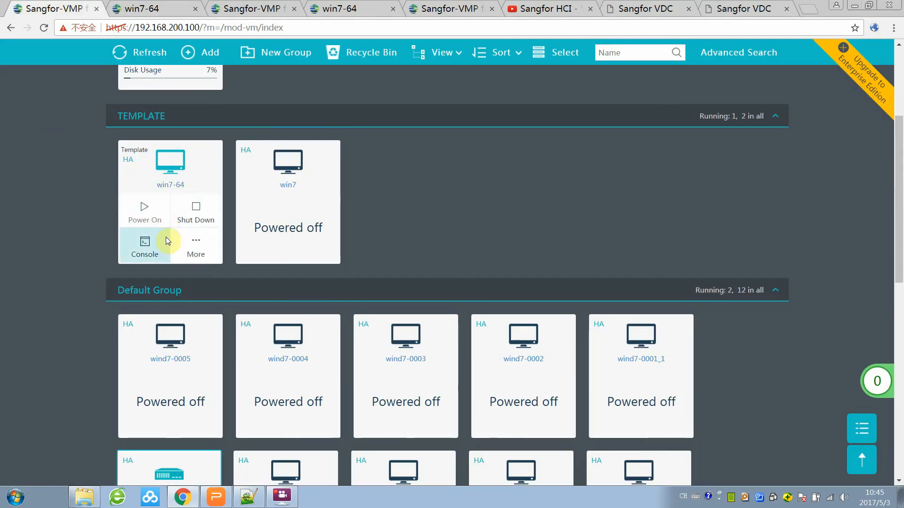
left_click(195, 244)
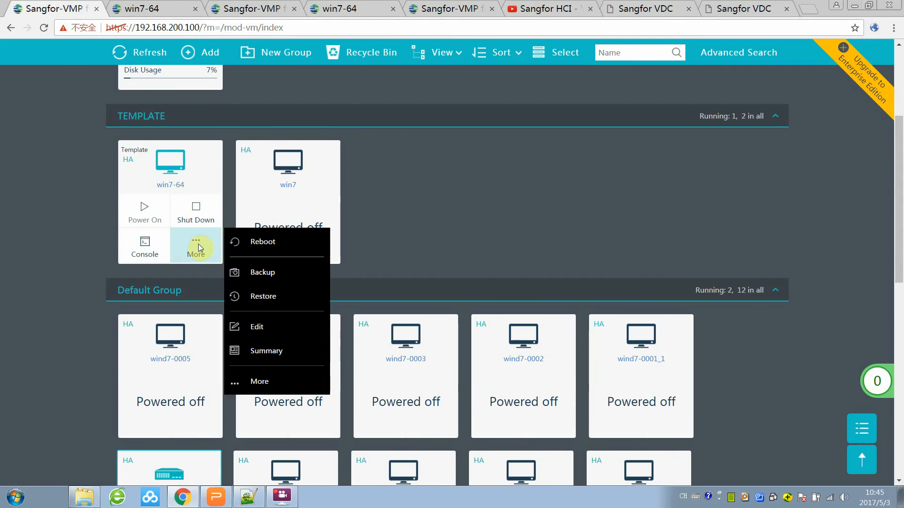
left_click(271, 382)
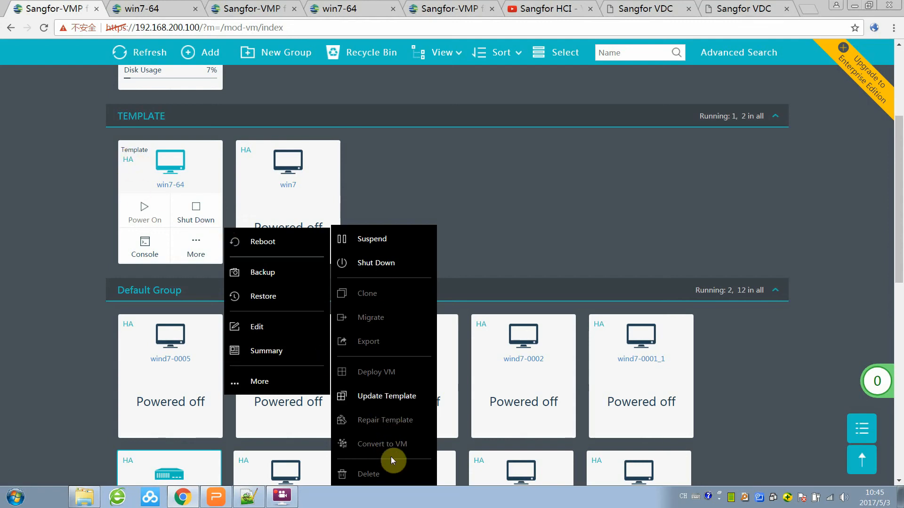
left_click(81, 193)
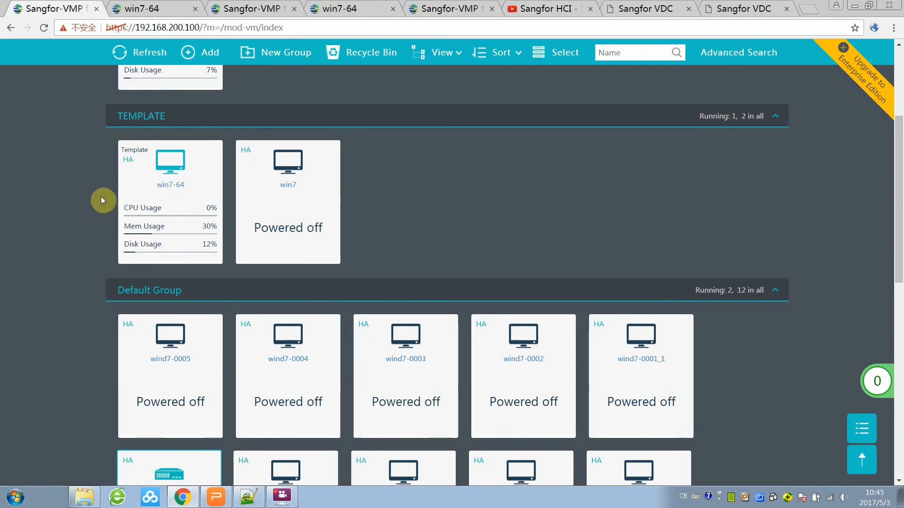
mouse_move(157, 192)
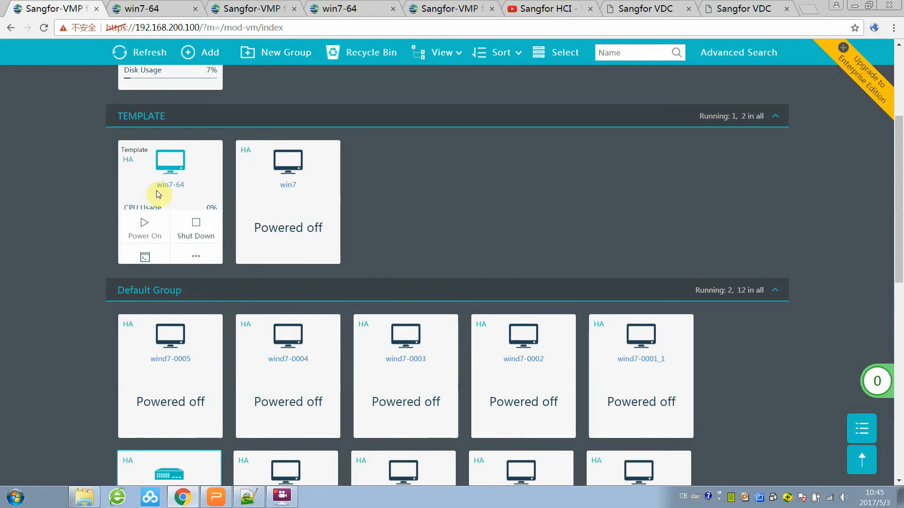
left_click(200, 214)
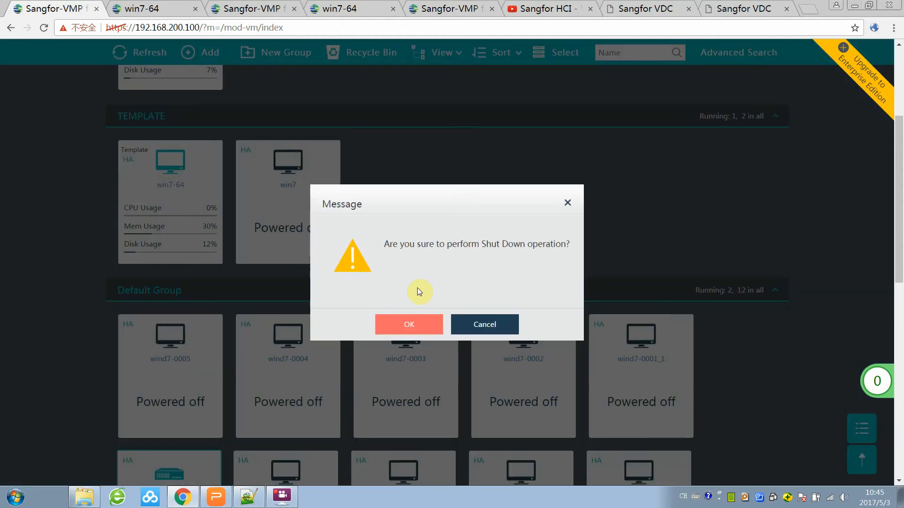
left_click(418, 332)
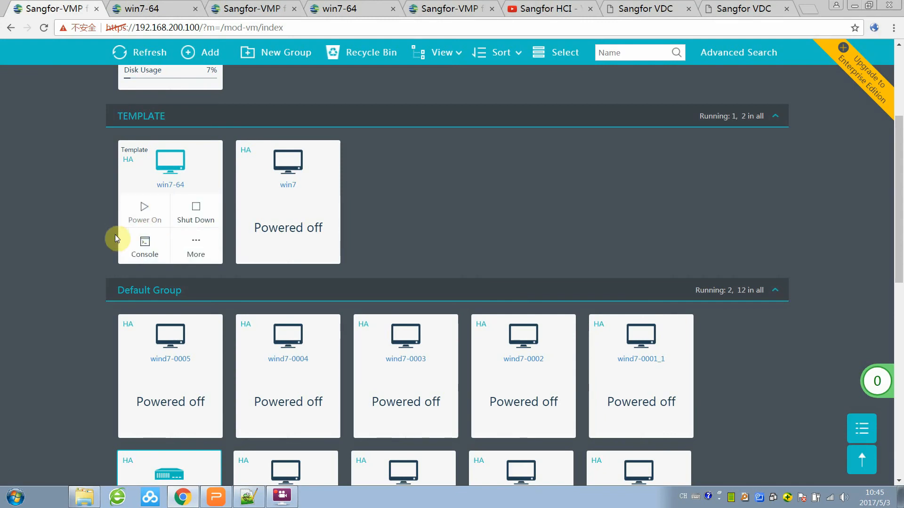
Check the win7-64 template's More actions, then return to the Sangfor VDC window.
left_click(202, 247)
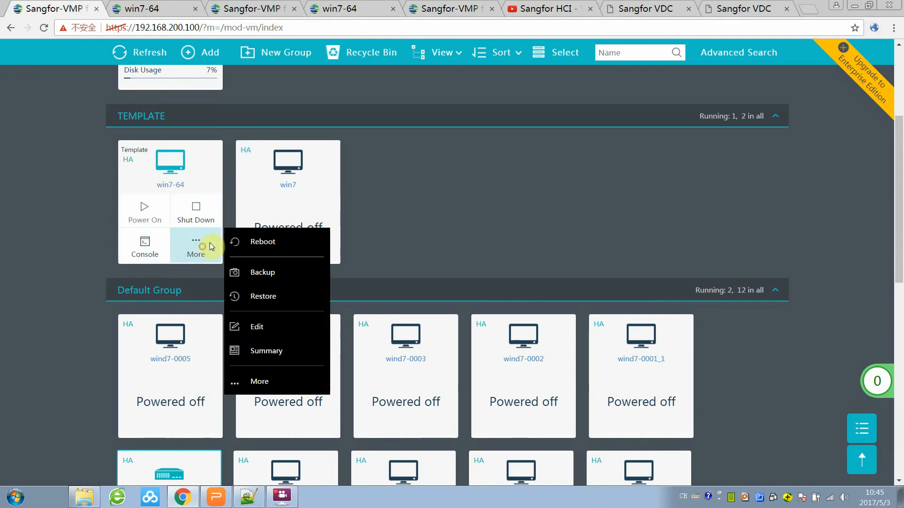
left_click(312, 387)
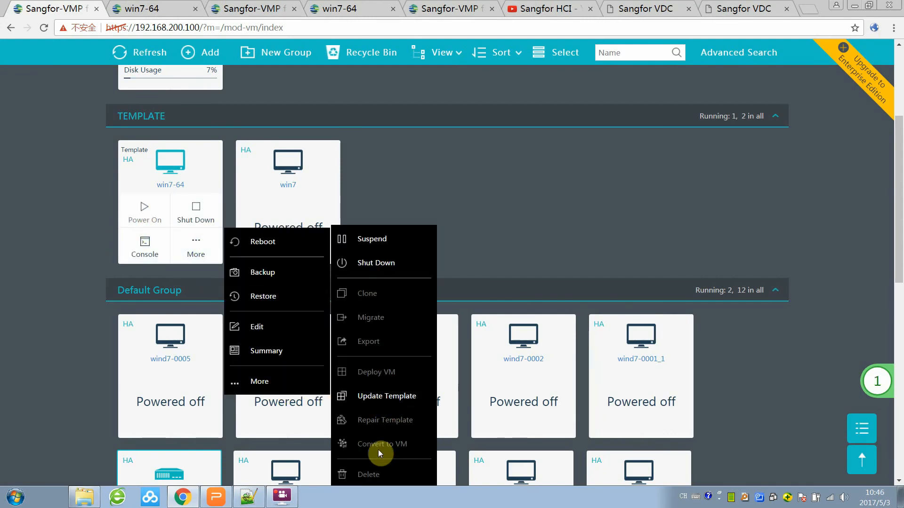
left_click(457, 197)
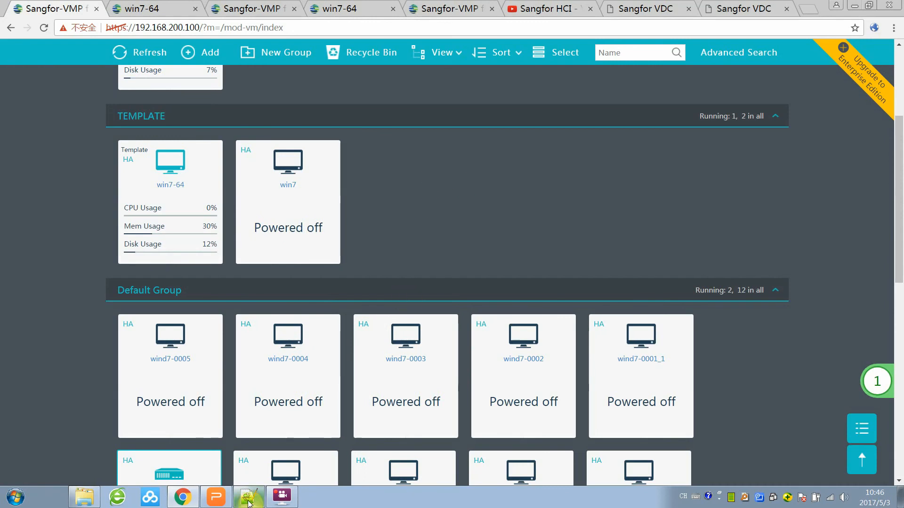
left_click(223, 500)
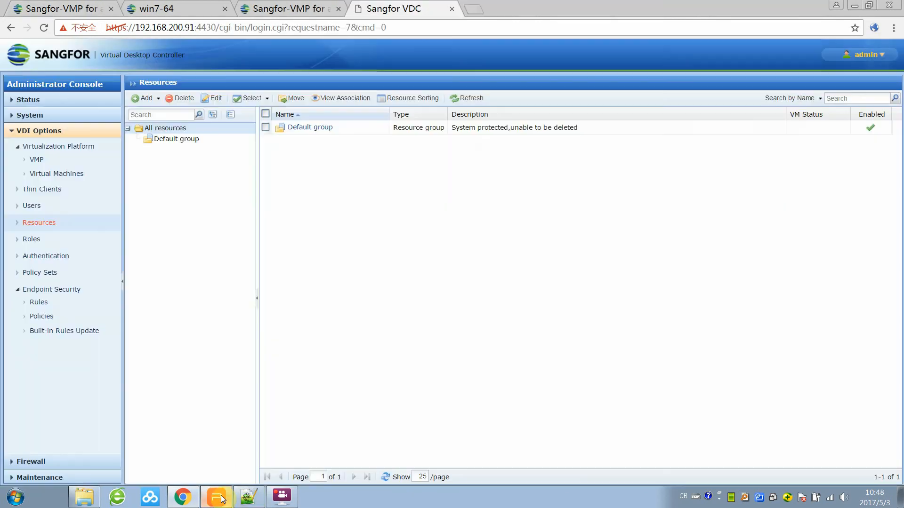
left_click(222, 500)
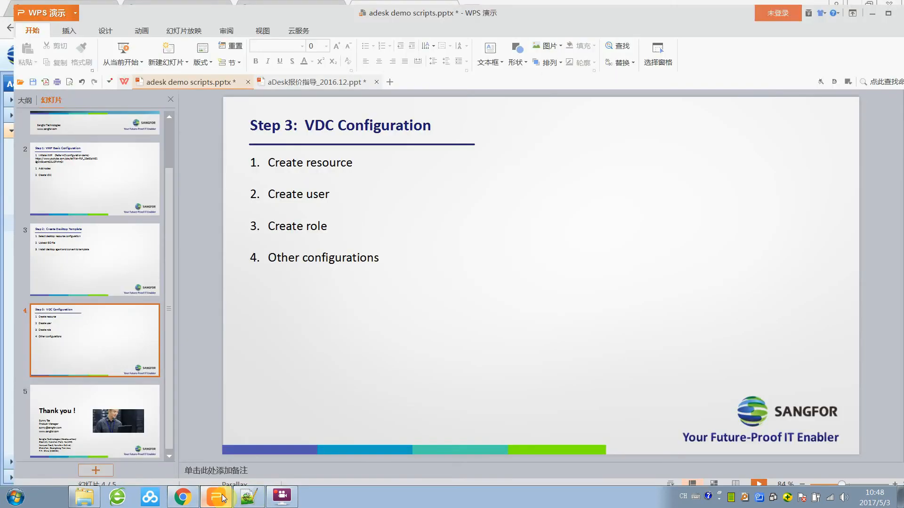
left_click(111, 187)
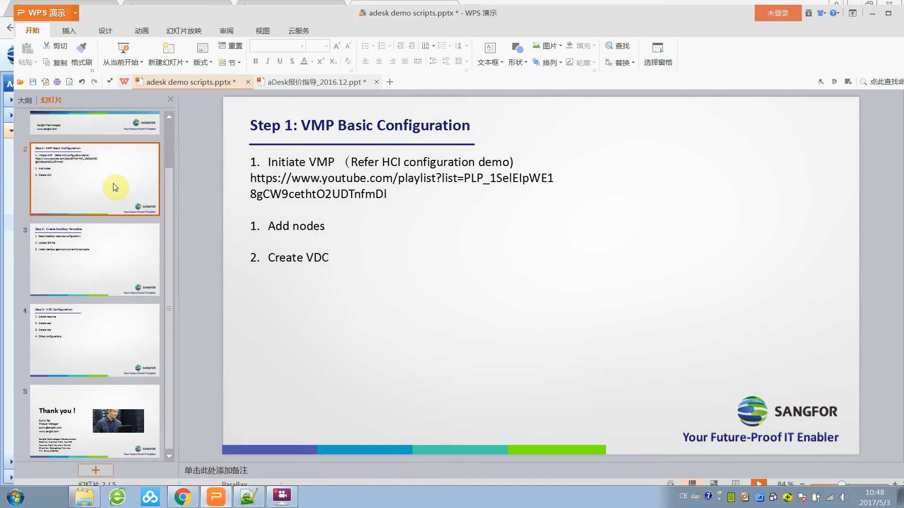
left_click(115, 249)
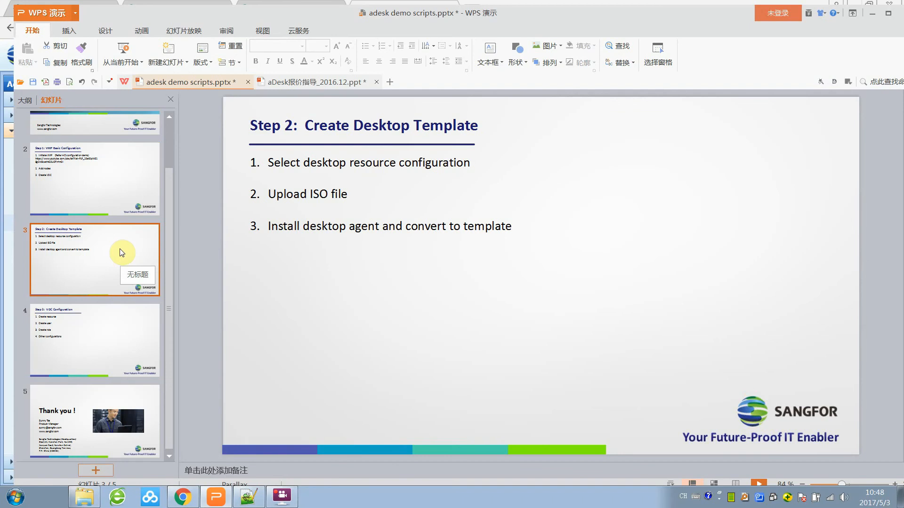
left_click(115, 349)
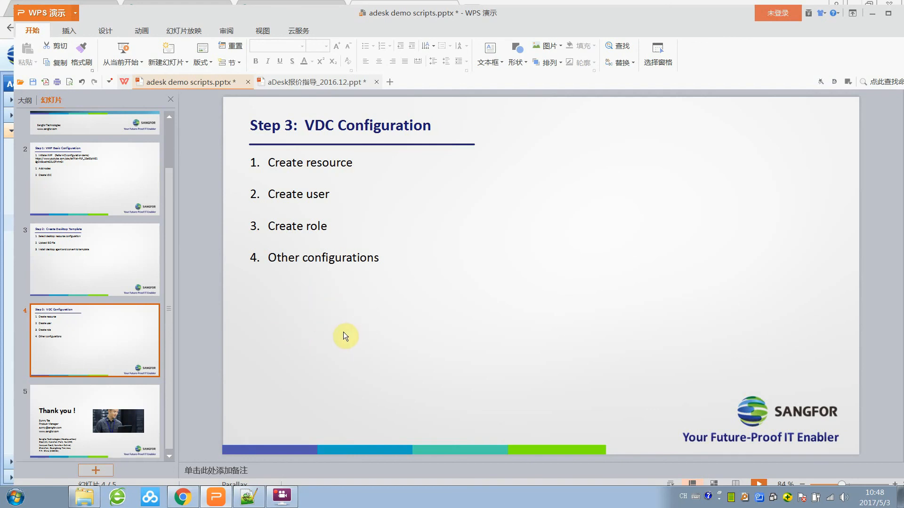
left_click(181, 498)
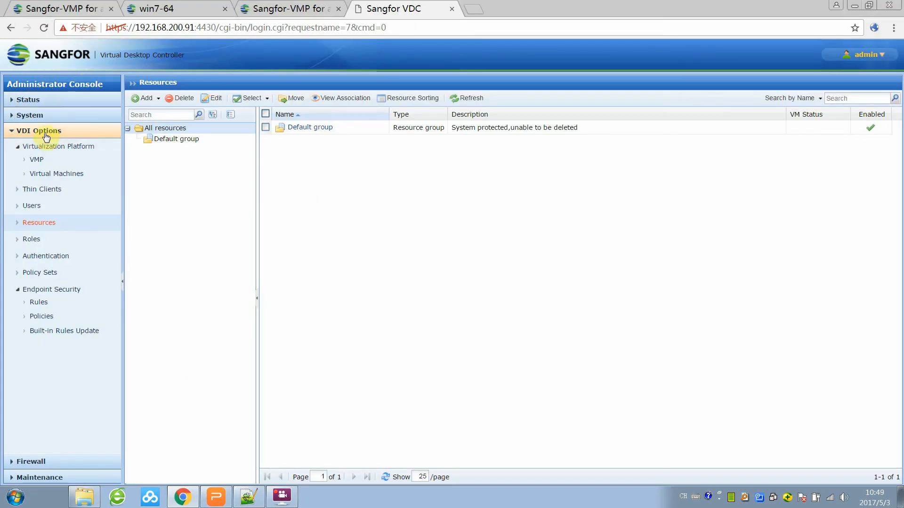
Start a new virtual desktop resource named win7test, keeping the Windows icon.
left_click(46, 226)
left_click(155, 101)
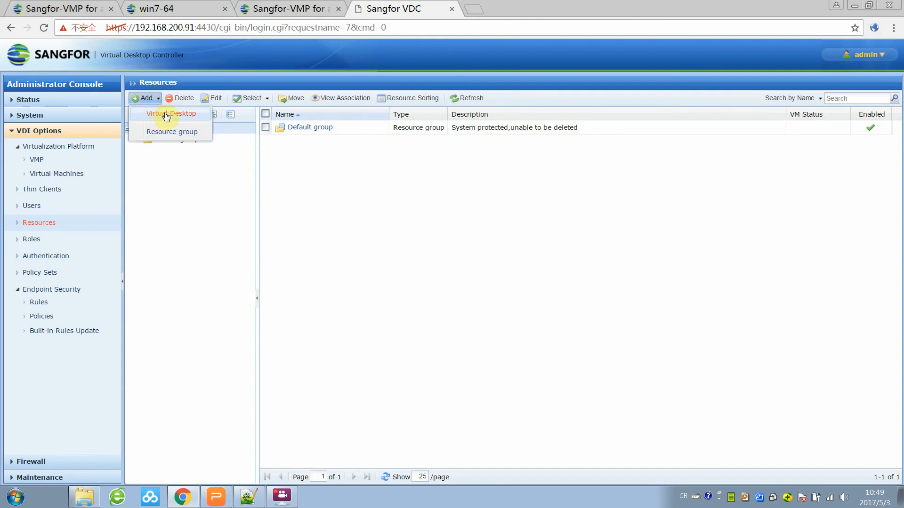
left_click(166, 114)
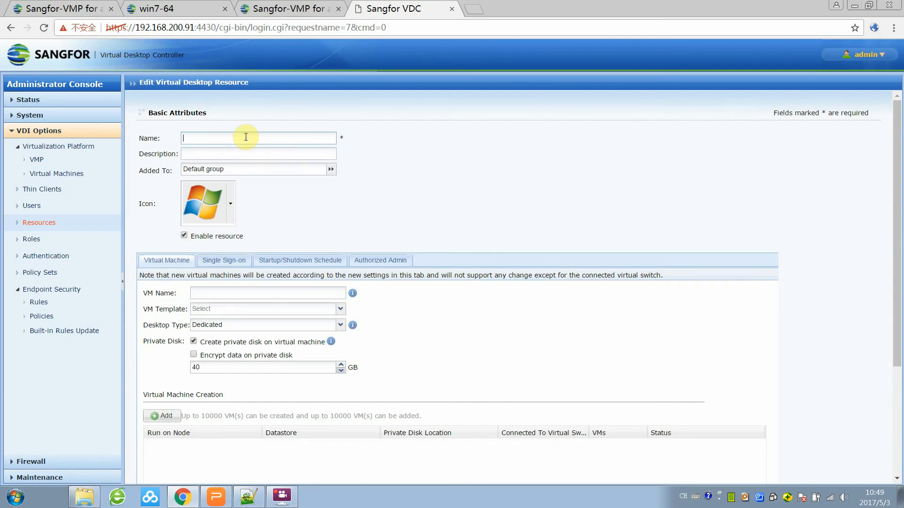
type("win7test")
left_click(232, 202)
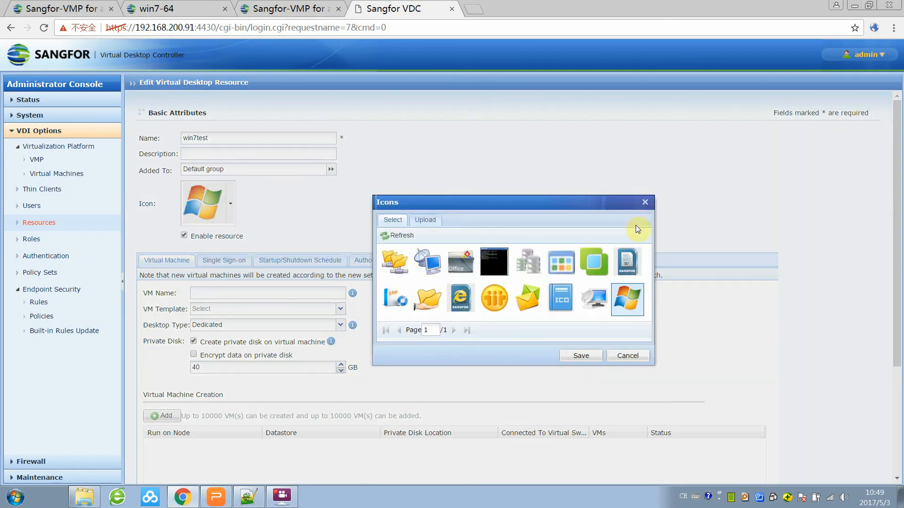
left_click(645, 202)
Enter win7test as the resource's VM name.
scroll(391, 250, "down", 3)
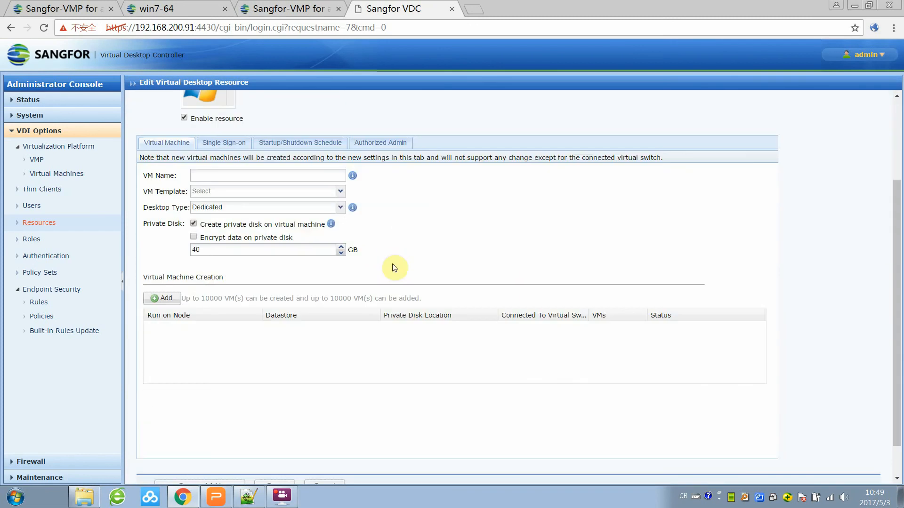
left_click(219, 175)
scroll(221, 177, "up", 3)
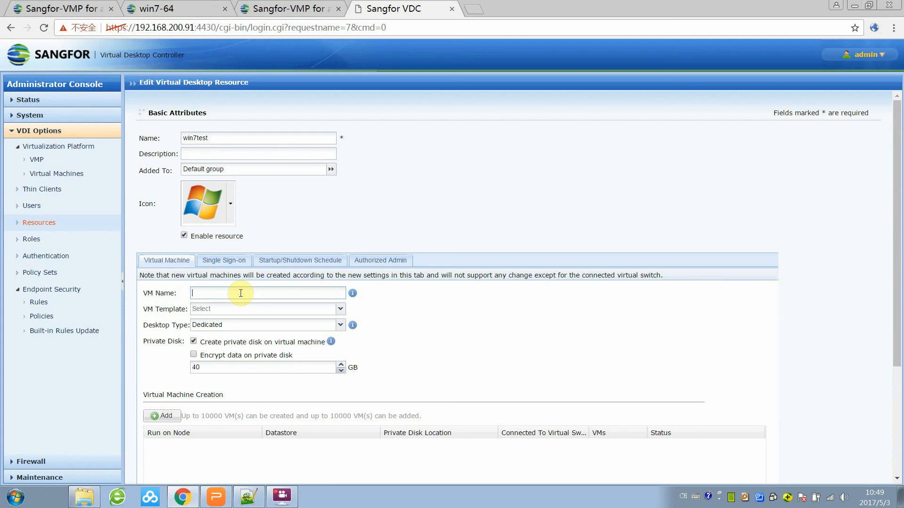
type("win7")
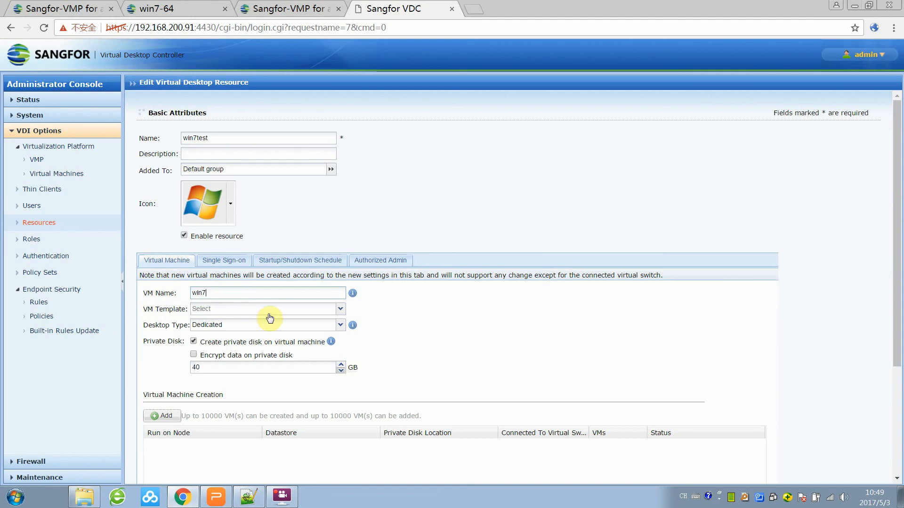
Select the win7-64 VM template and bring up the Virtual Machine Creation settings.
left_click(340, 311)
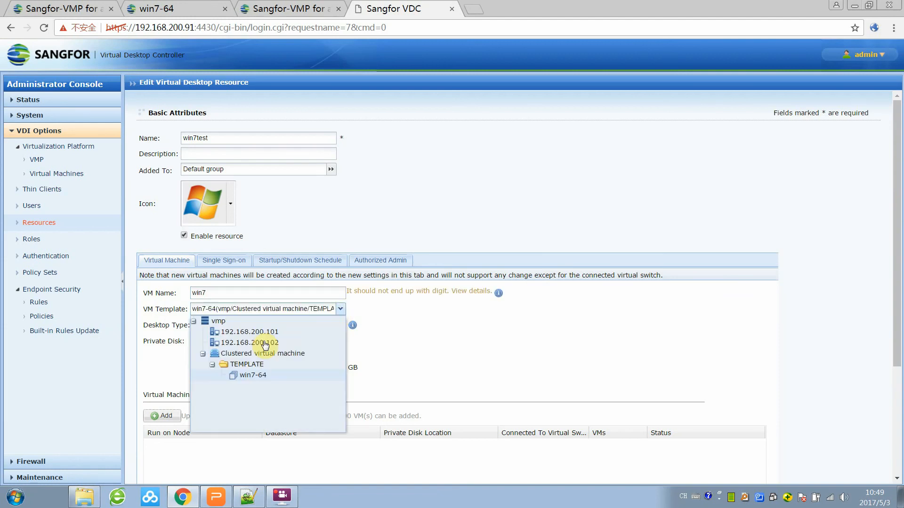
left_click(251, 377)
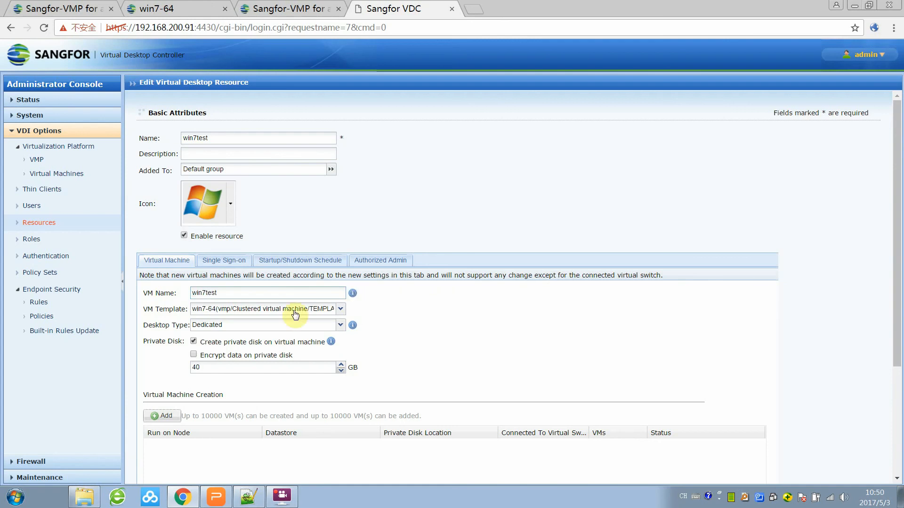
left_click(340, 308)
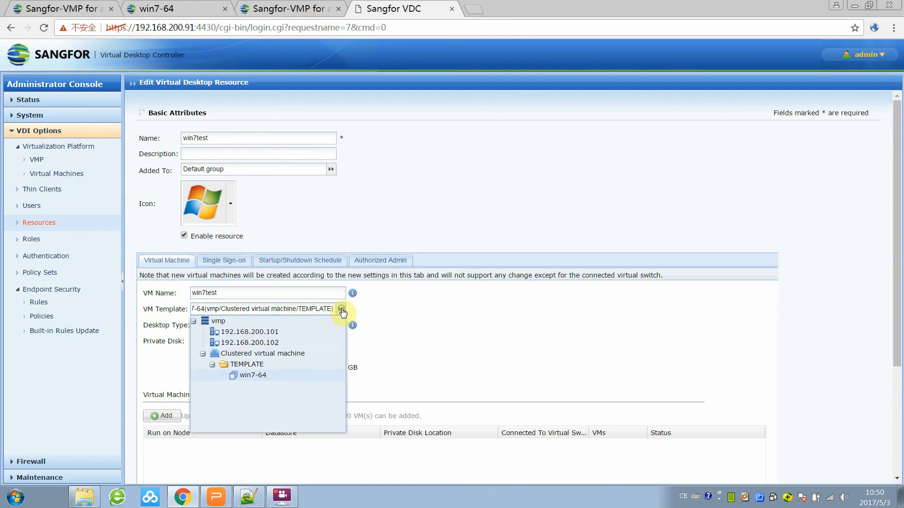
left_click(413, 317)
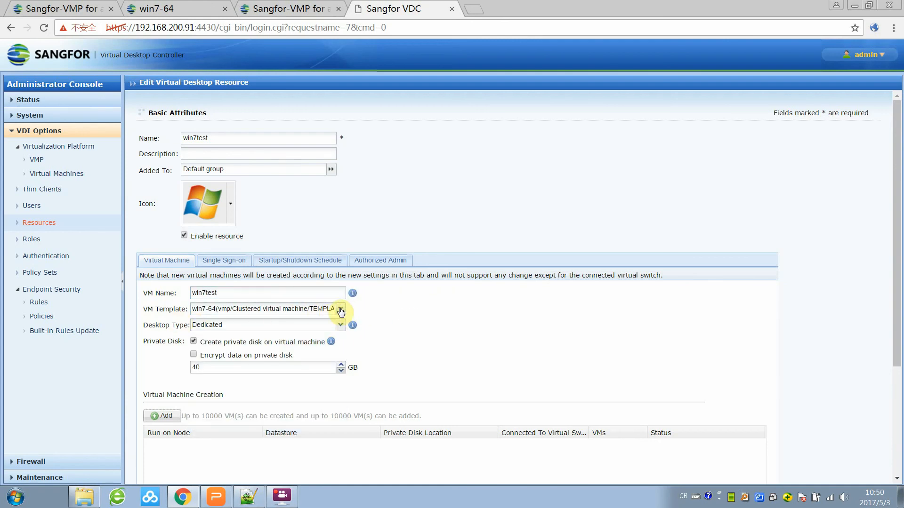
left_click(340, 309)
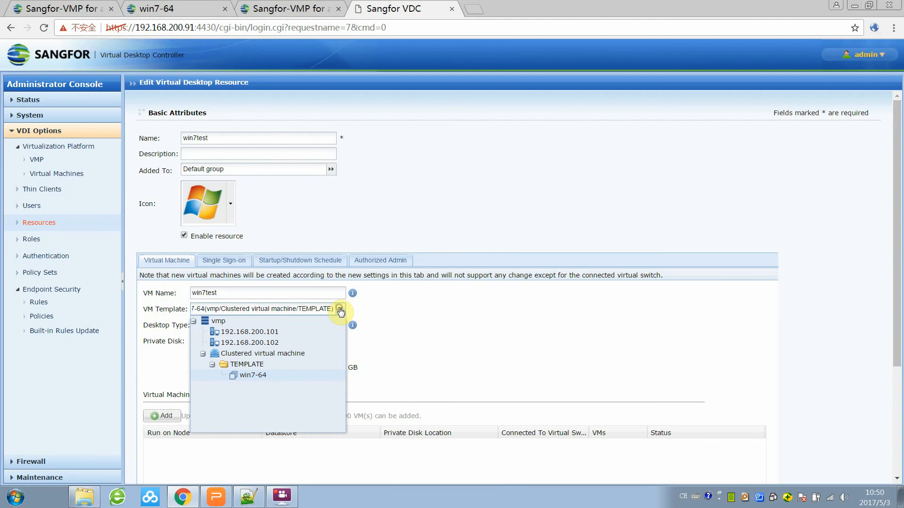
left_click(253, 377)
scroll(427, 322, "down", 3)
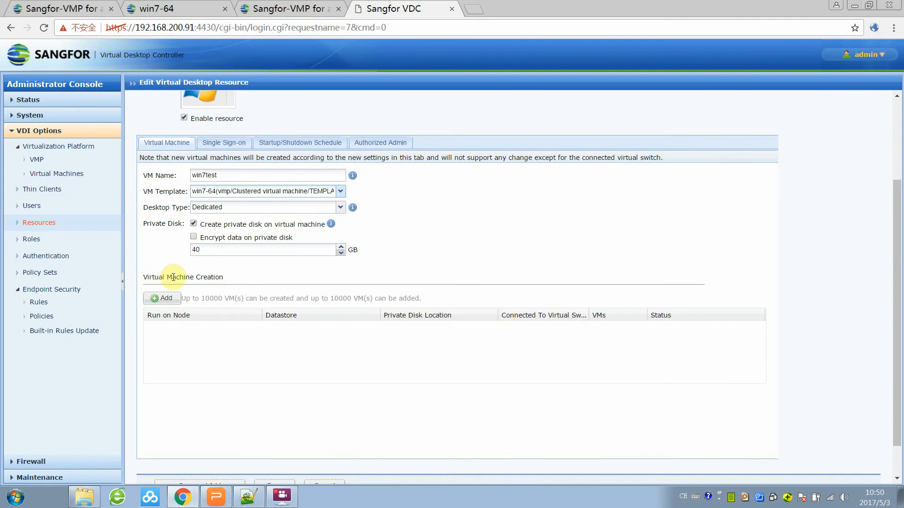
left_click(165, 298)
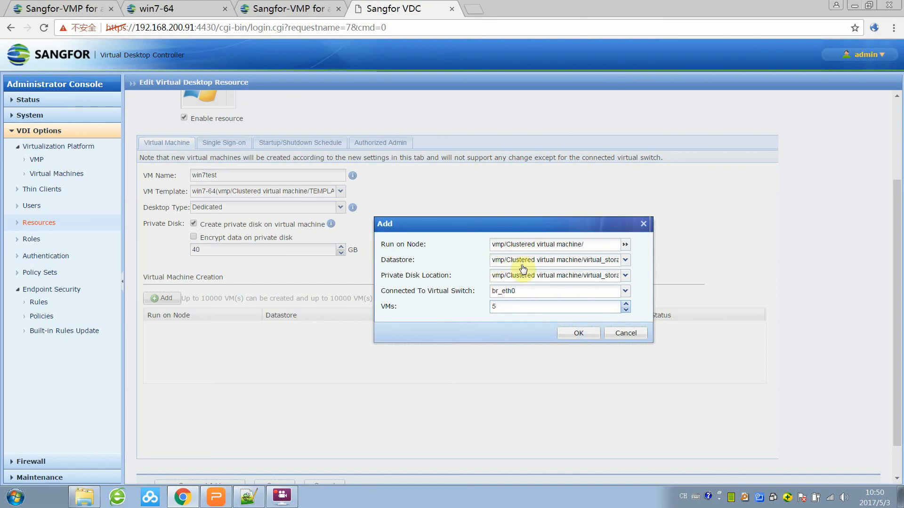
Back out of the first VM creation attempt and enable private-disk encryption.
left_click(579, 333)
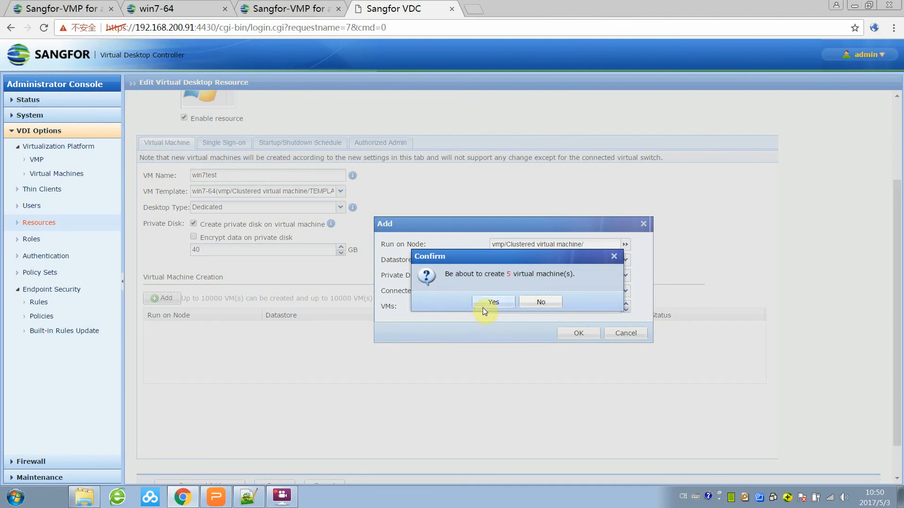
left_click(536, 304)
left_click(618, 333)
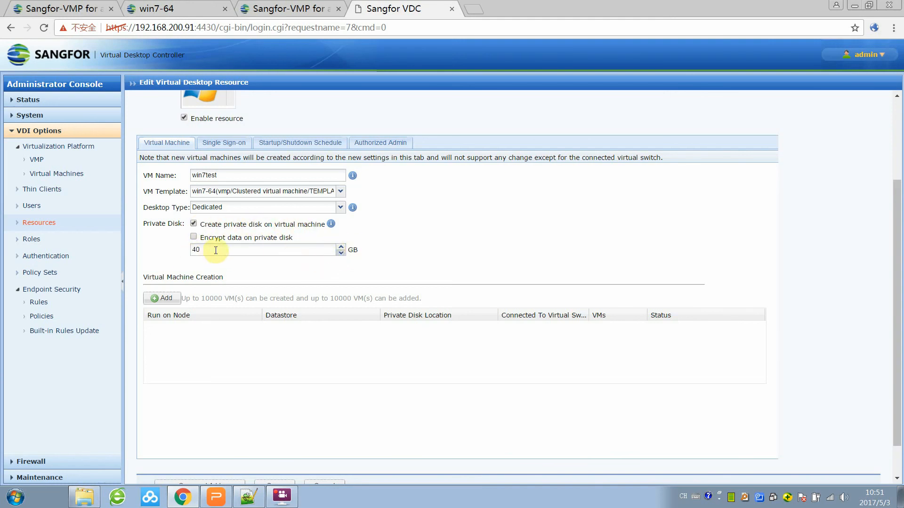
left_click(192, 237)
Queue 5 win7test VMs for creation and save the win7test desktop resource.
left_click(165, 299)
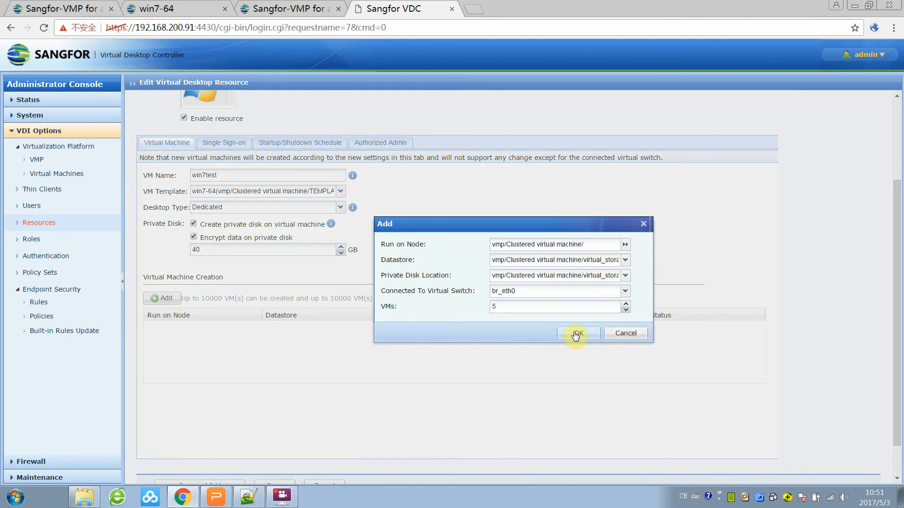
left_click(576, 334)
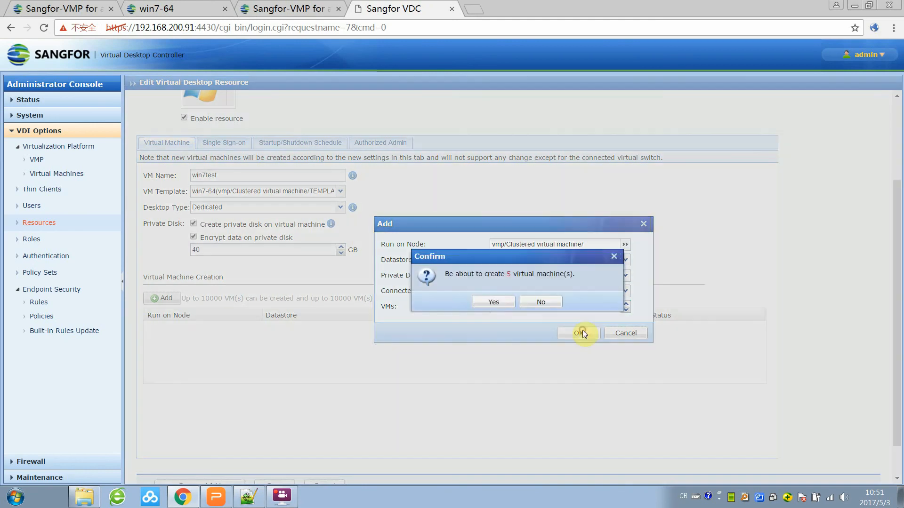
left_click(489, 302)
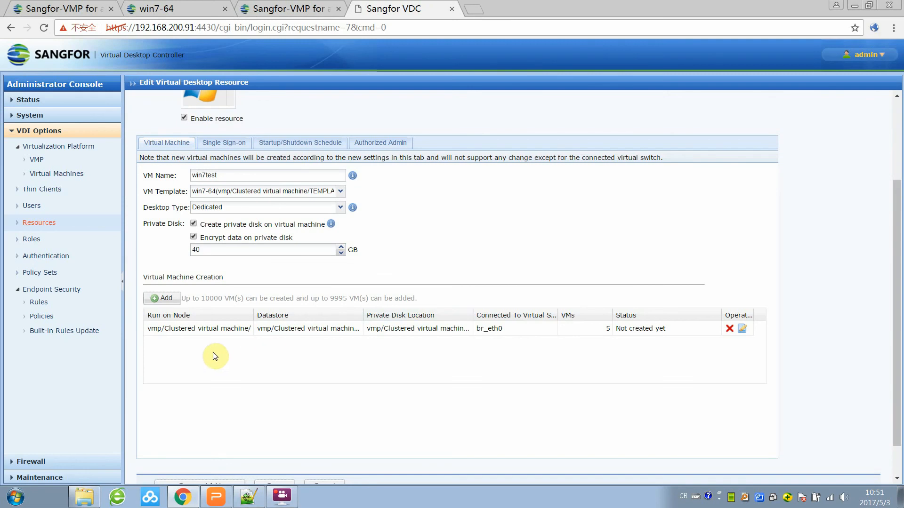
scroll(221, 362, "down", 2)
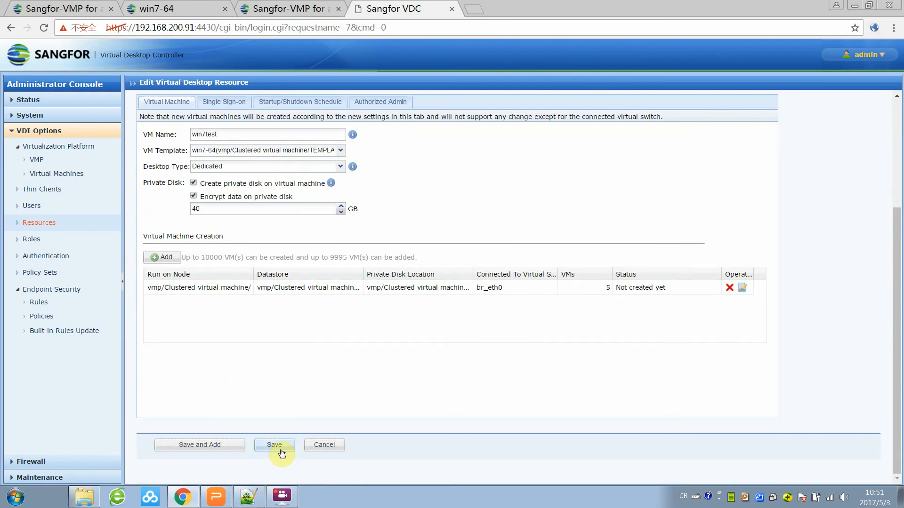
left_click(274, 445)
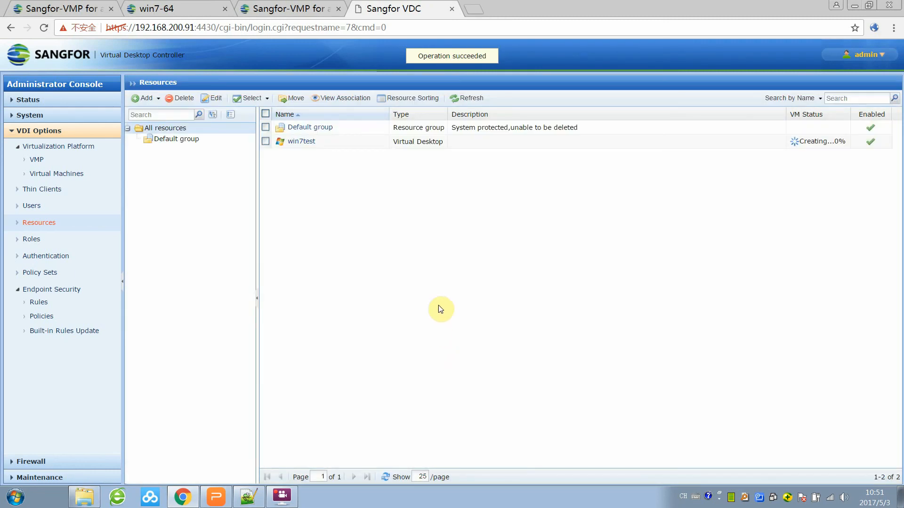
Refresh the Resources page for win7test's status, then view the Virtual Machines list.
mouse_move(808, 144)
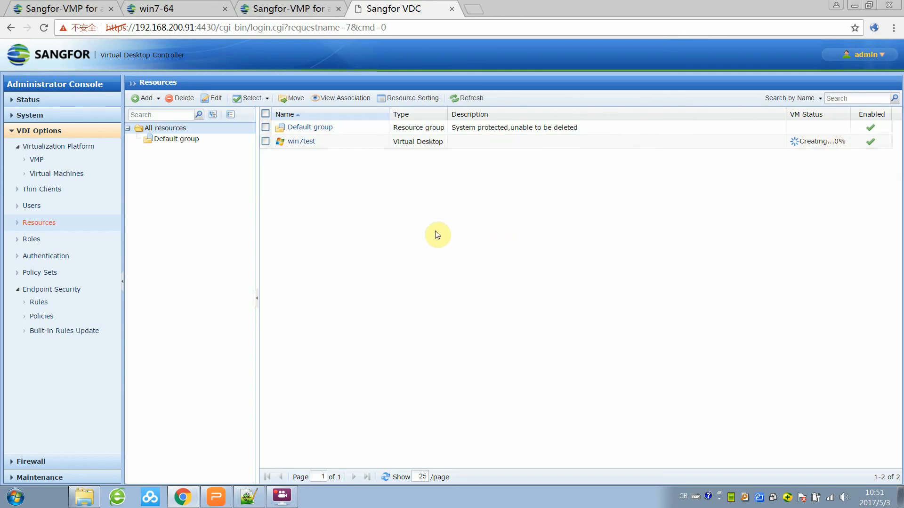
left_click(468, 98)
left_click(64, 174)
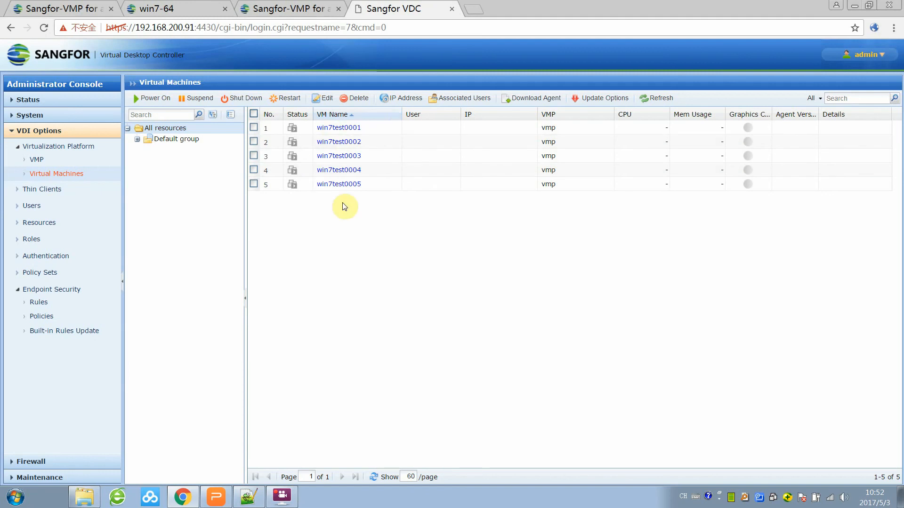
Add and save a user group named test in Local Users.
left_click(49, 208)
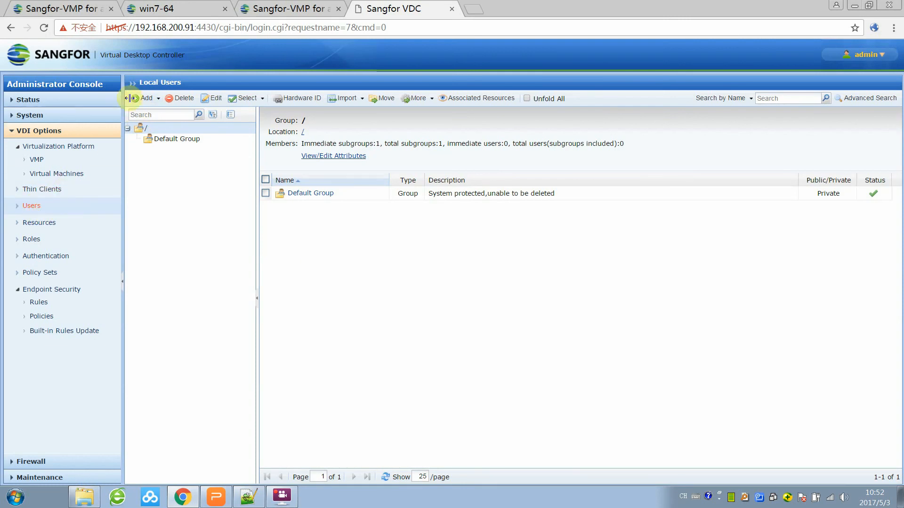
left_click(150, 99)
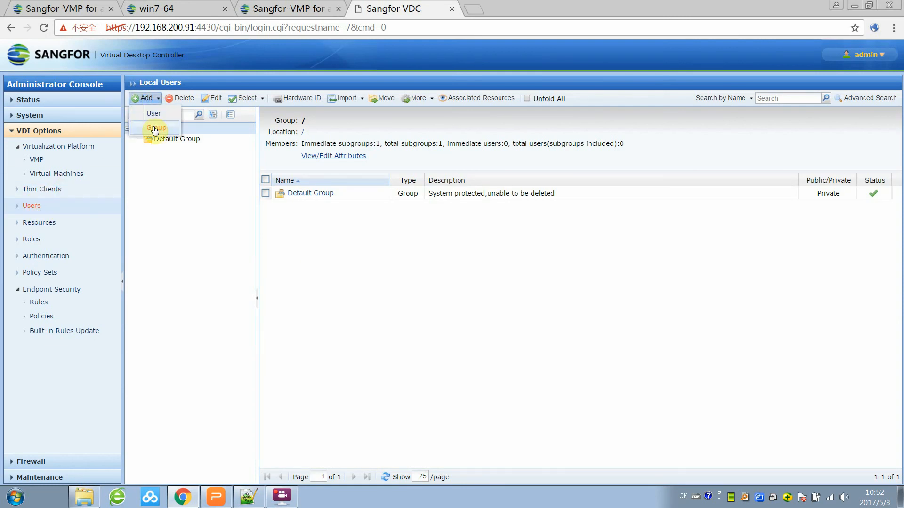
left_click(156, 128)
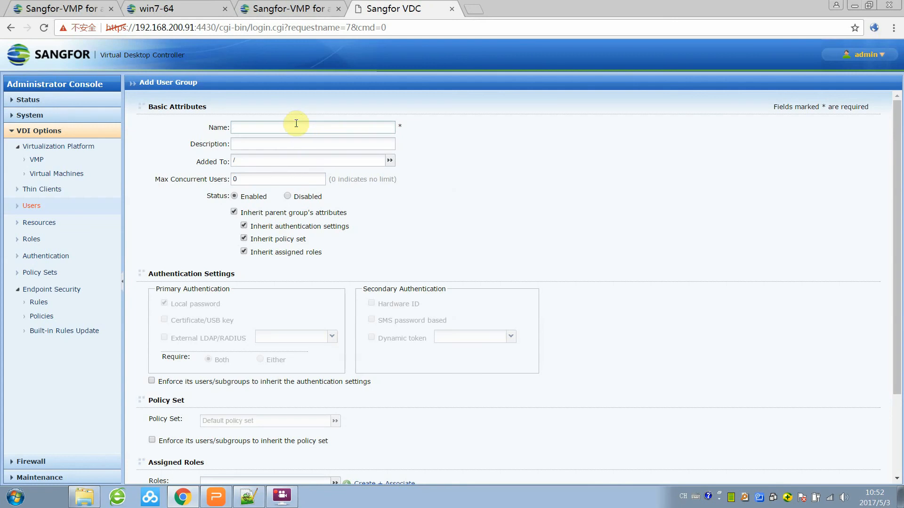
type("test")
scroll(354, 272, "down", 3)
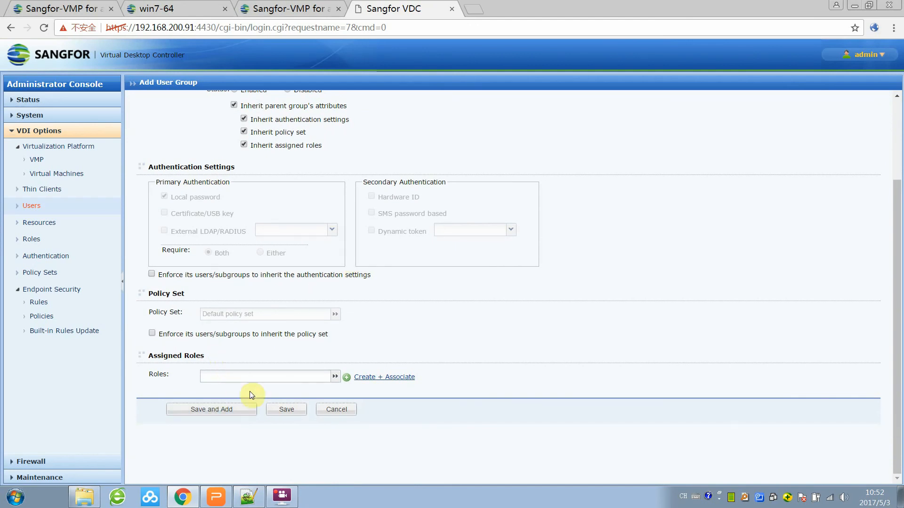
left_click(289, 409)
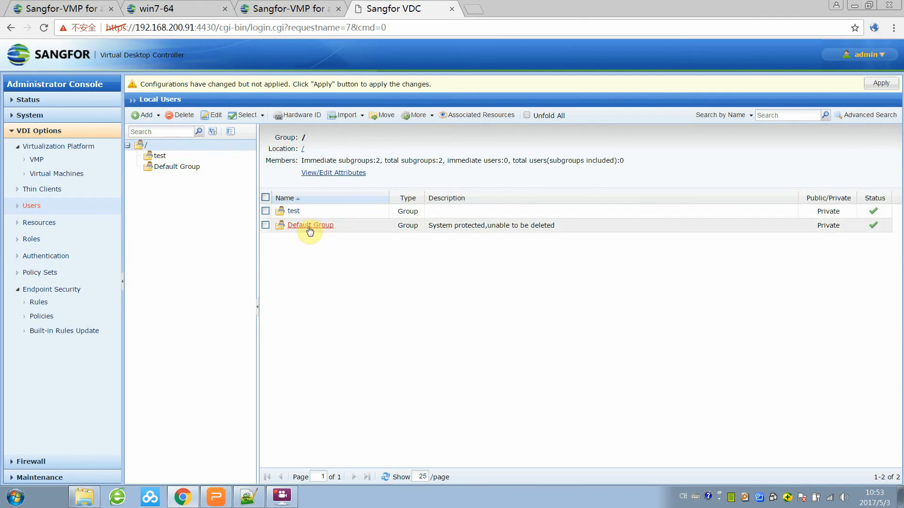
Start a new user named alex inside the test group.
left_click(146, 115)
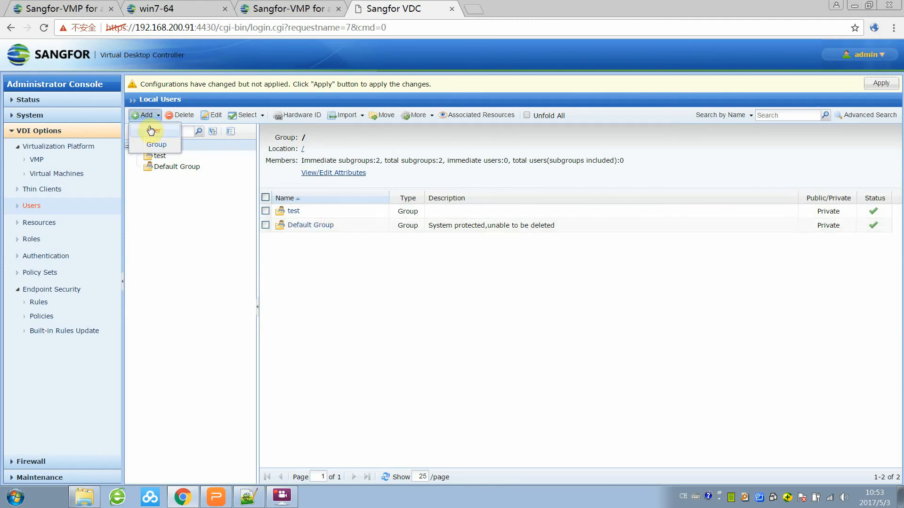
left_click(157, 156)
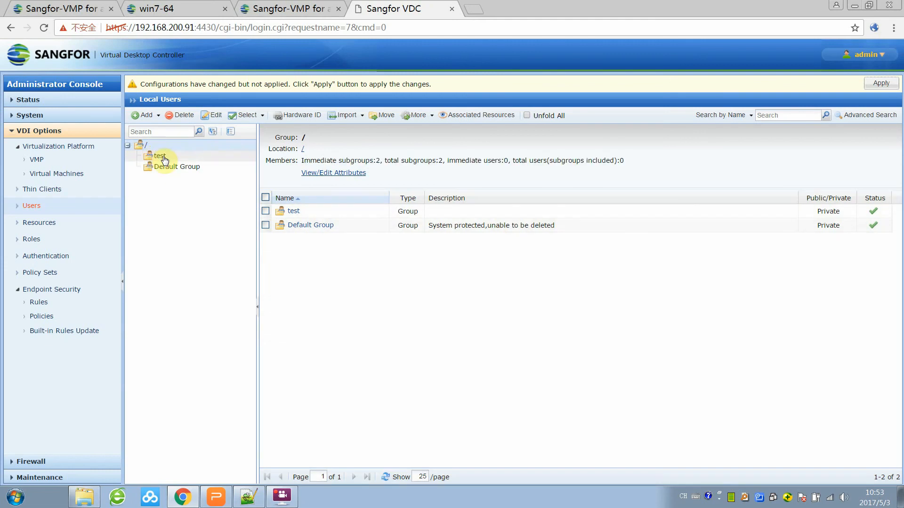
left_click(157, 117)
left_click(151, 134)
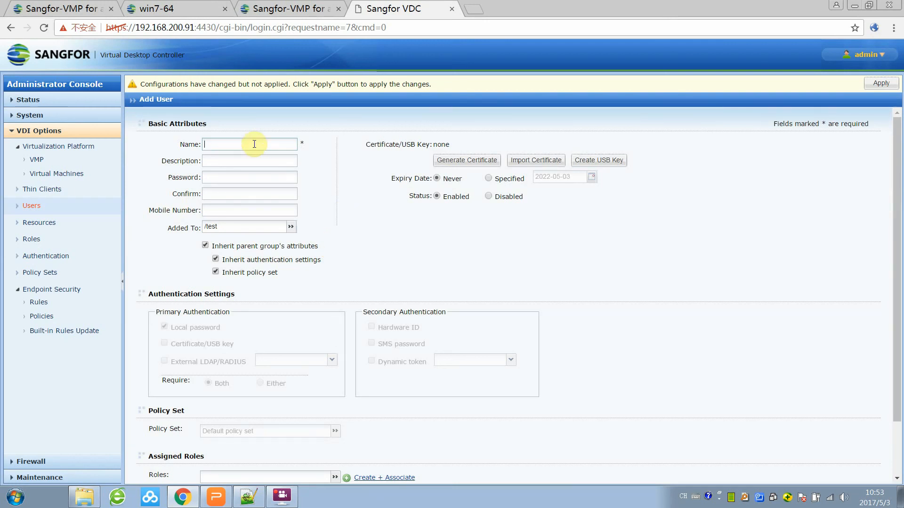
type("alex")
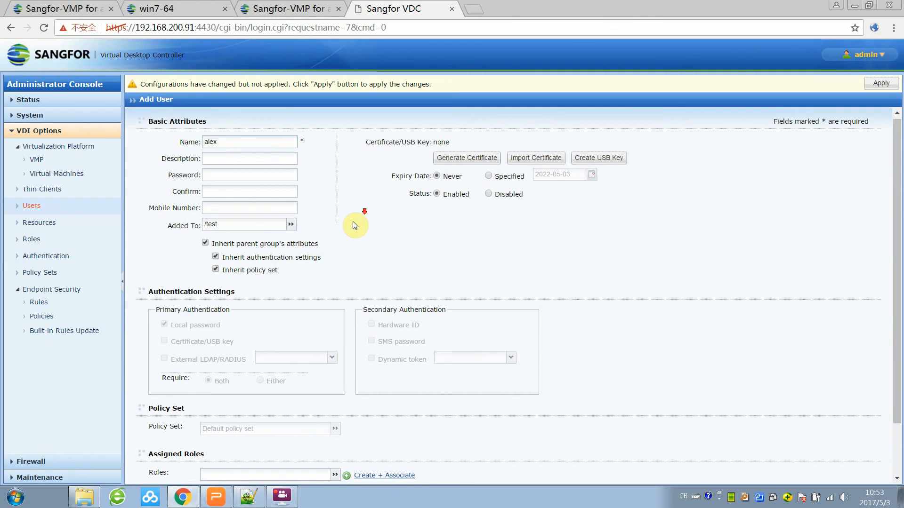
scroll(352, 226, "down", 3)
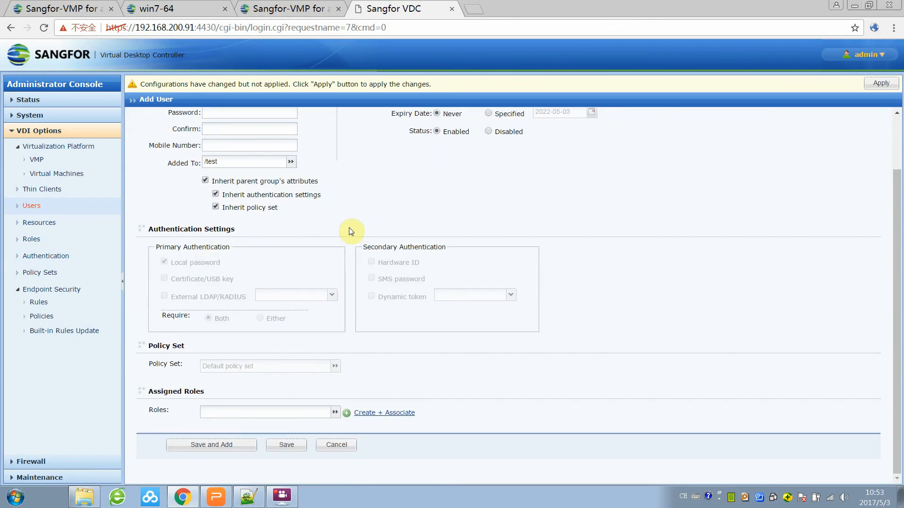
scroll(353, 230, "up", 3)
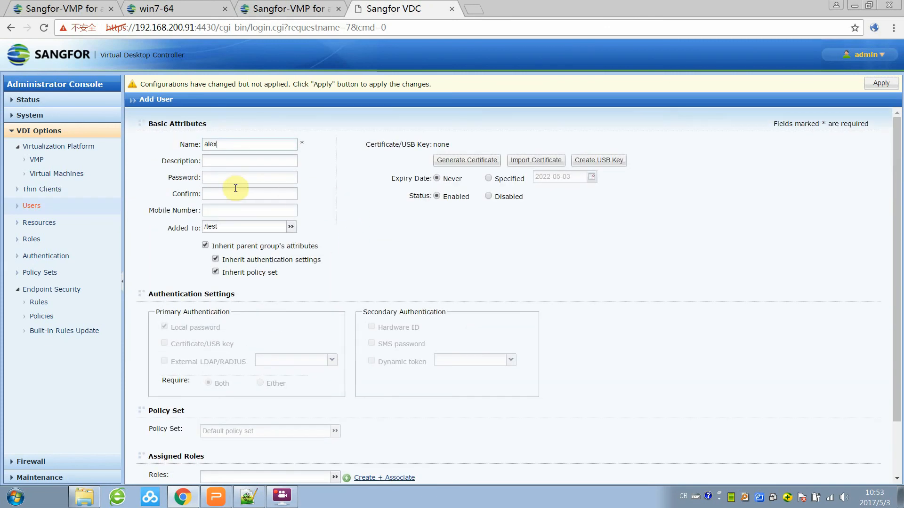
Give alex a matching password in both fields, save the user, and apply the changes.
left_click(225, 178)
type("12")
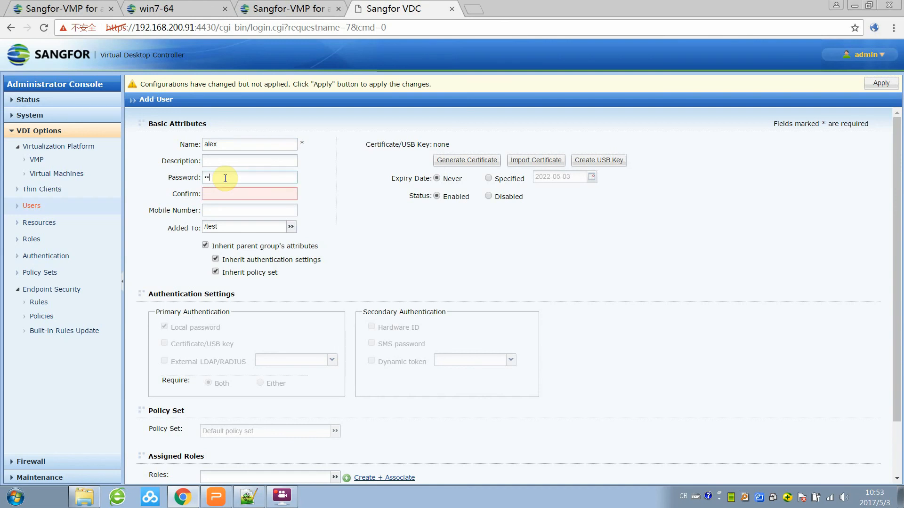
left_click(230, 198)
double_click(256, 178)
type("1234")
left_click(345, 231)
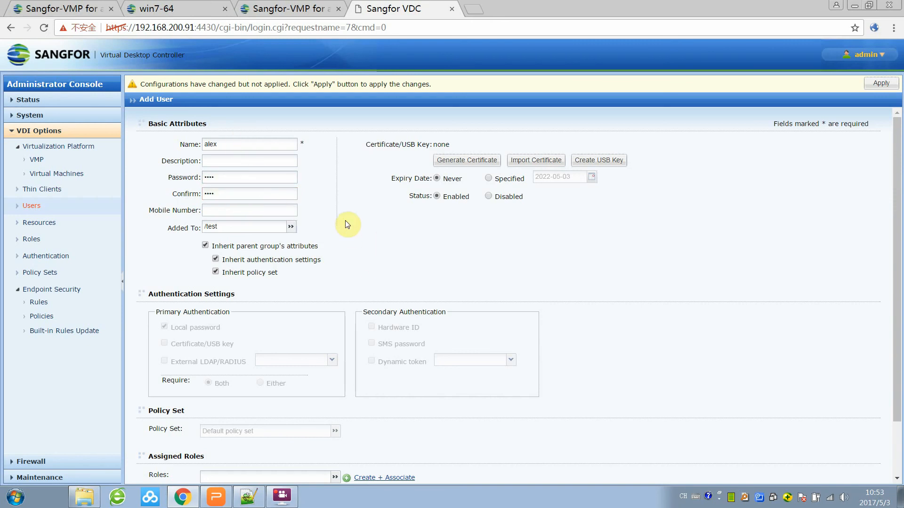
scroll(336, 203, "down", 3)
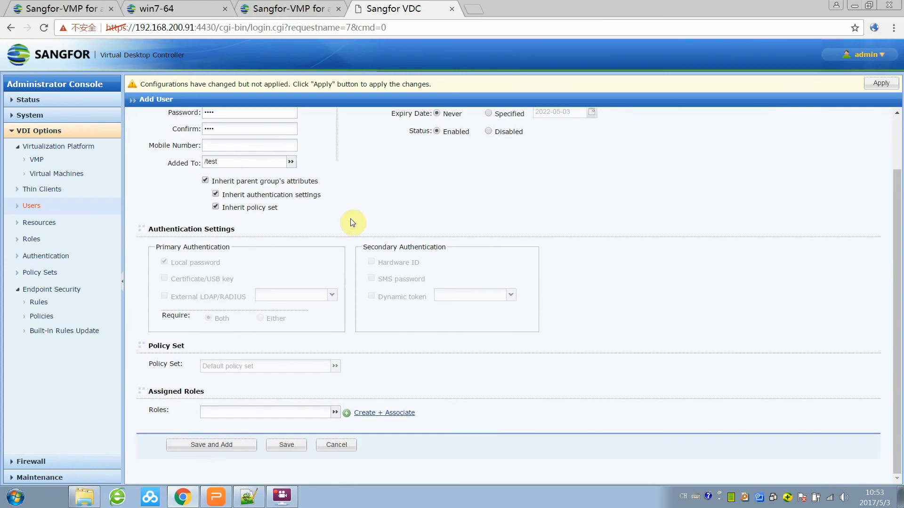
left_click(293, 446)
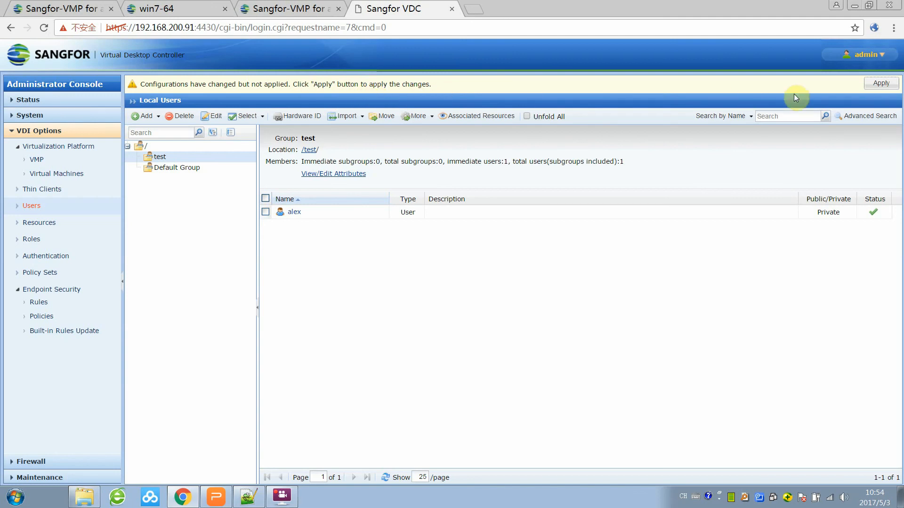
left_click(882, 86)
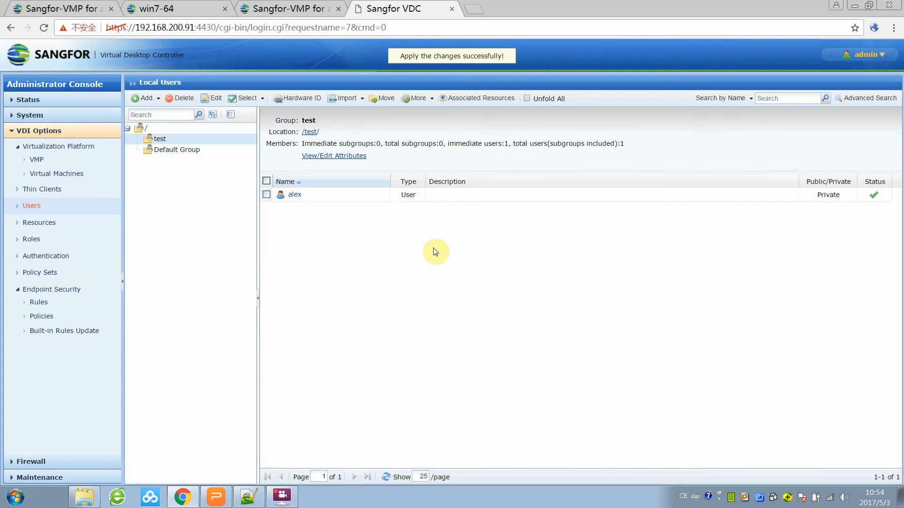
left_click(40, 243)
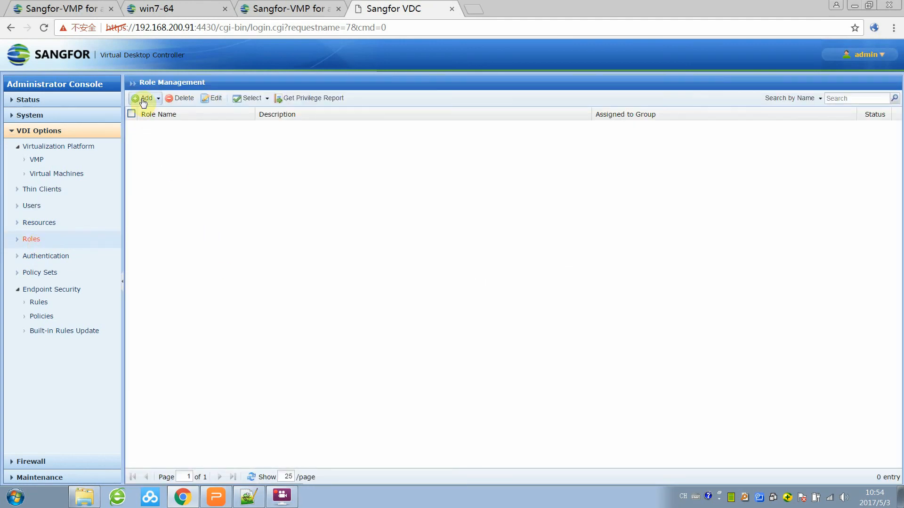
Start a new role named test and assign it to user alex from the test group.
left_click(143, 101)
left_click(157, 115)
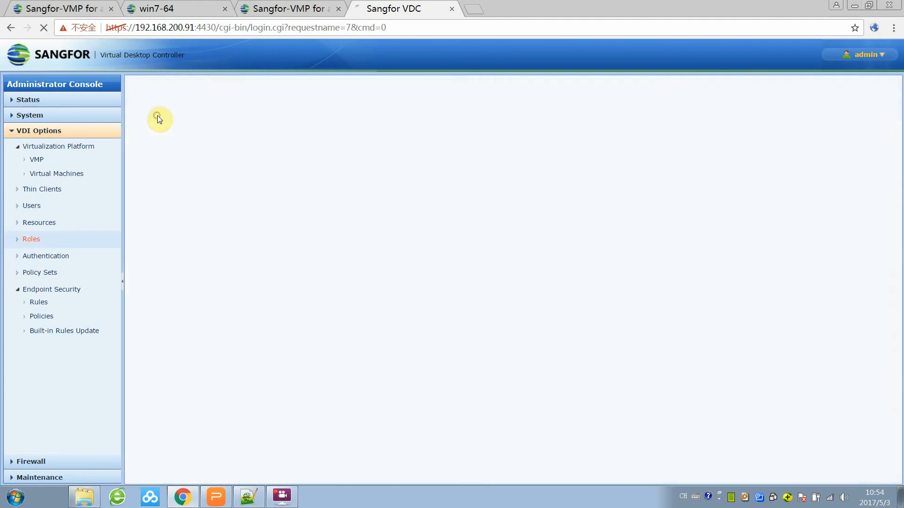
left_click(257, 139)
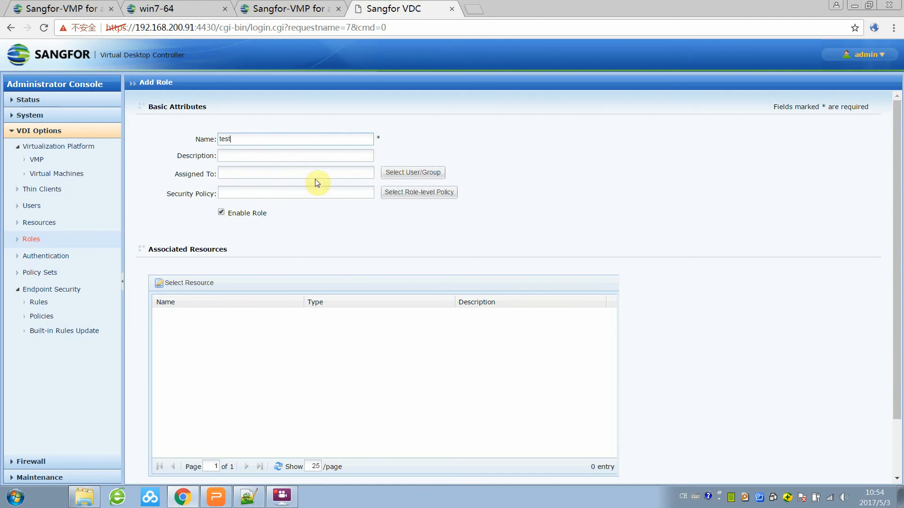
scroll(304, 217, "down", 3)
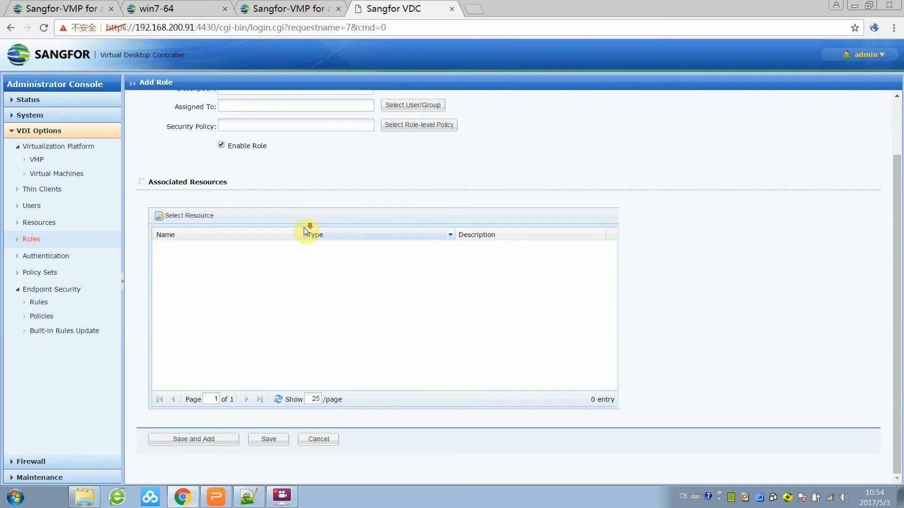
scroll(290, 195, "up", 3)
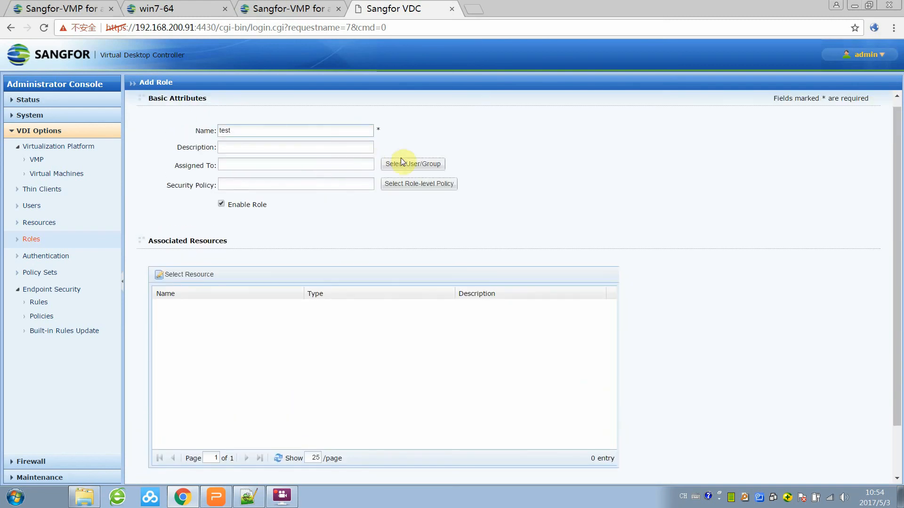
left_click(424, 165)
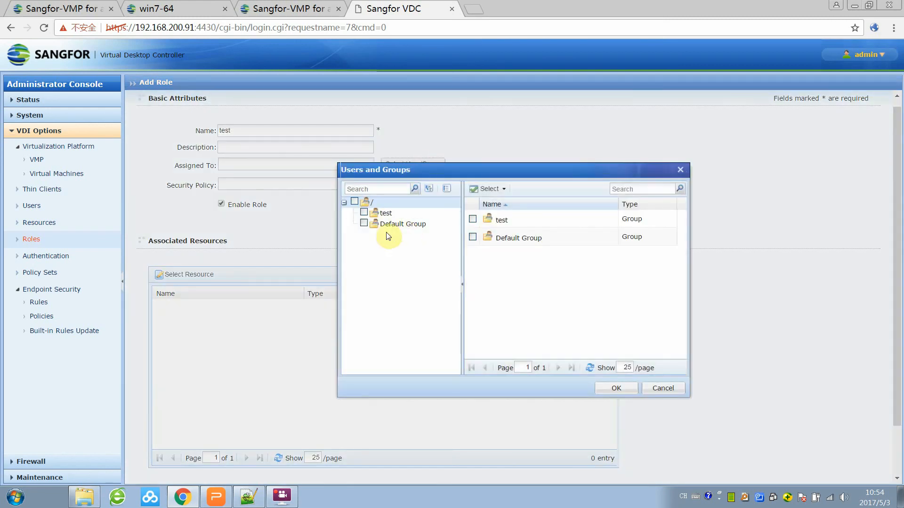
left_click(385, 212)
left_click(472, 218)
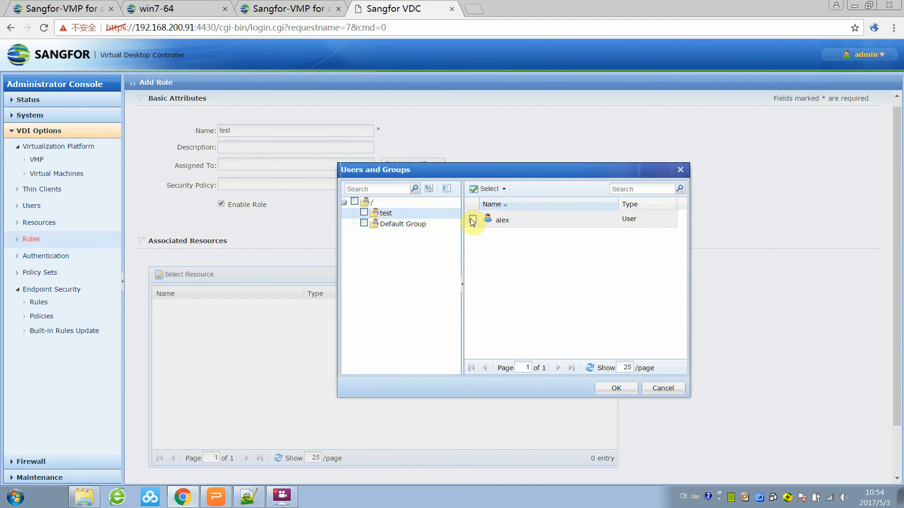
left_click(618, 389)
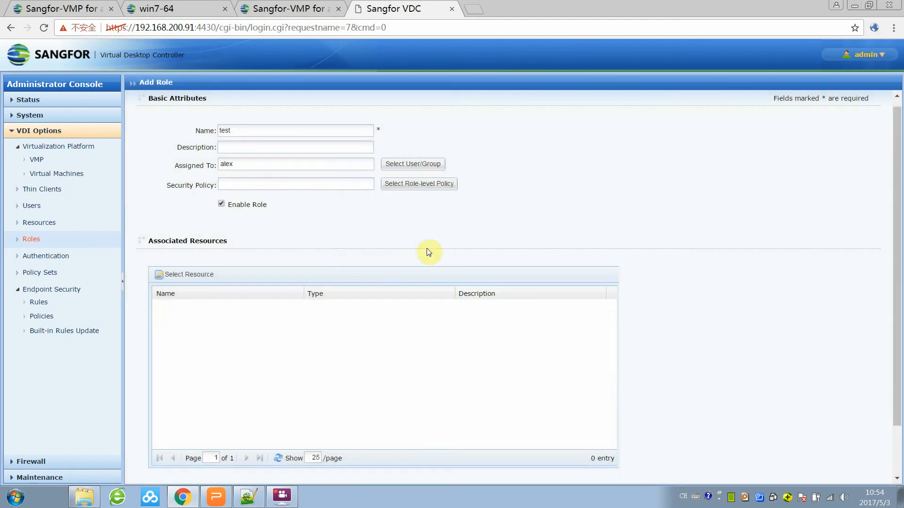
Link the win7test desktop to the role, save it, and apply the pending changes.
left_click(185, 275)
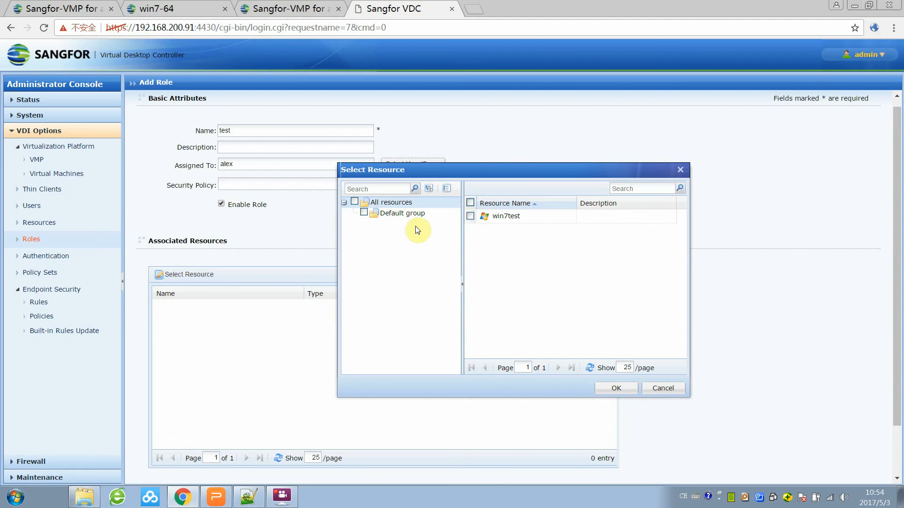
left_click(408, 214)
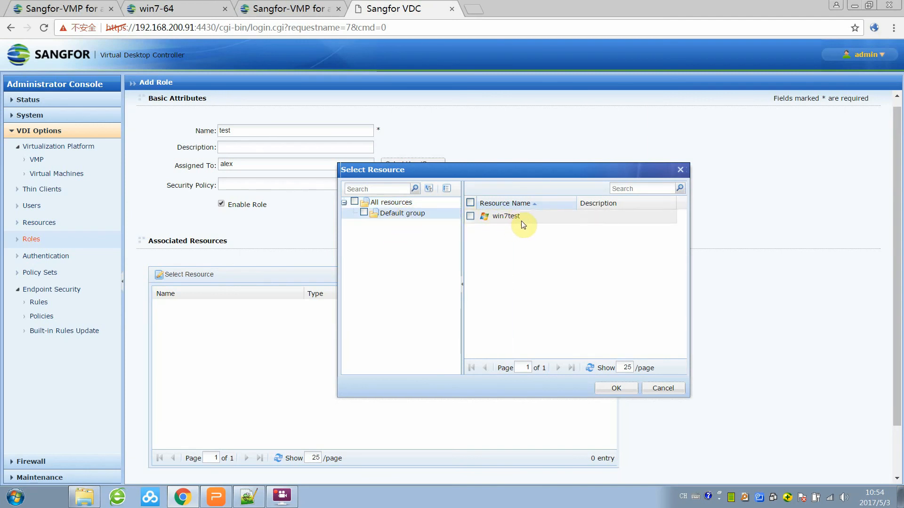
left_click(469, 216)
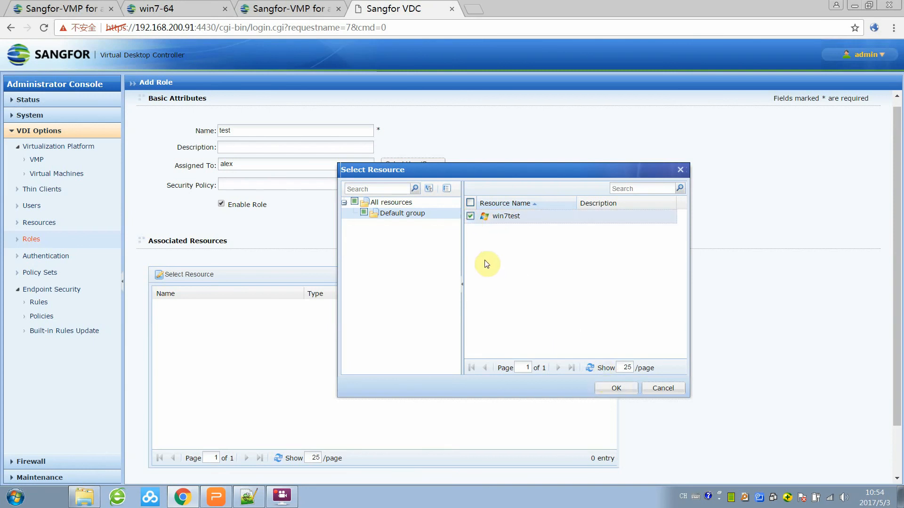
left_click(616, 388)
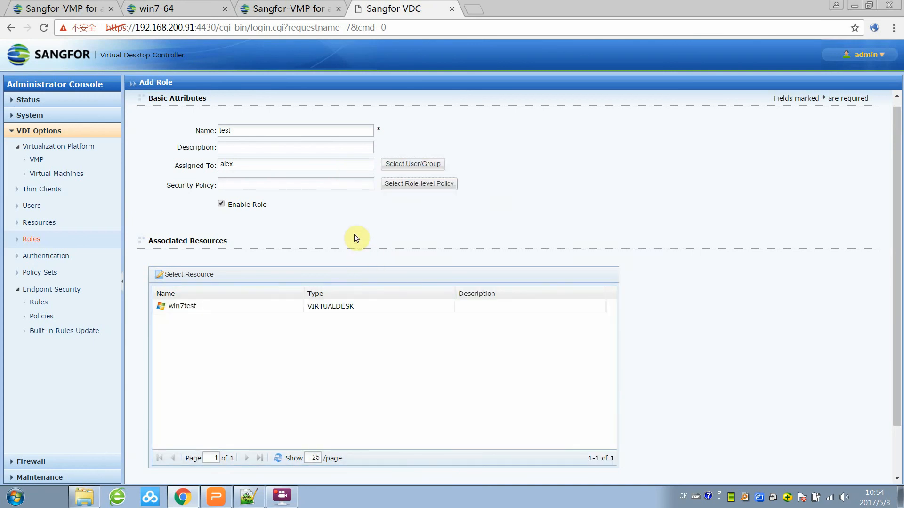
scroll(362, 283, "down", 2)
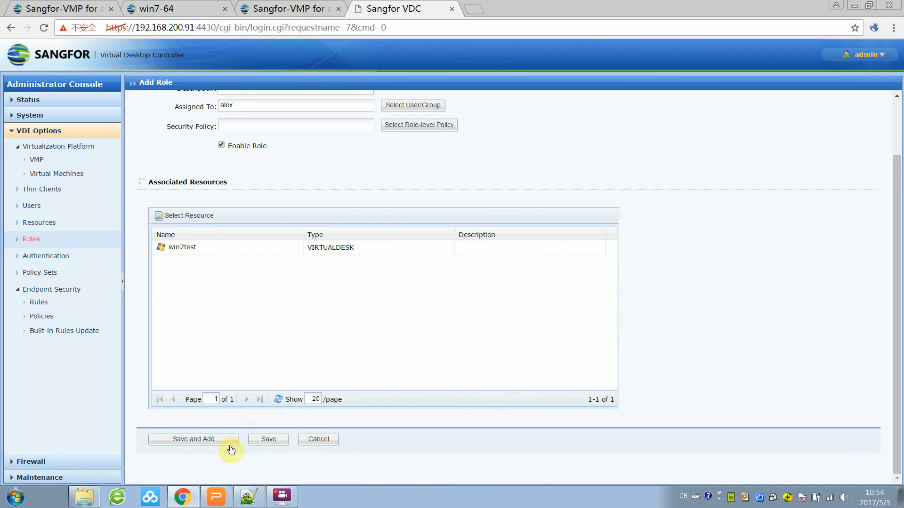
left_click(268, 441)
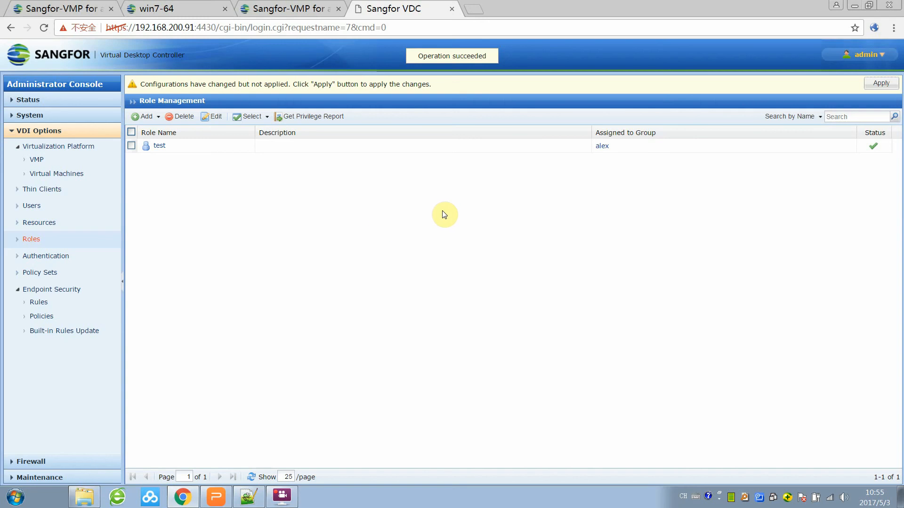
left_click(882, 86)
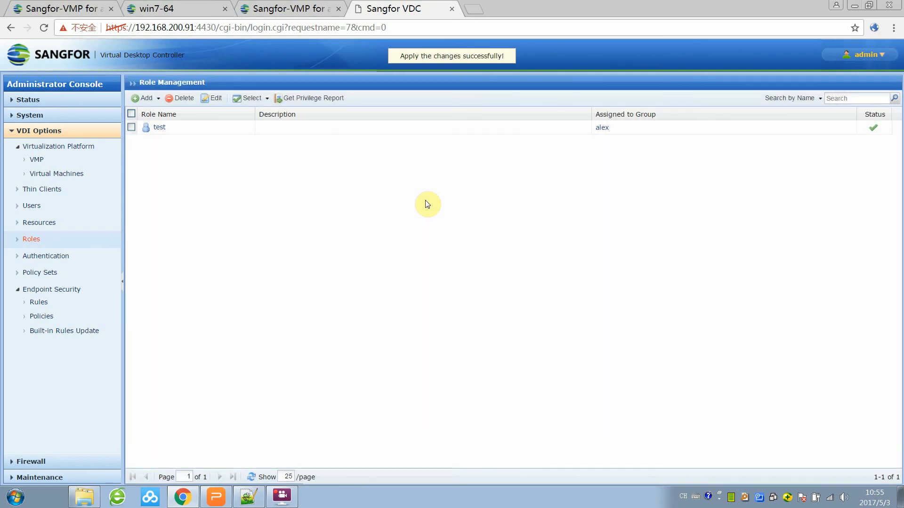
left_click(79, 176)
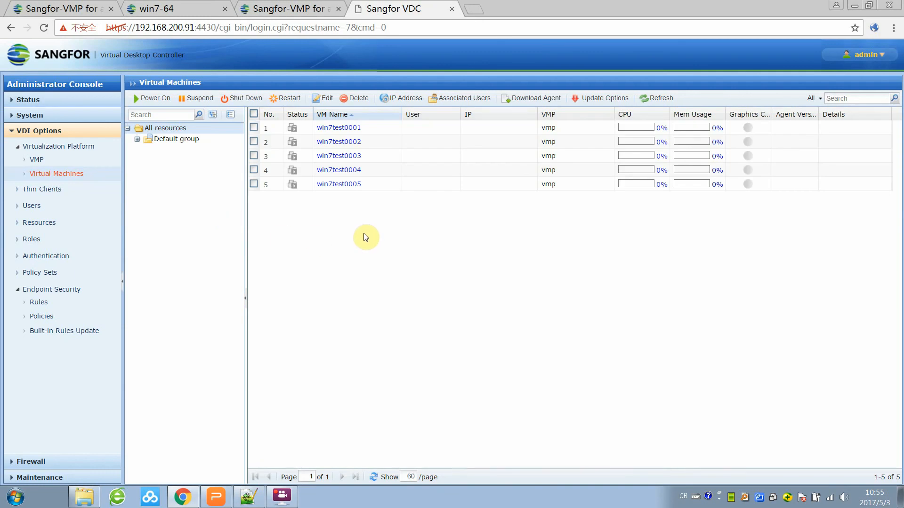
Bind virtual machine win7test0005 to user alex and save the change.
left_click(342, 185)
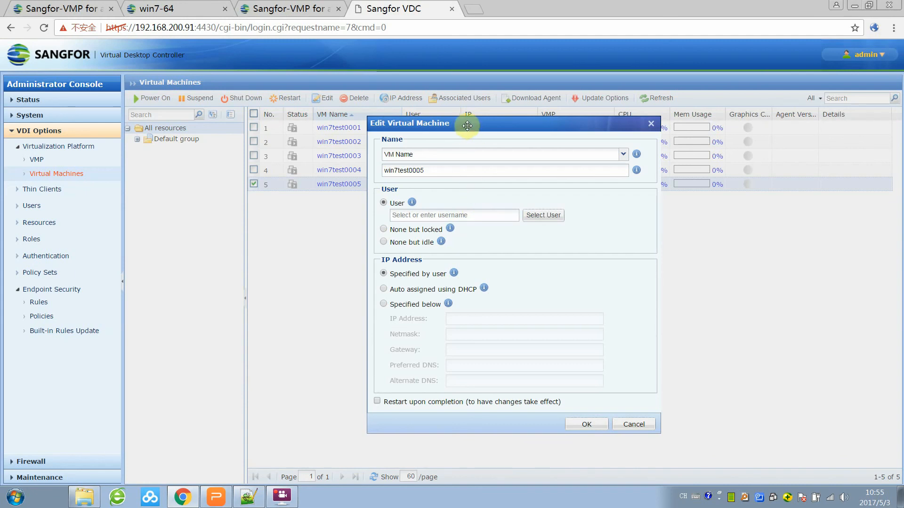
left_click_drag(467, 122, 436, 116)
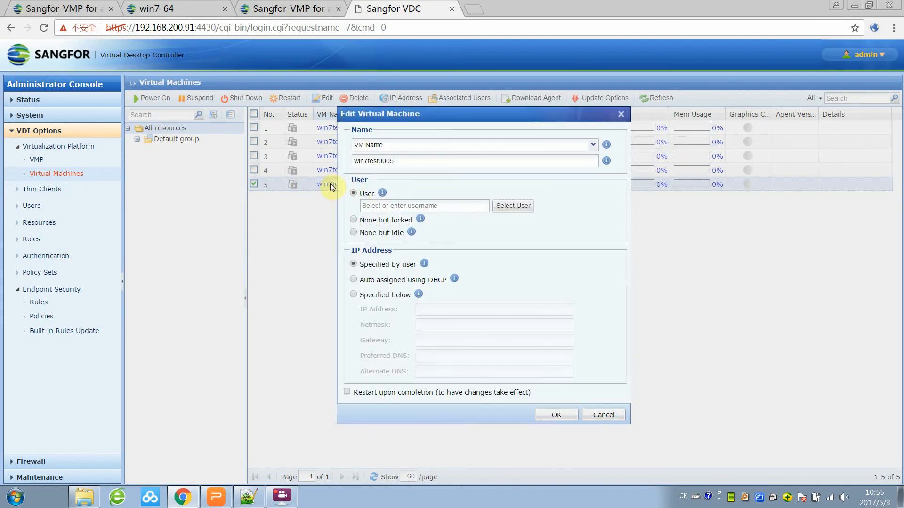
left_click(511, 206)
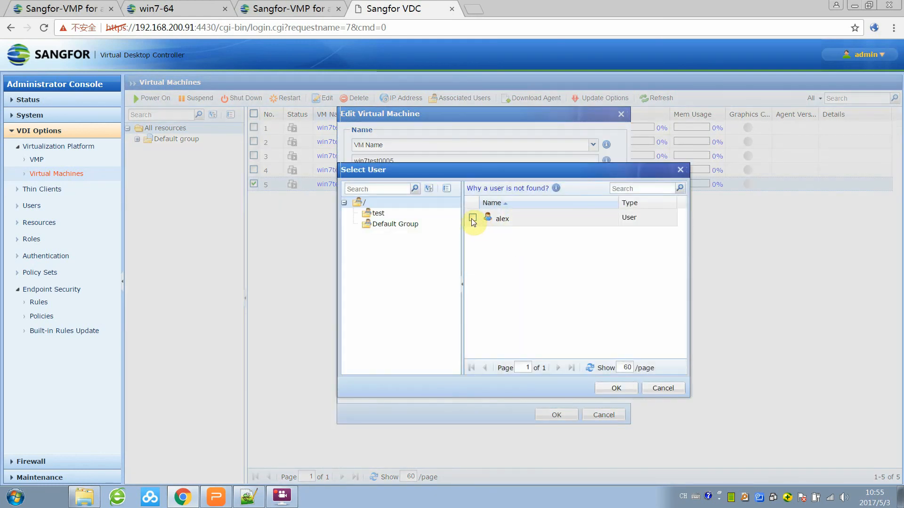
left_click(472, 218)
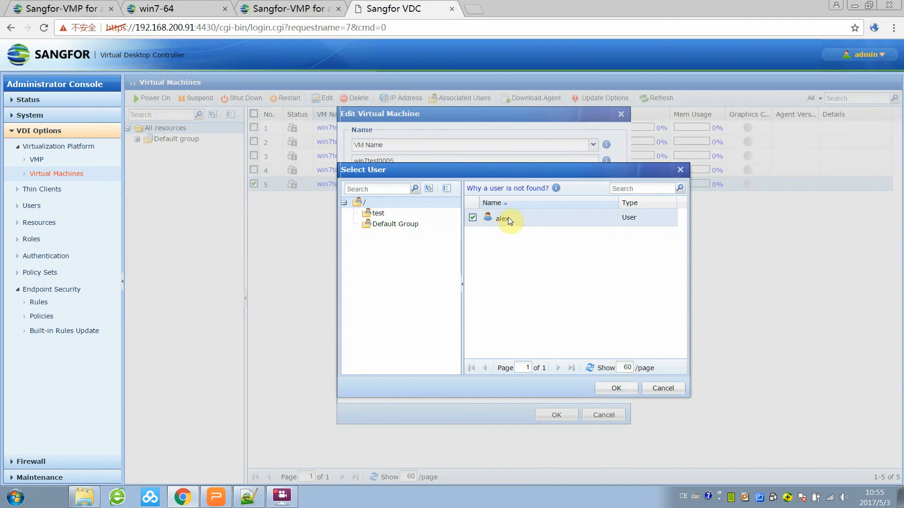
left_click(620, 387)
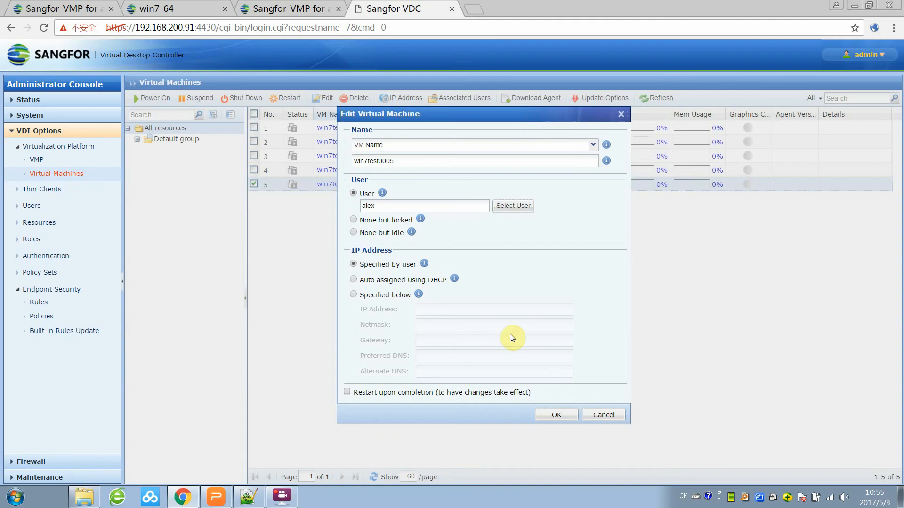
left_click(560, 415)
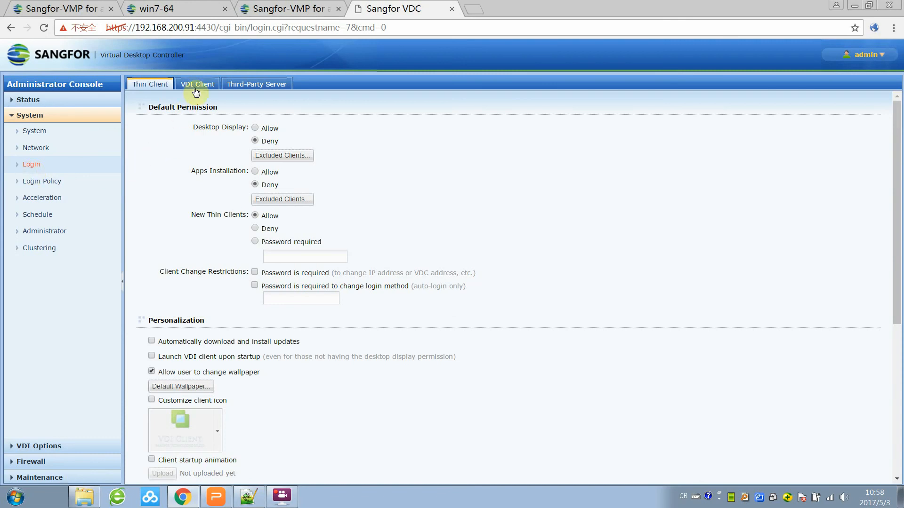
Save the Thin Client login settings with automatic update download and install enabled.
scroll(136, 314, "down", 3)
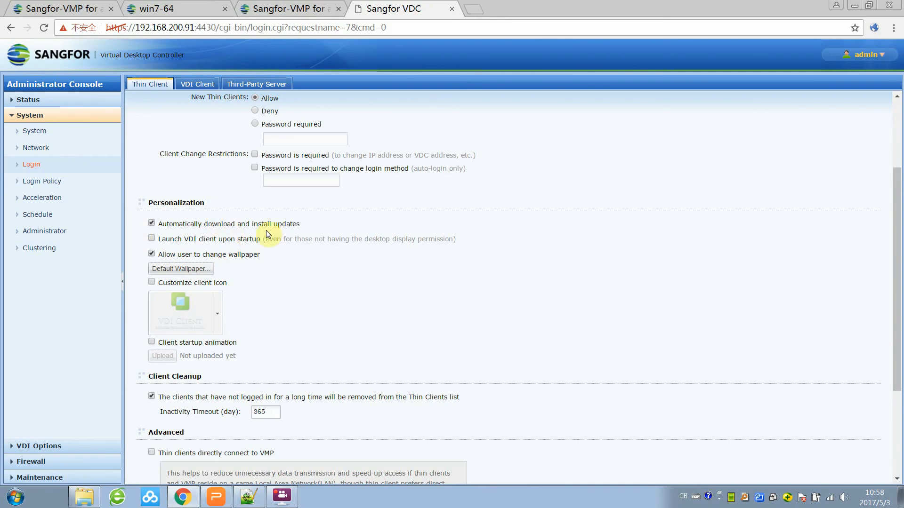
scroll(348, 242, "down", 3)
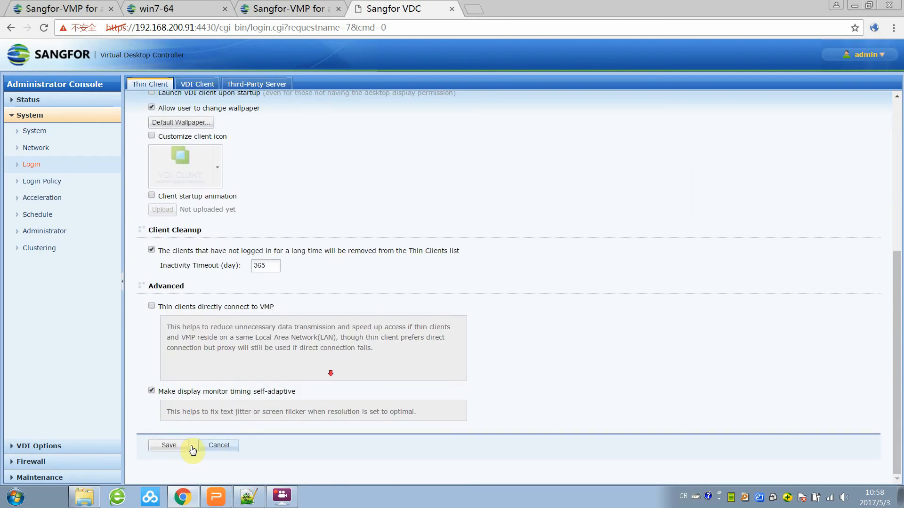
left_click(159, 447)
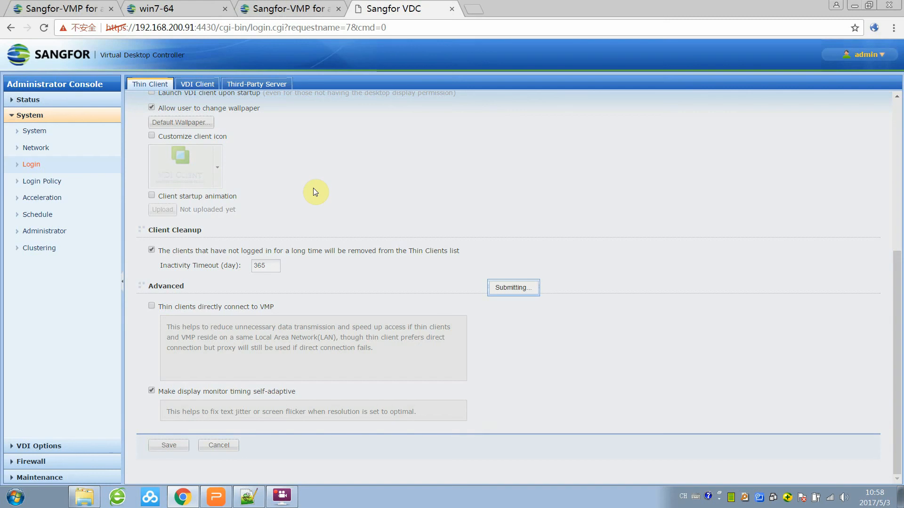
scroll(315, 196, "up", 6)
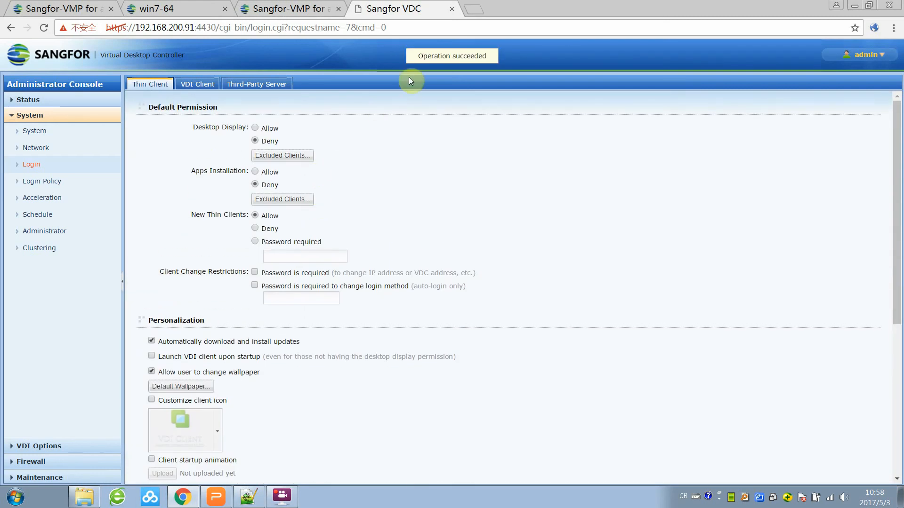
left_click(52, 445)
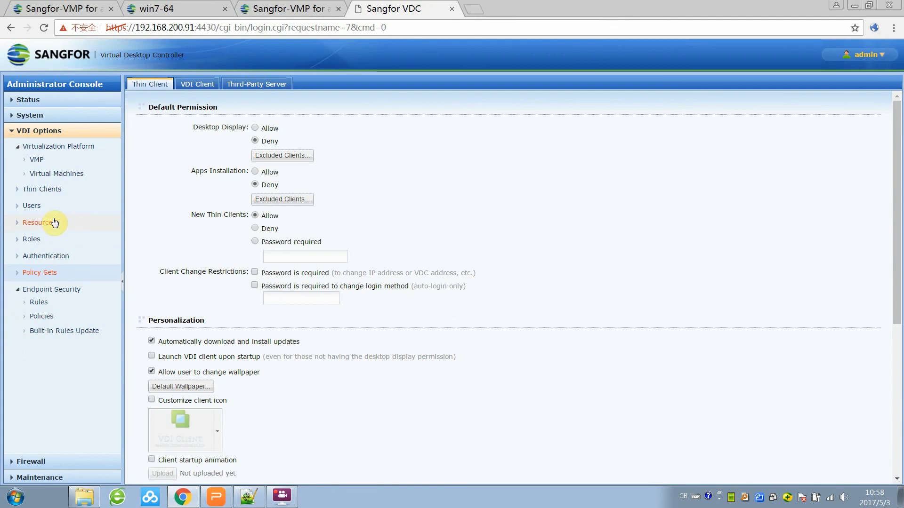
Review the Local Password security settings under Authentication, then view the Policy Sets list.
left_click(56, 258)
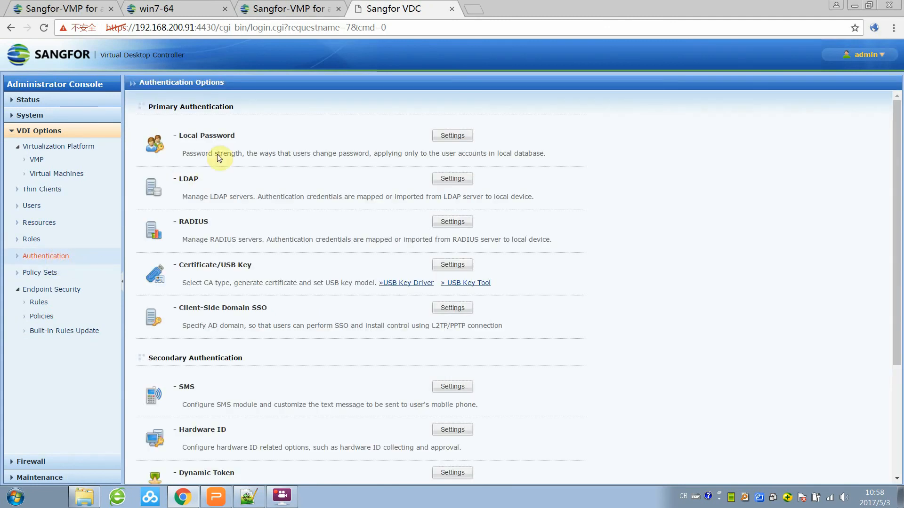
left_click(447, 137)
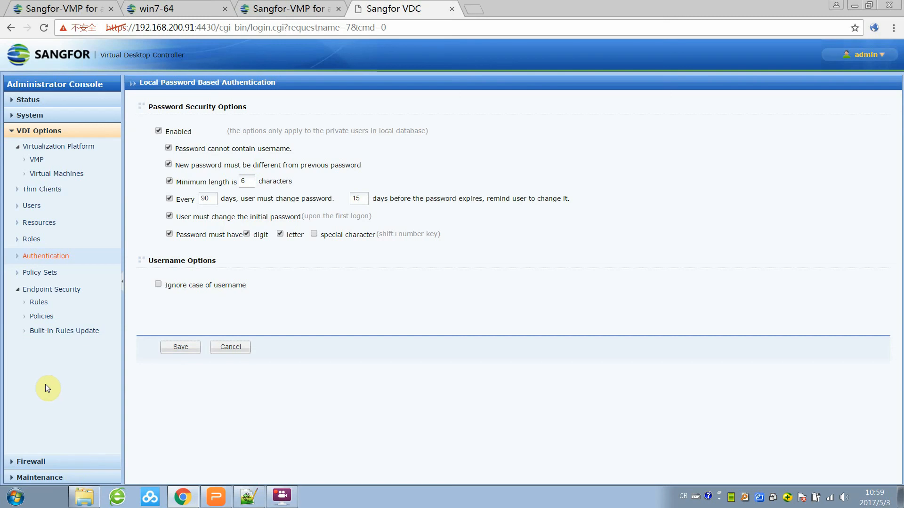
left_click(52, 273)
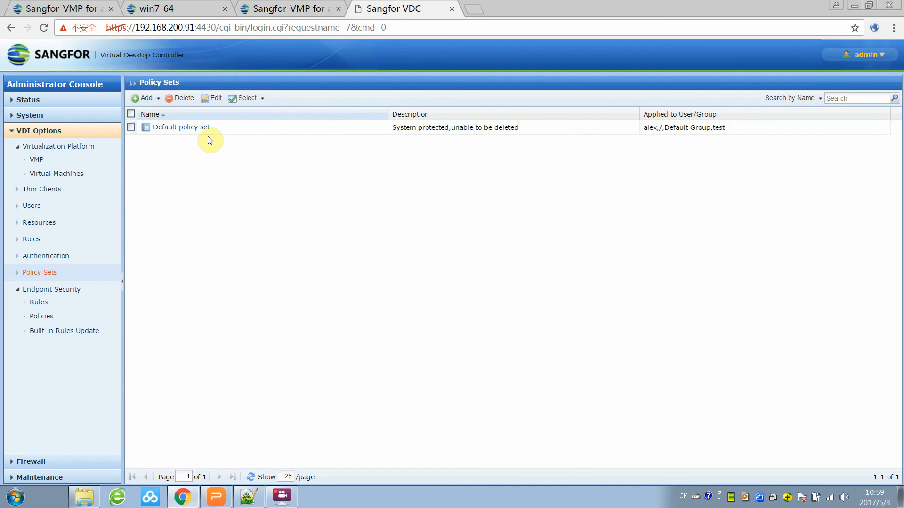
Open the Default policy set and look over its Account Options.
left_click(198, 128)
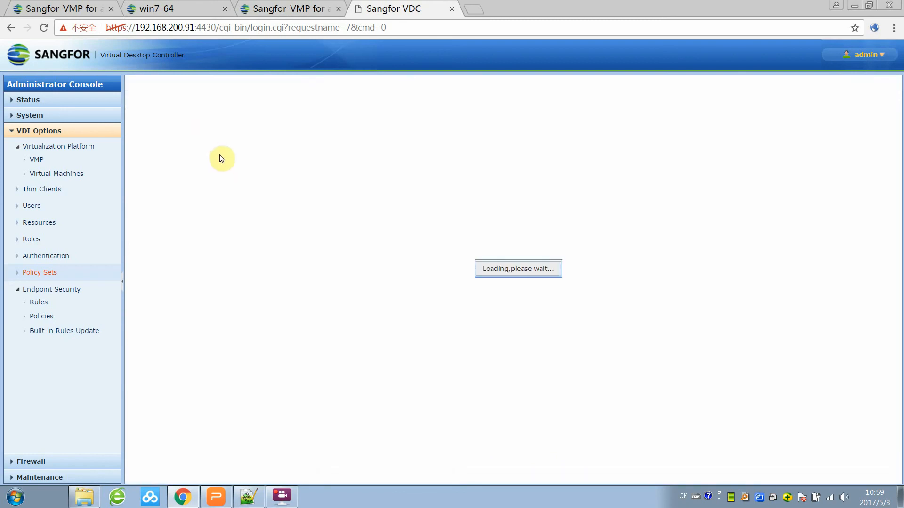
scroll(151, 211, "down", 1)
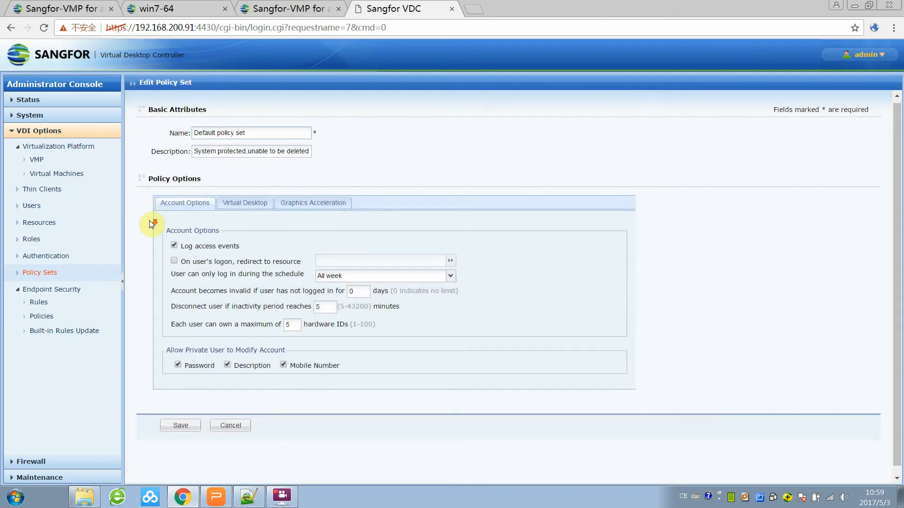
scroll(179, 172, "up", 1)
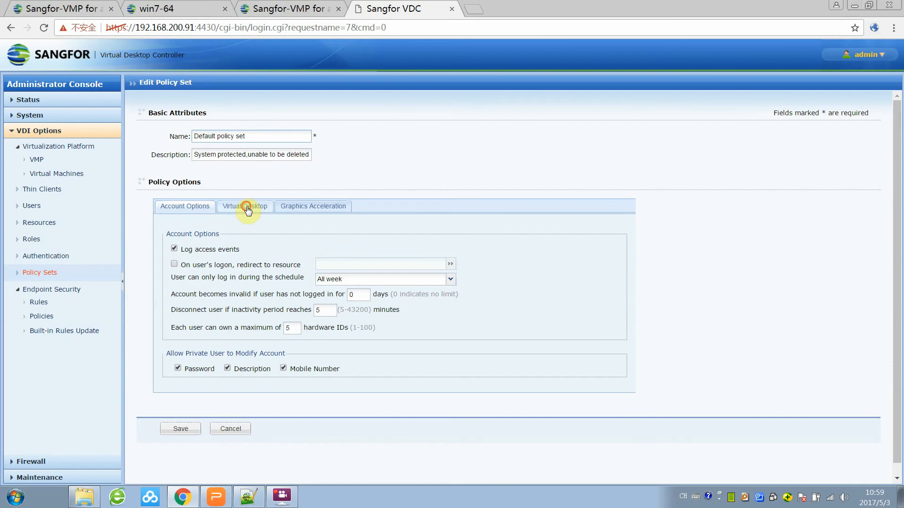
Check the Virtual Desktop options, save the Default policy set, and apply the pending configuration.
left_click(246, 206)
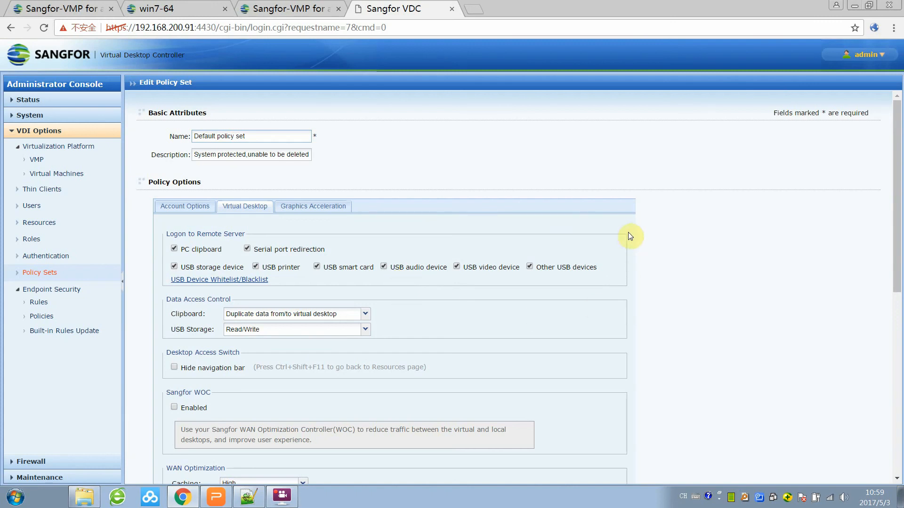
scroll(630, 262, "down", 8)
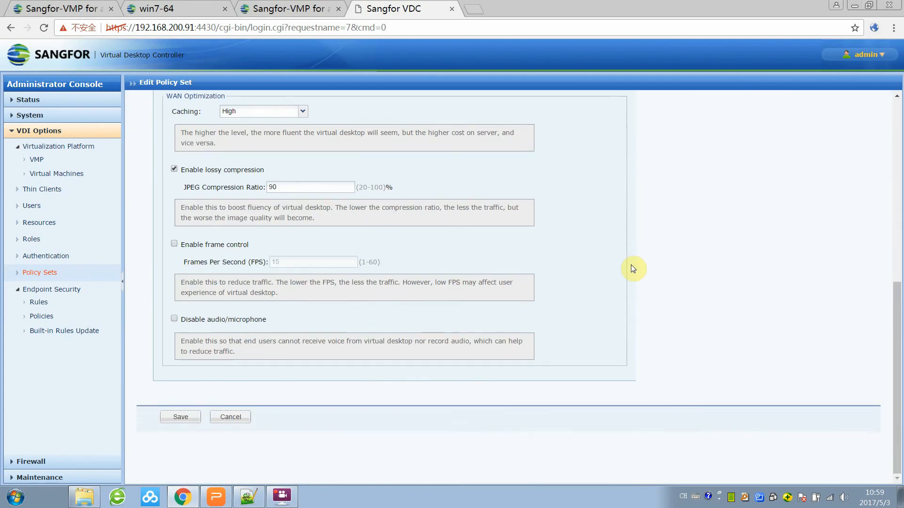
left_click(187, 417)
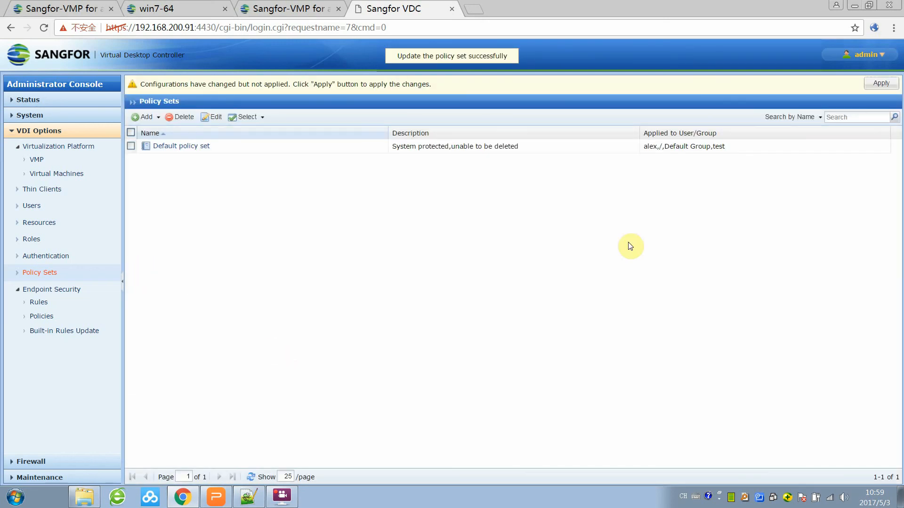
left_click(881, 84)
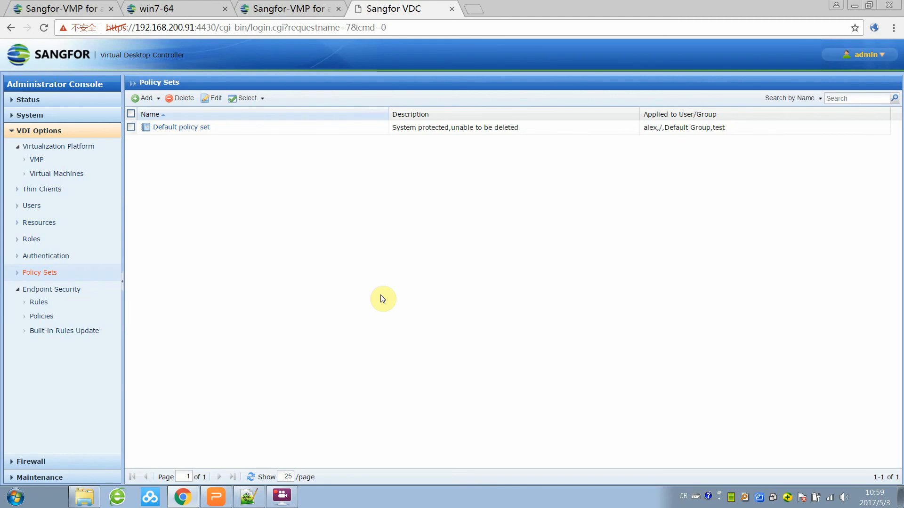
left_click(282, 495)
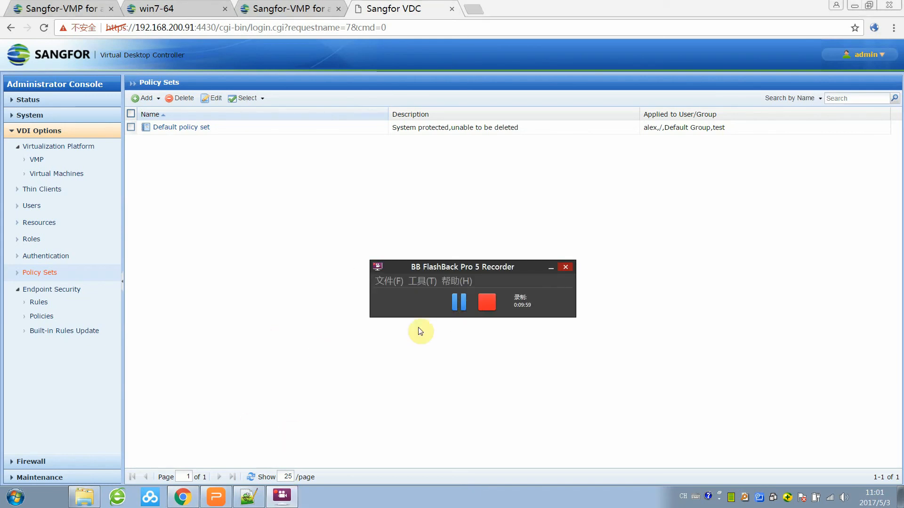
left_click(316, 281)
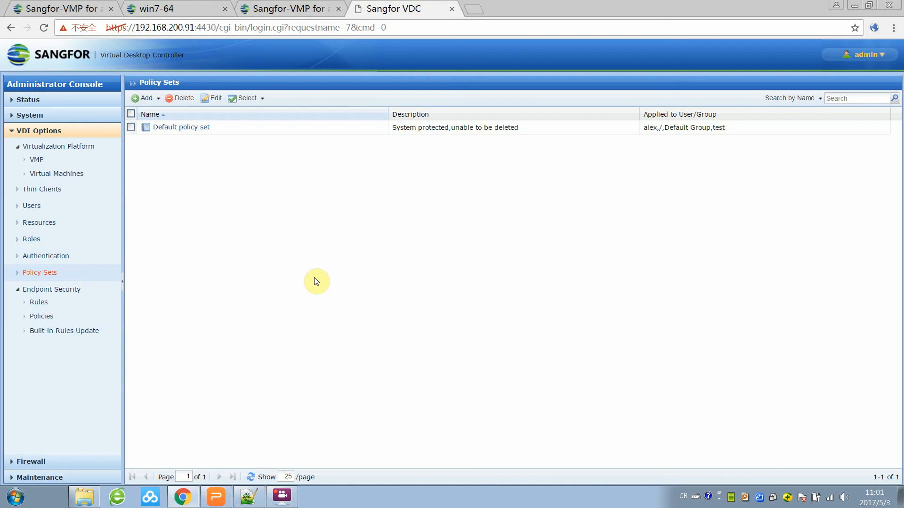